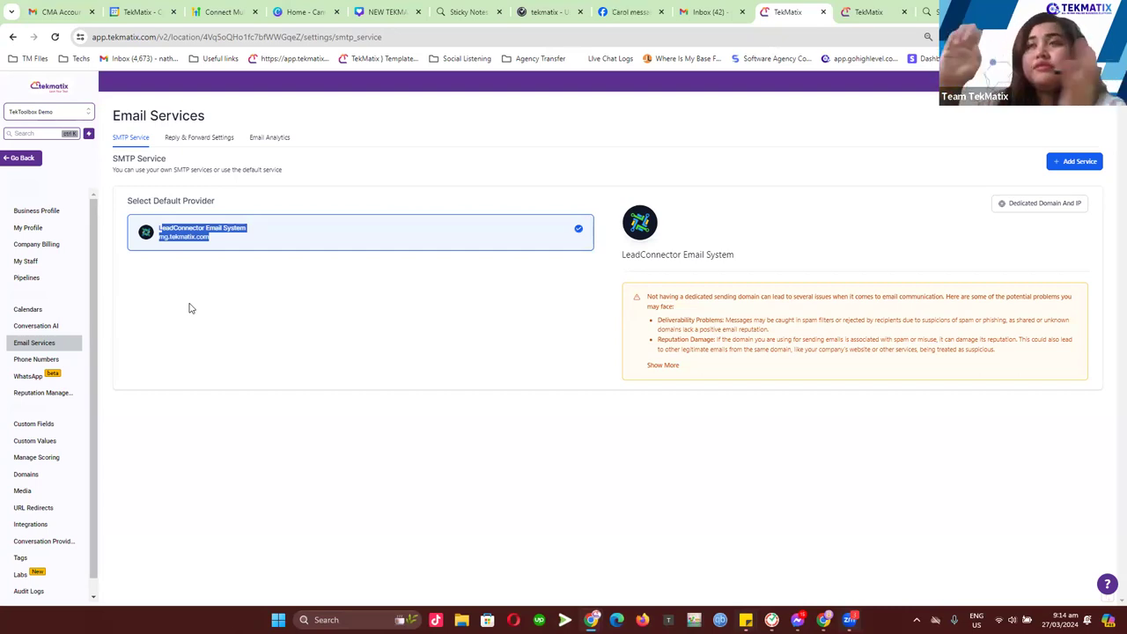
Examine the default SMTP provider's name and its sending domain
left_click(201, 278)
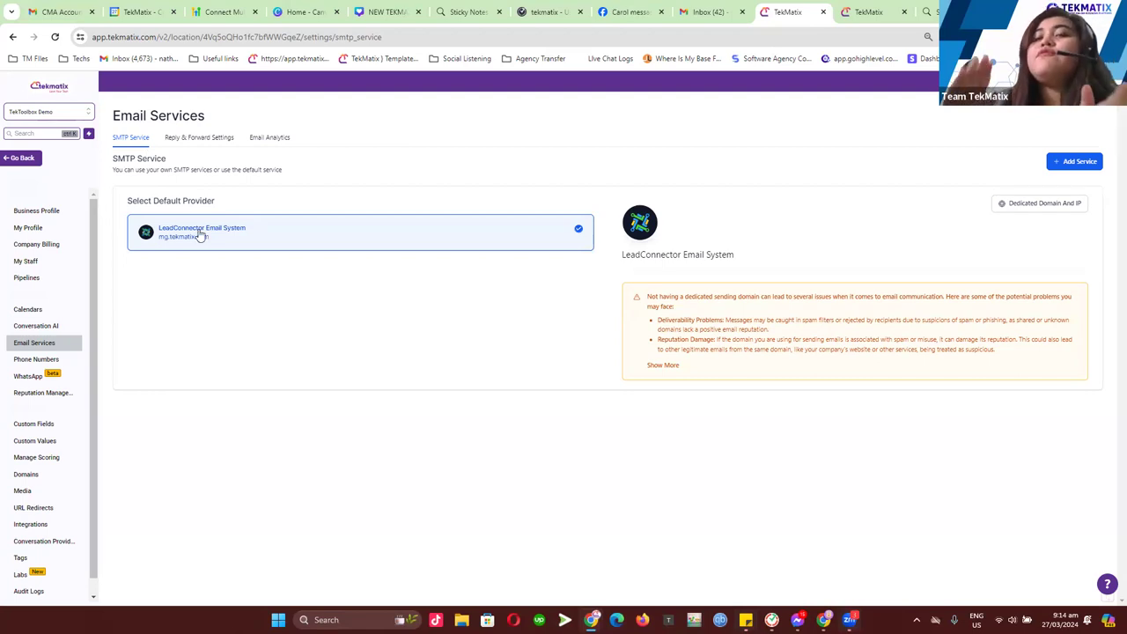
left_click_drag(224, 246, 160, 243)
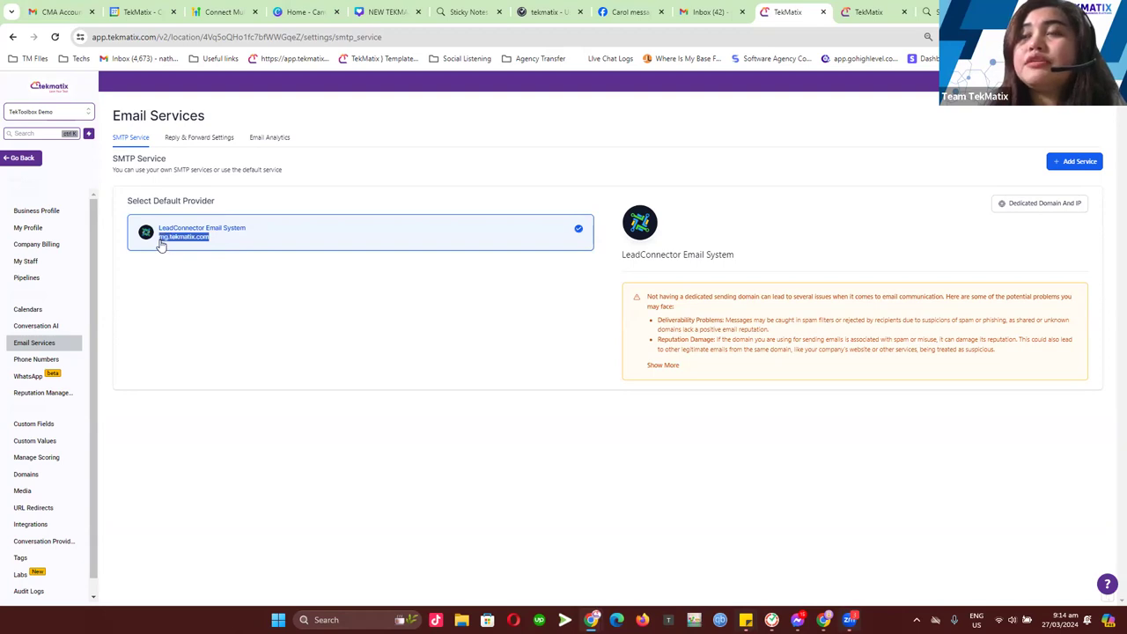
left_click(179, 262)
left_click_drag(254, 244, 163, 246)
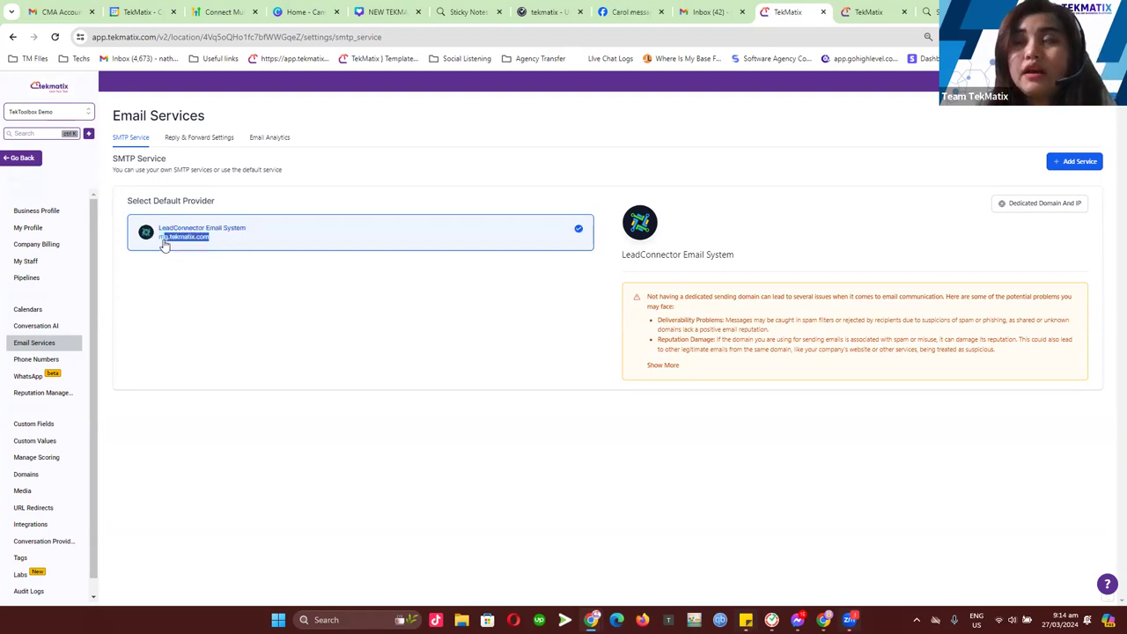
left_click(197, 284)
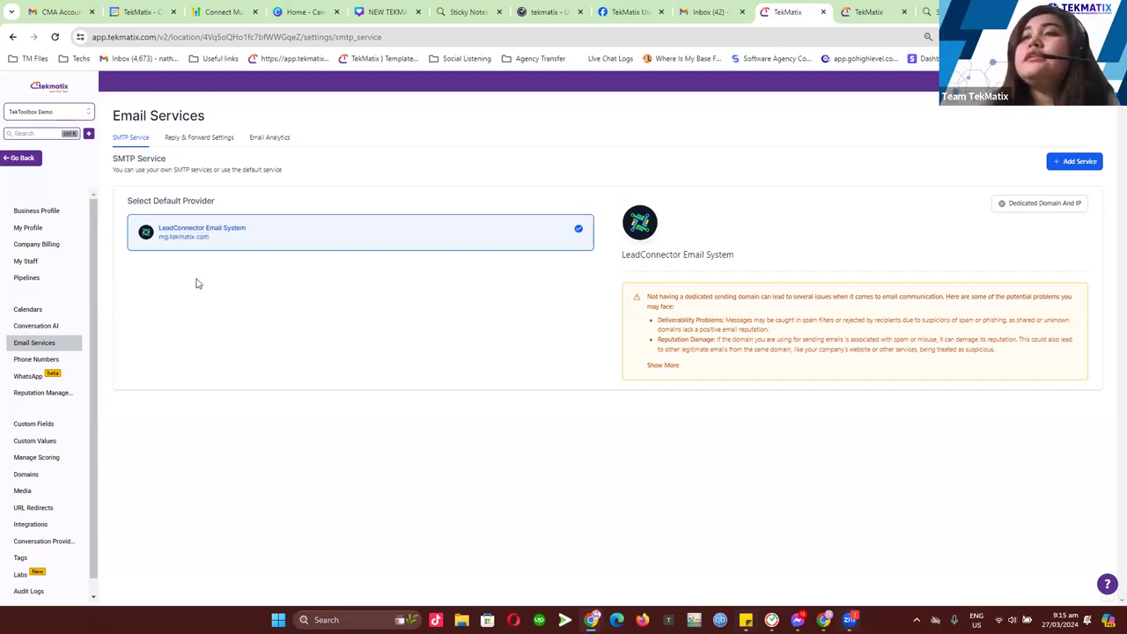
left_click_drag(216, 243, 160, 238)
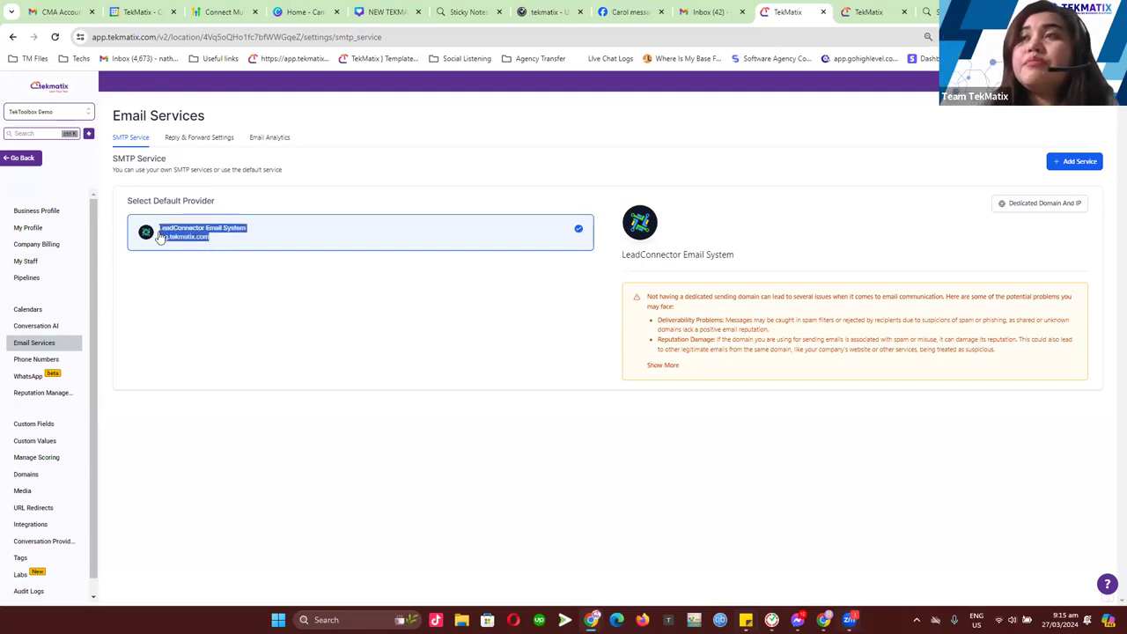
left_click(175, 276)
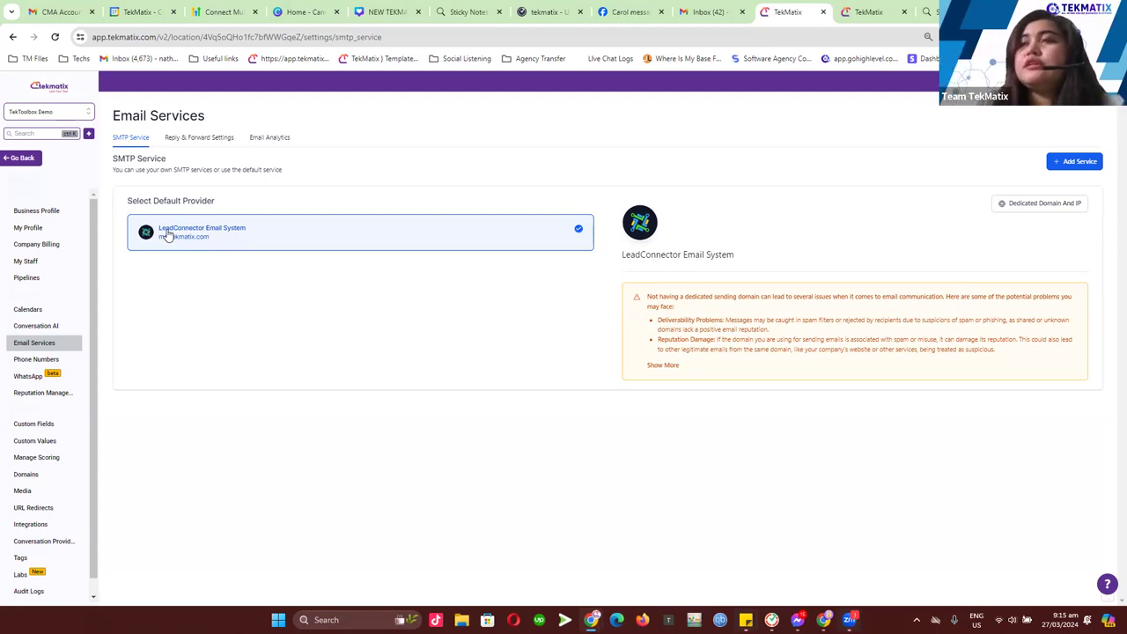
left_click_drag(211, 239, 157, 243)
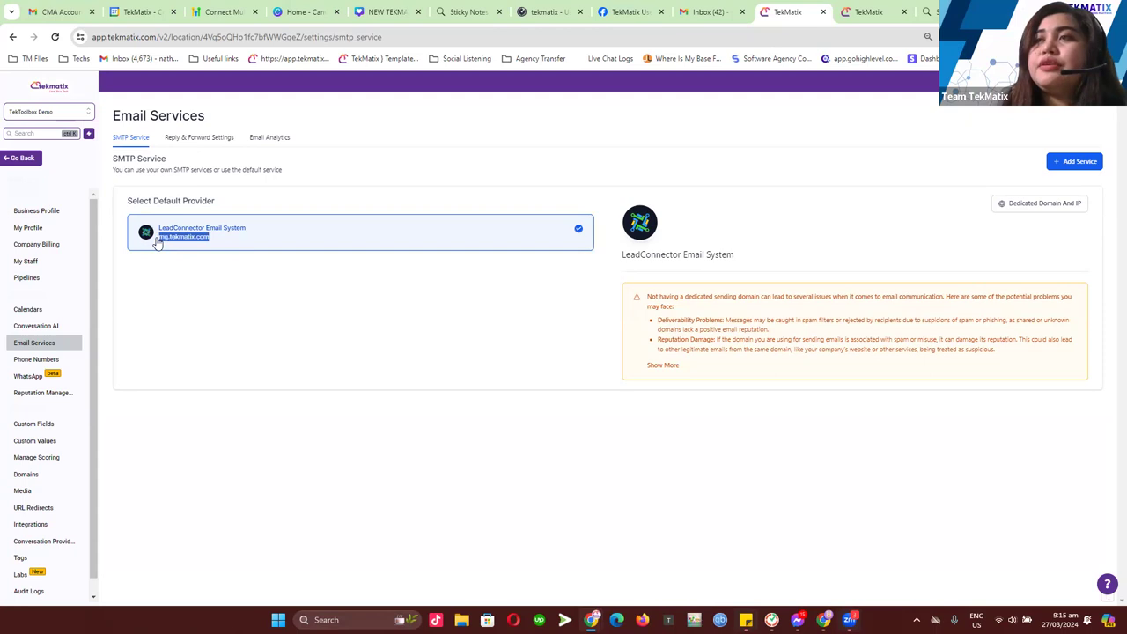
left_click(239, 270)
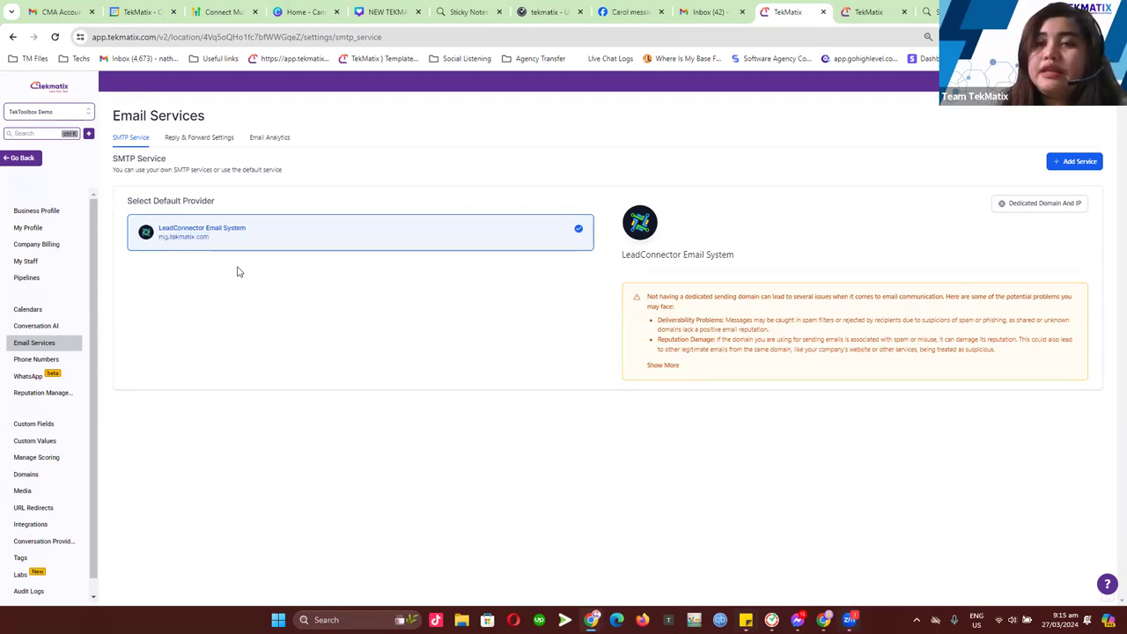
Open the dedicated domain settings and start adding a new sending domain
left_click(1013, 208)
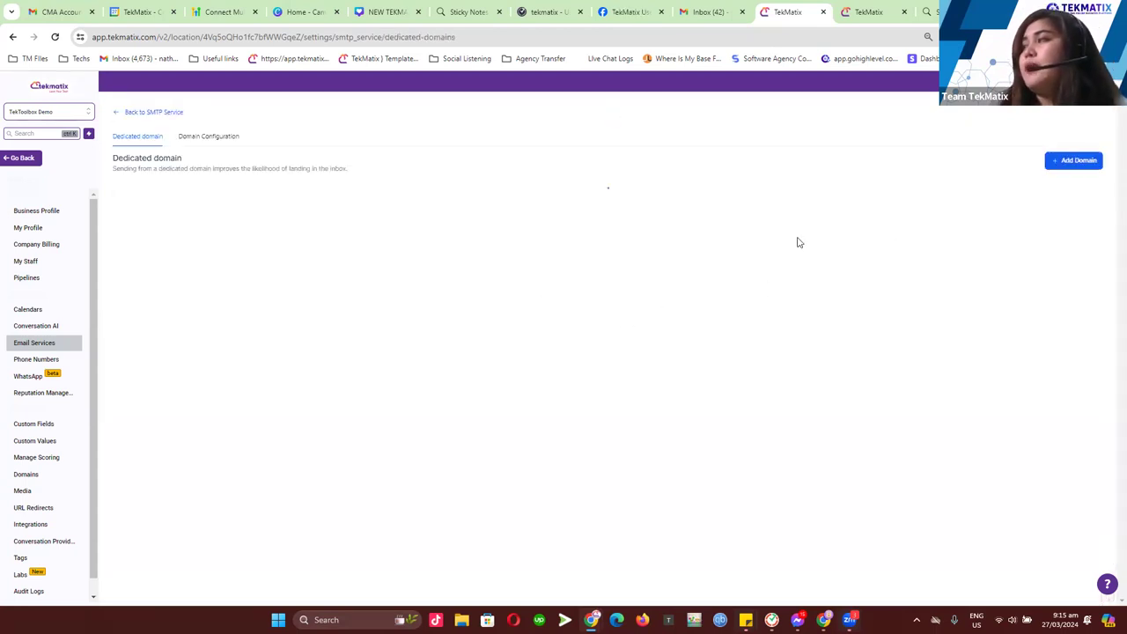
left_click(1081, 167)
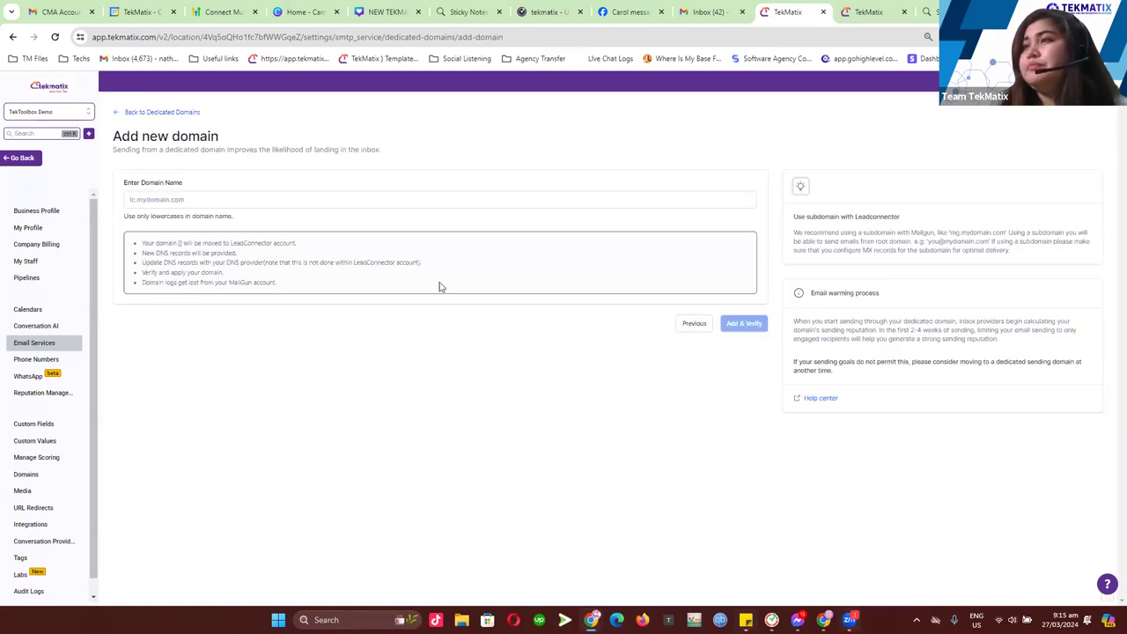
left_click(299, 201)
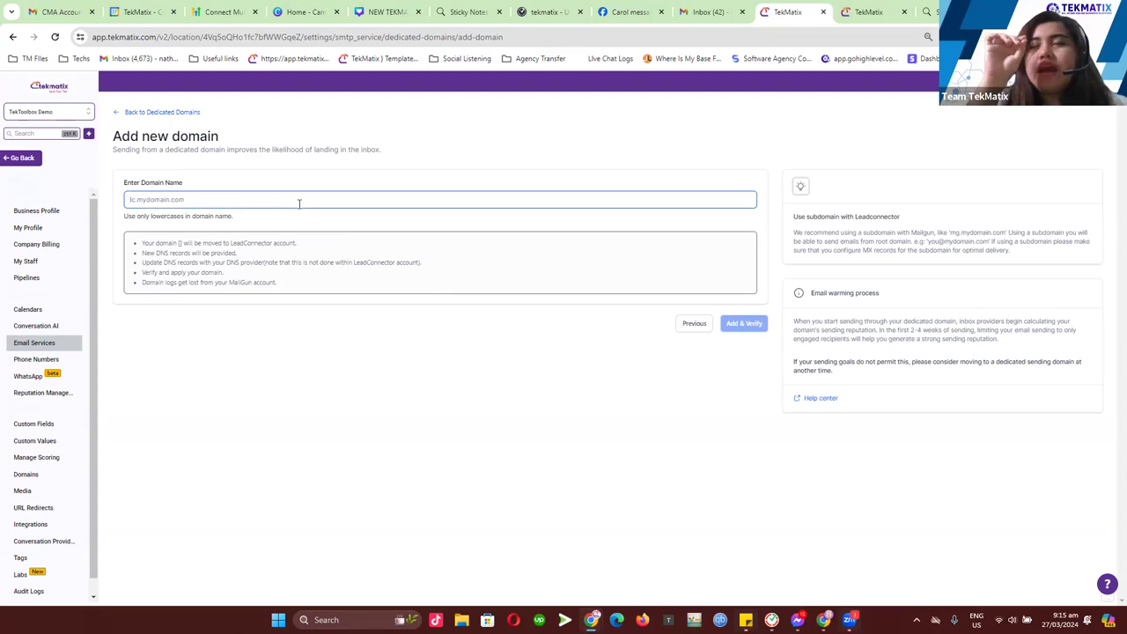
Try mg.domain.com and mail.domain.com as sample names for the new sending domain
type("mg.domain.com")
key("ctrl+a")
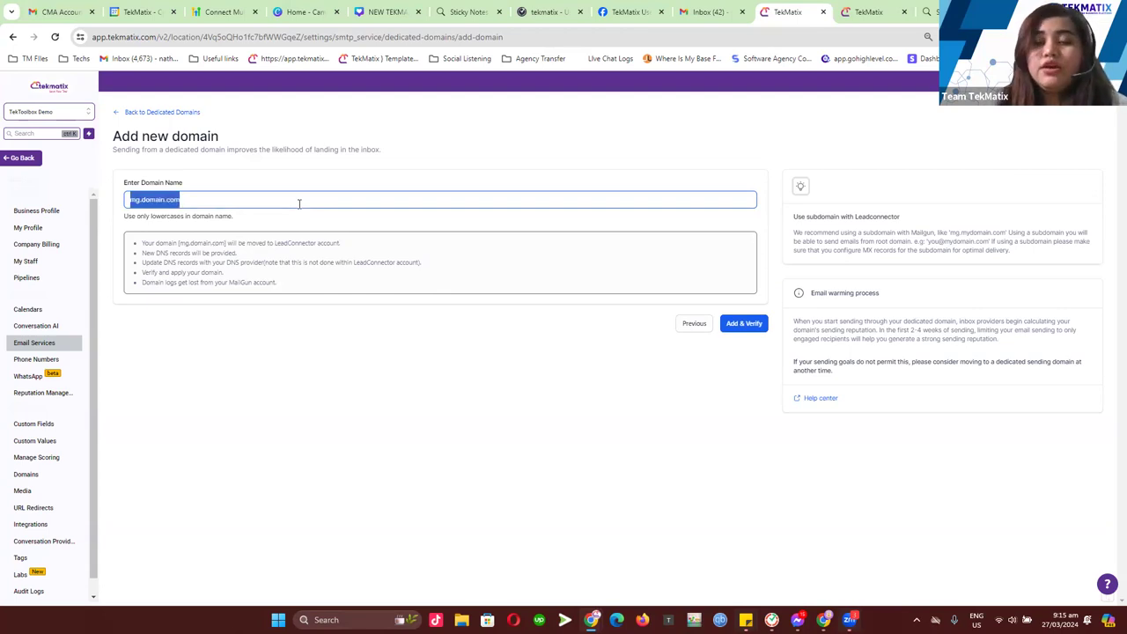
type("mail.domai")
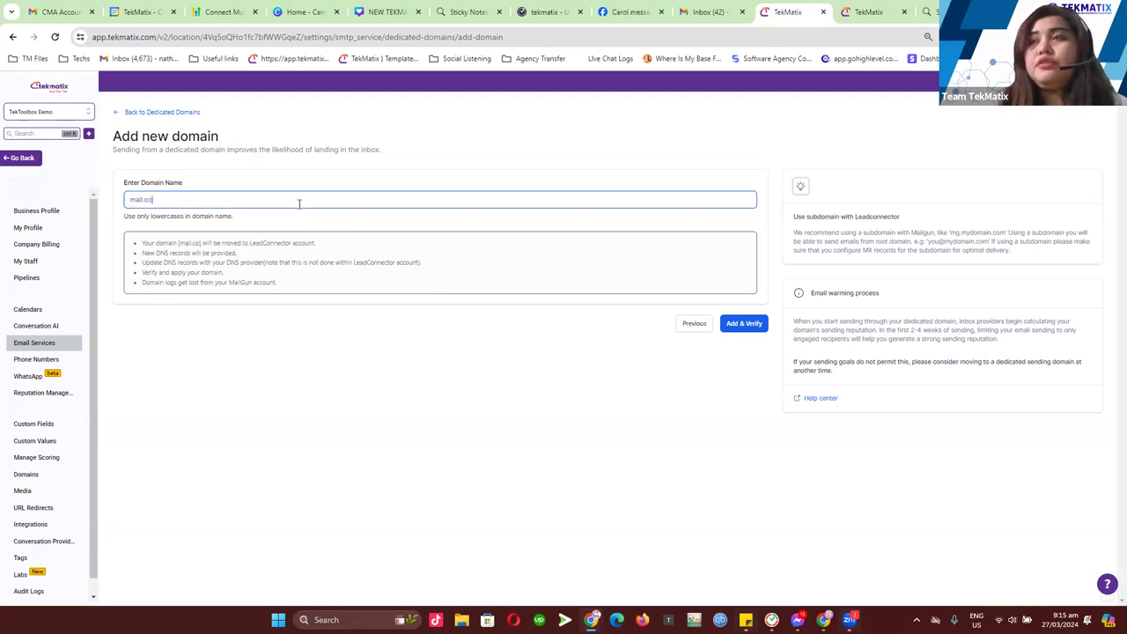
type("n.com")
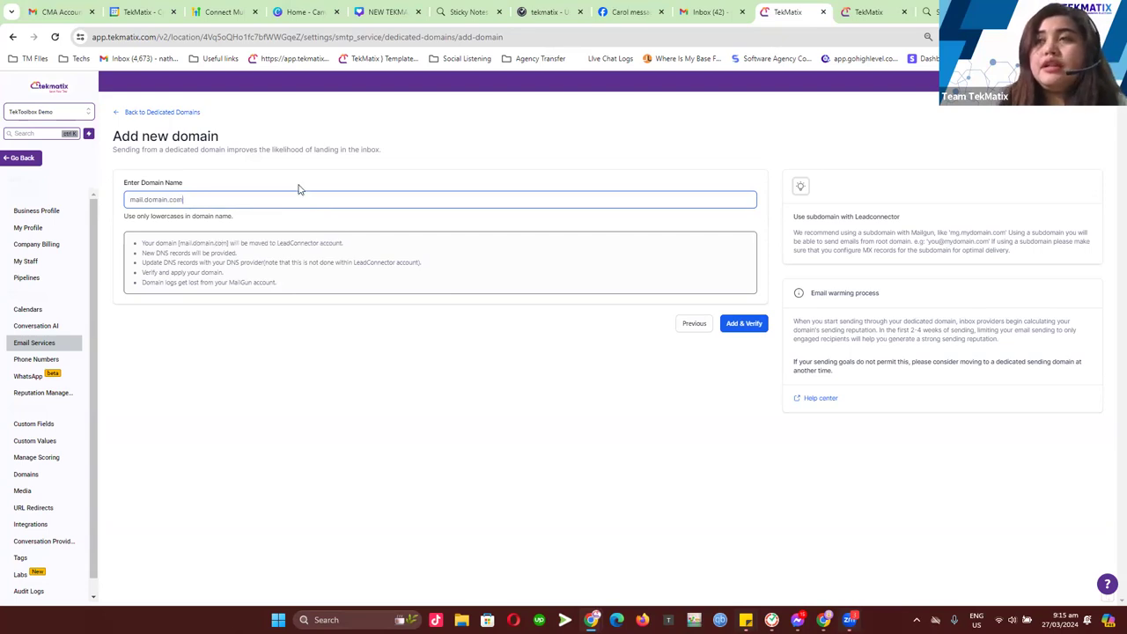
Enter mail.tekmatix.net as the domain name, submit it for verification, and choose to use the same domain despite its existing mail records
key("ctrl+a")
key("BackSpace")
type("mail.tekmatix")
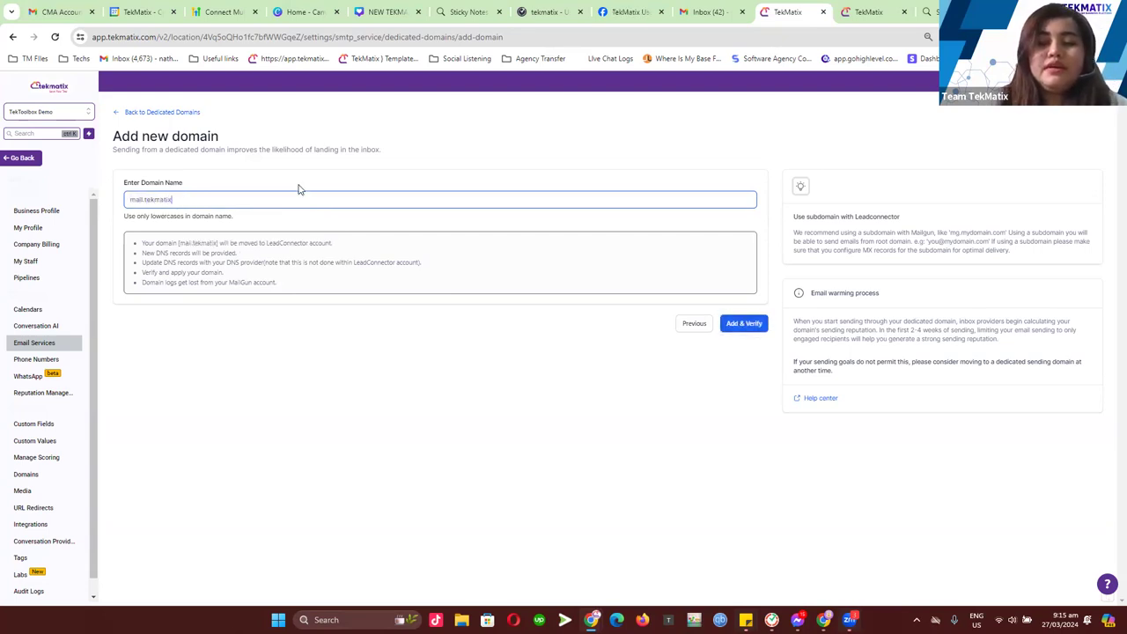
type(".net")
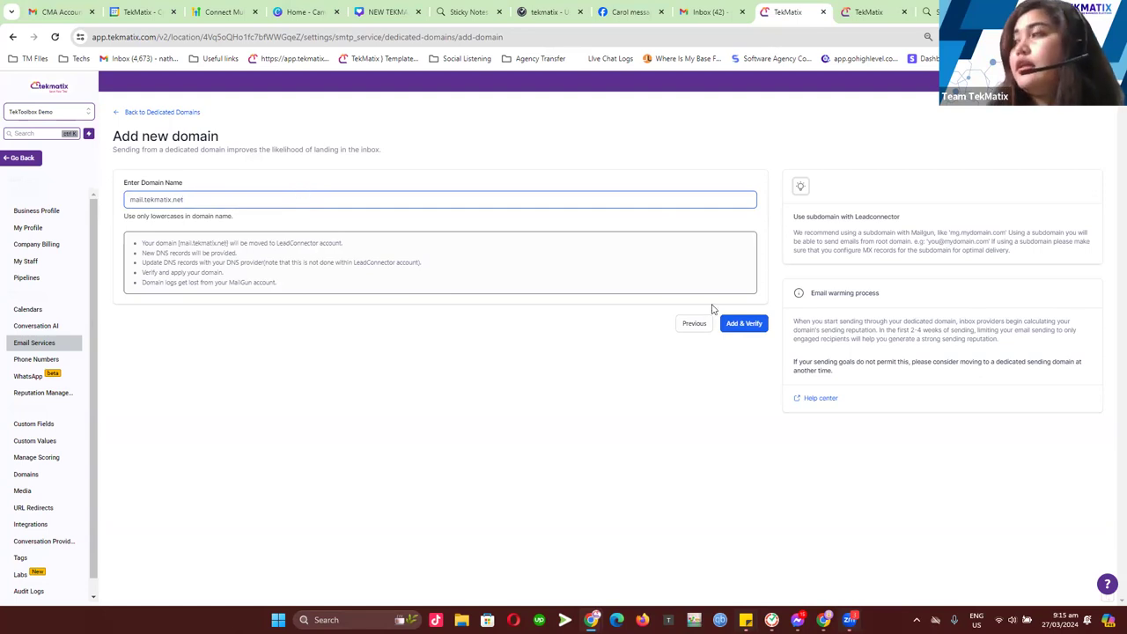
left_click(732, 323)
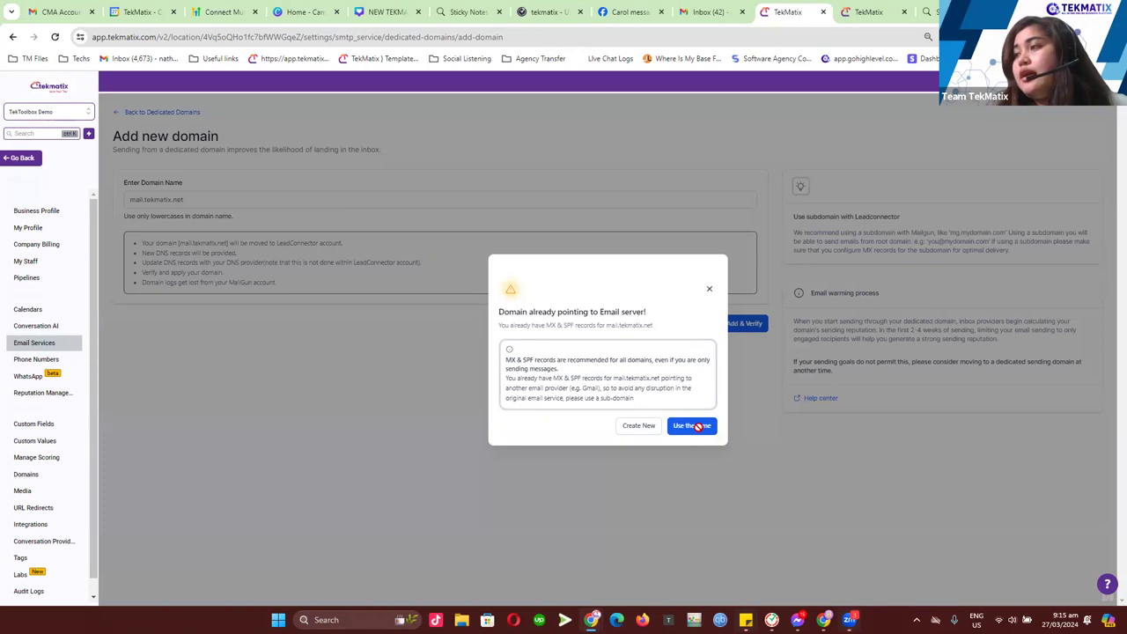
left_click(696, 426)
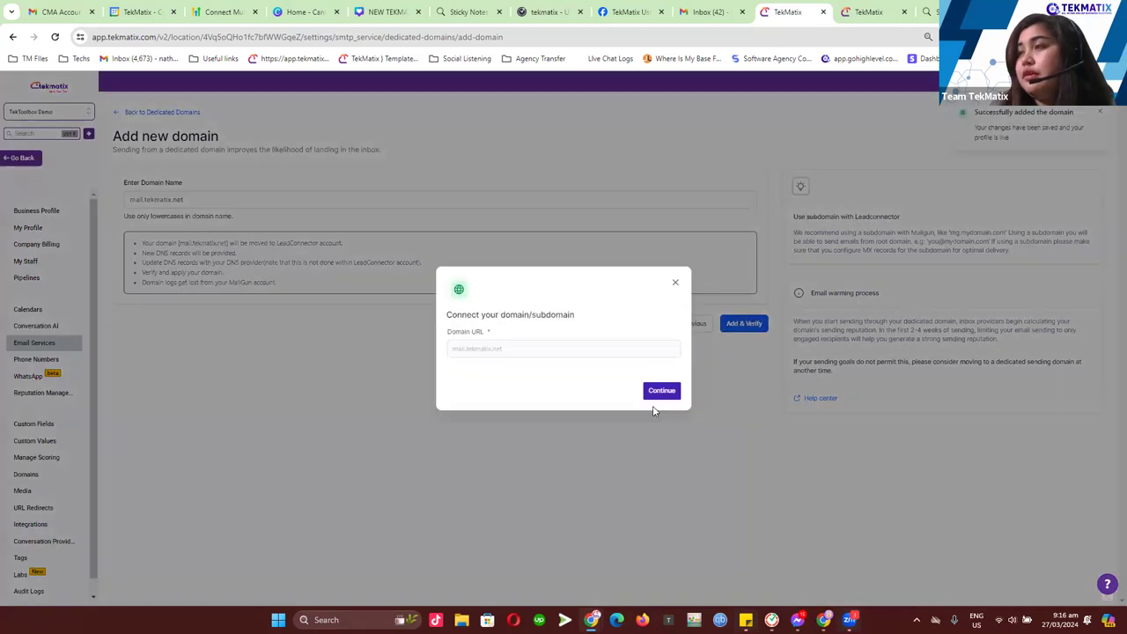
Dismiss the domain connection prompt and open the DNS verification page for mail.tekmatix.net from the dedicated domains list
left_click(676, 286)
left_click(185, 116)
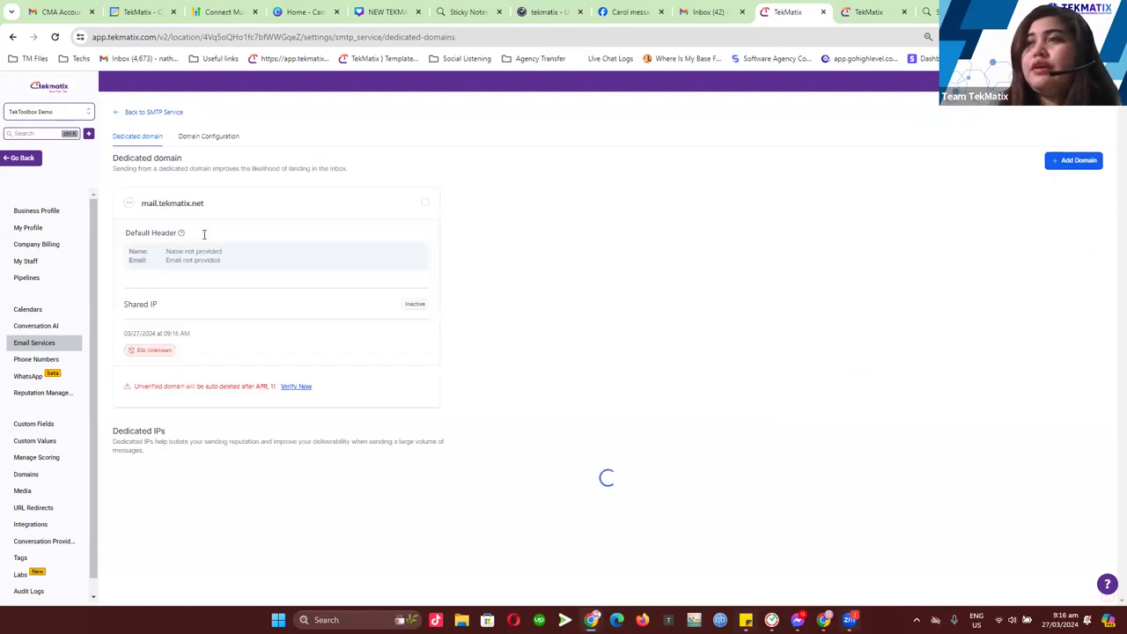
left_click(305, 387)
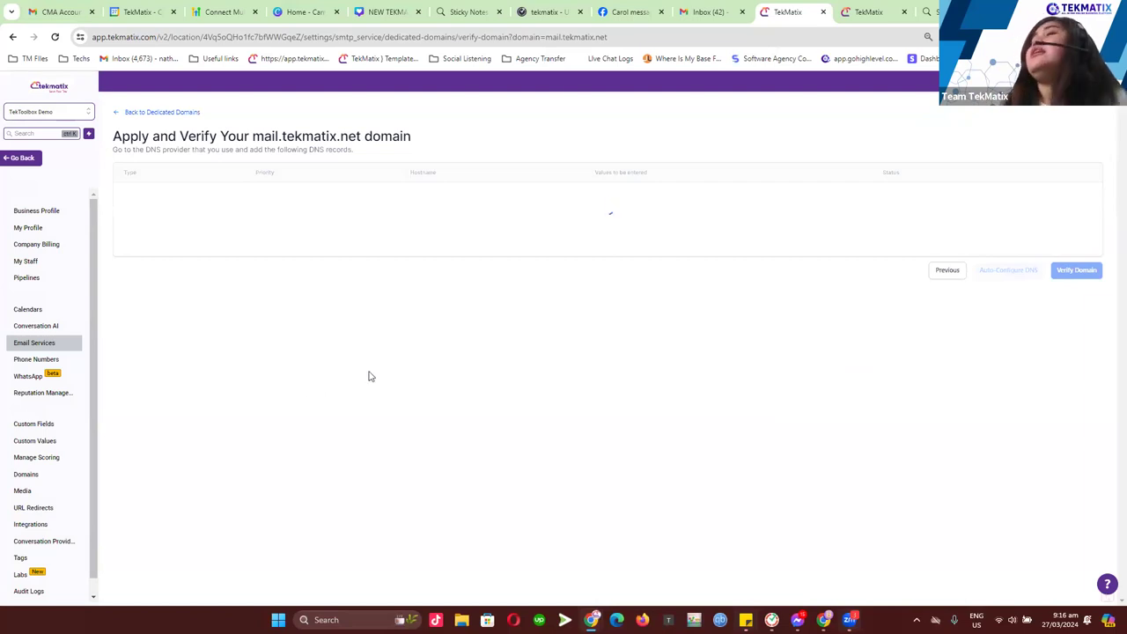
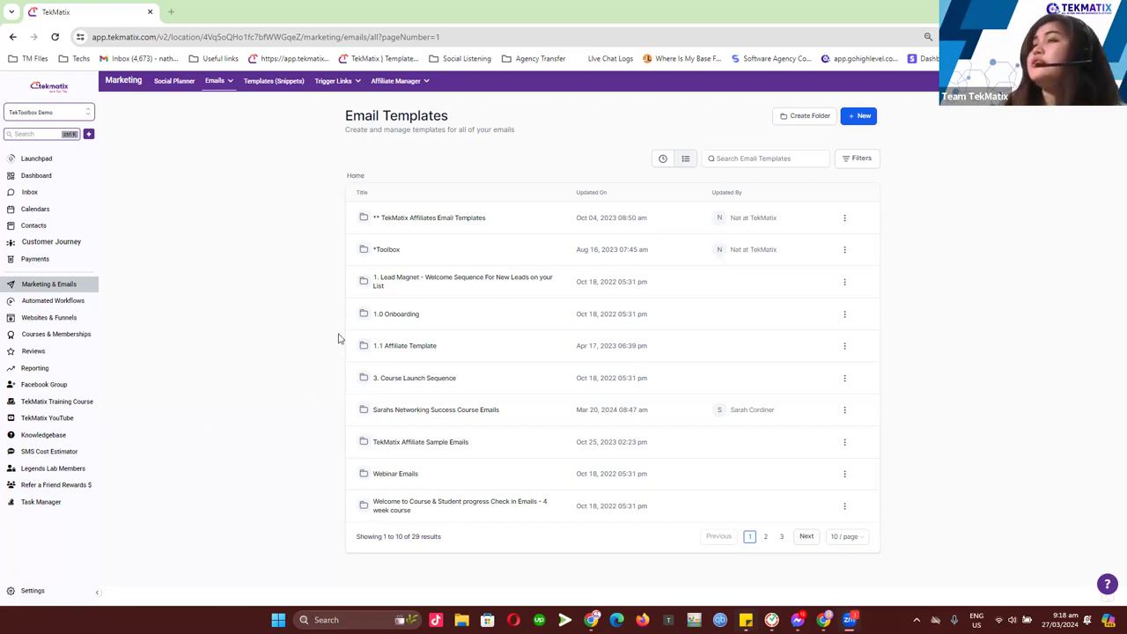
Open the Labs settings and review the available beta features
left_click(49, 592)
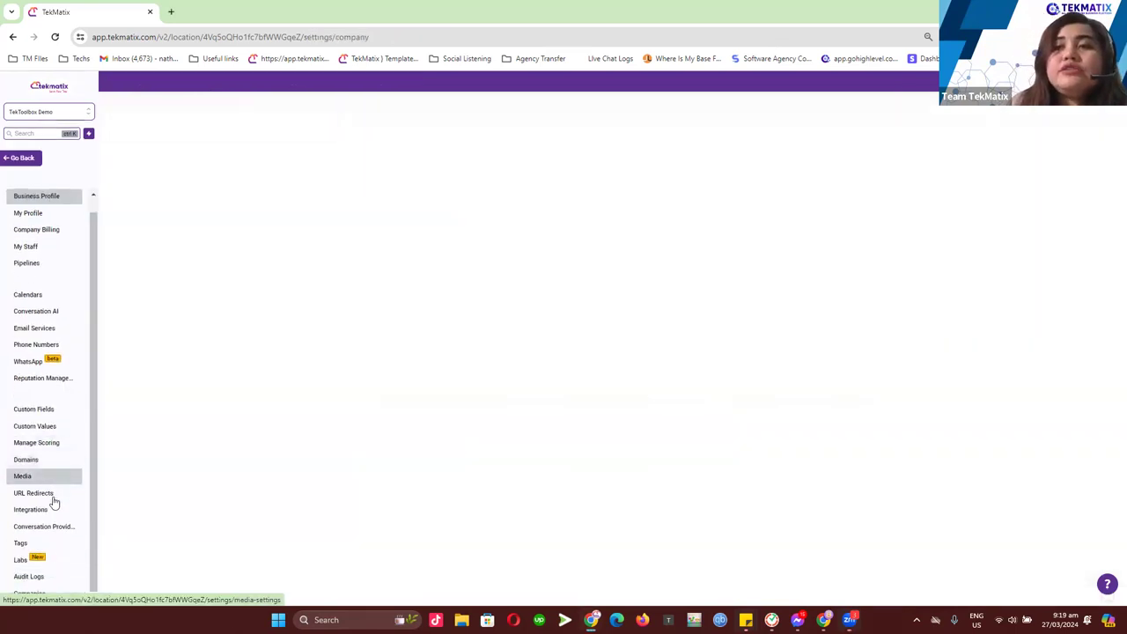
left_click(53, 562)
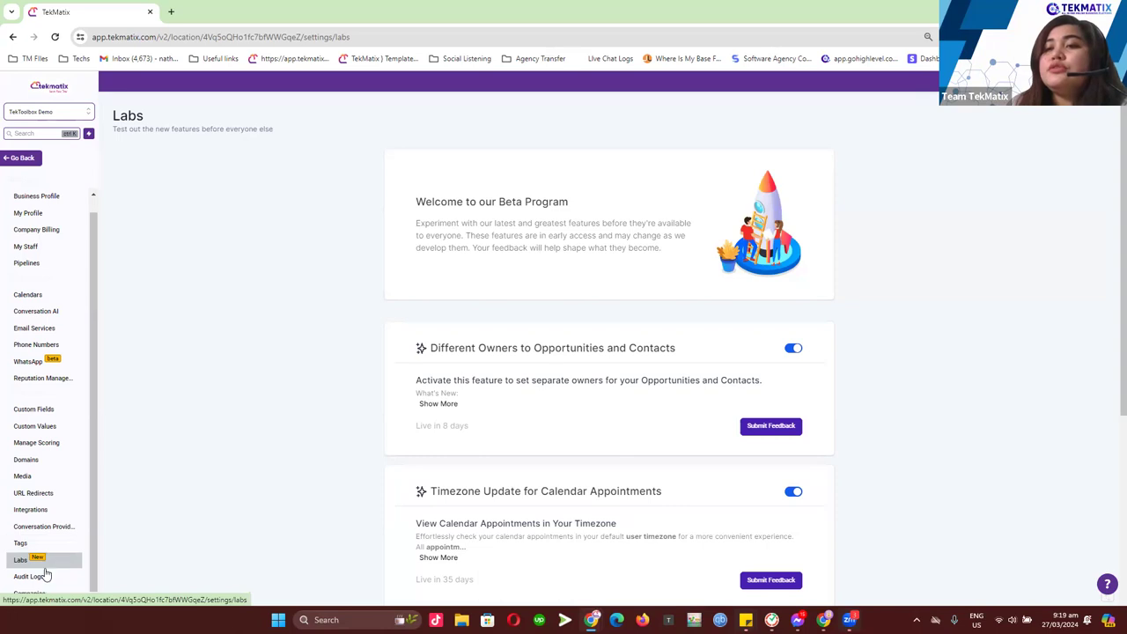
scroll(558, 408, "down", 3)
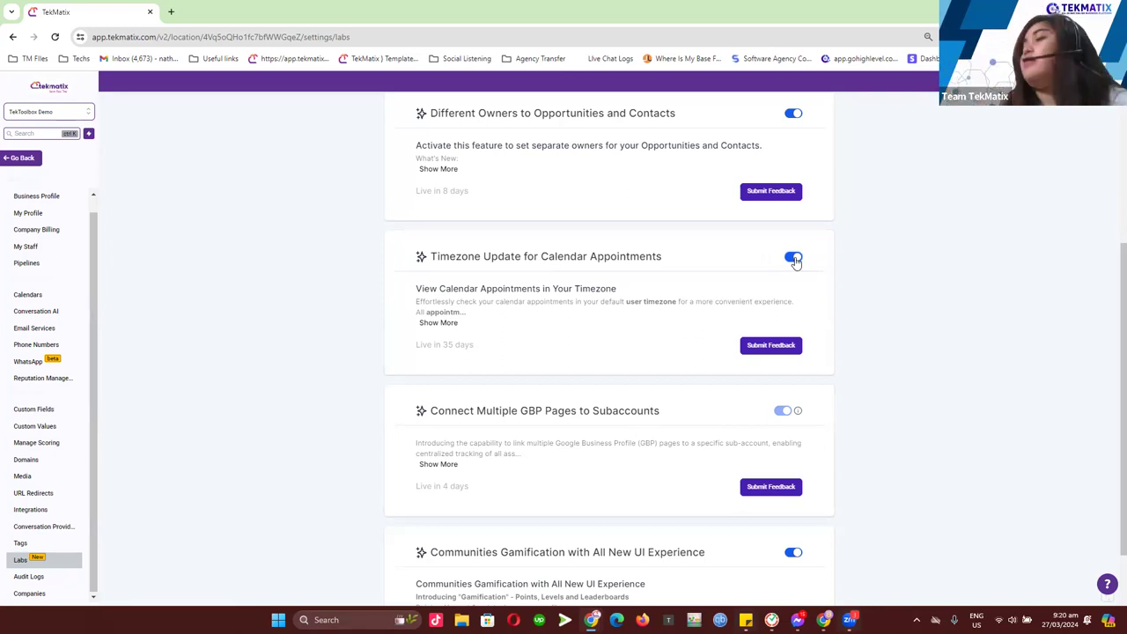
scroll(609, 317, "down", 1)
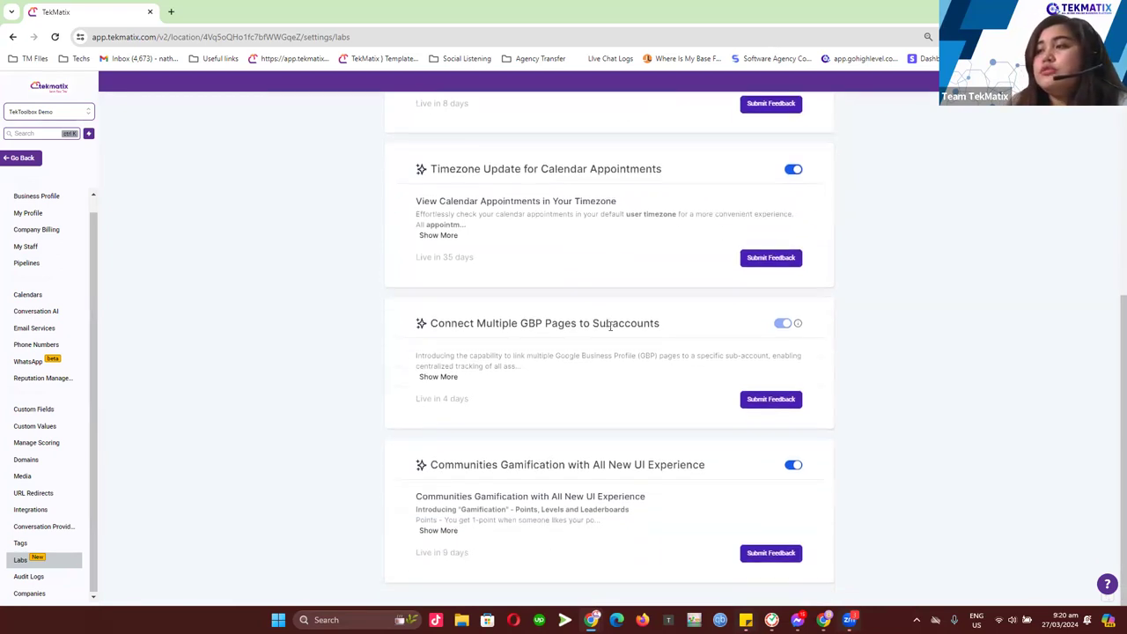
Highlight the title of the Connect Multiple GBP Pages to Subaccounts feature, including the term GBP
left_click_drag(661, 323, 421, 329)
left_click(446, 323)
left_click(669, 327)
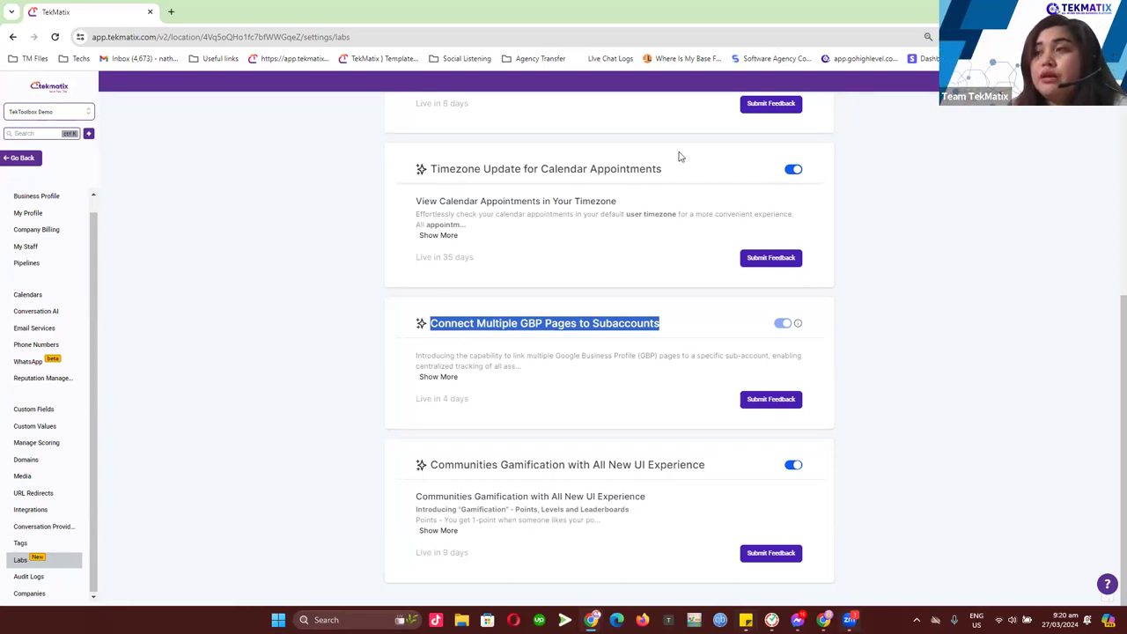
left_click(663, 325)
left_click_drag(663, 326, 543, 323)
left_click(537, 323)
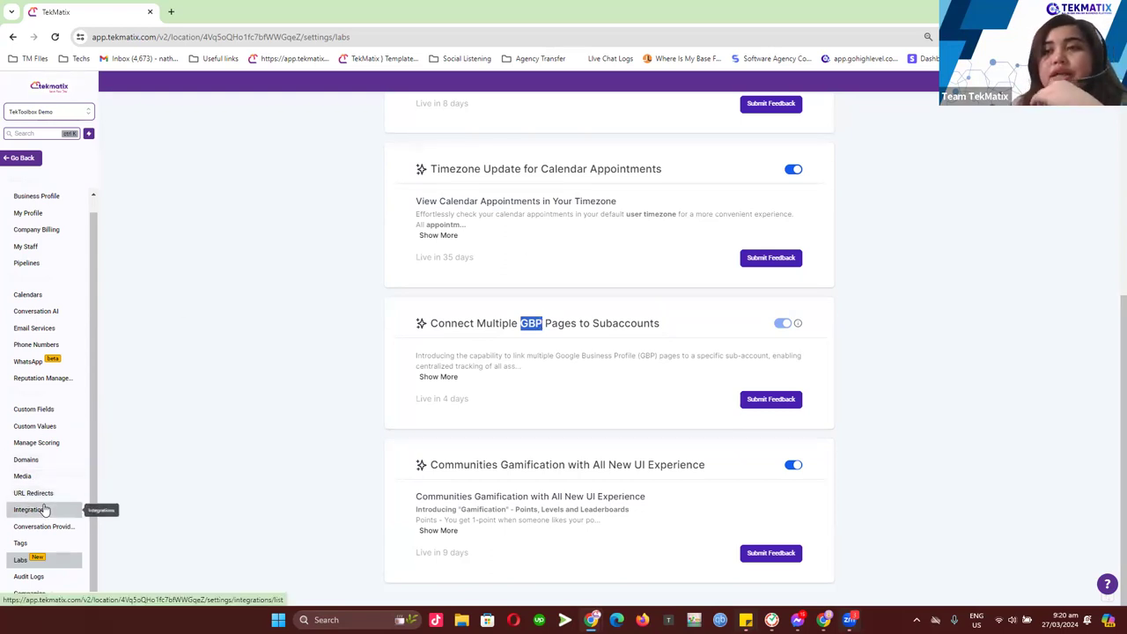
Open the Integrations settings, check the connected Google account and business page, and open page management for Google Business Profile
left_click(58, 466)
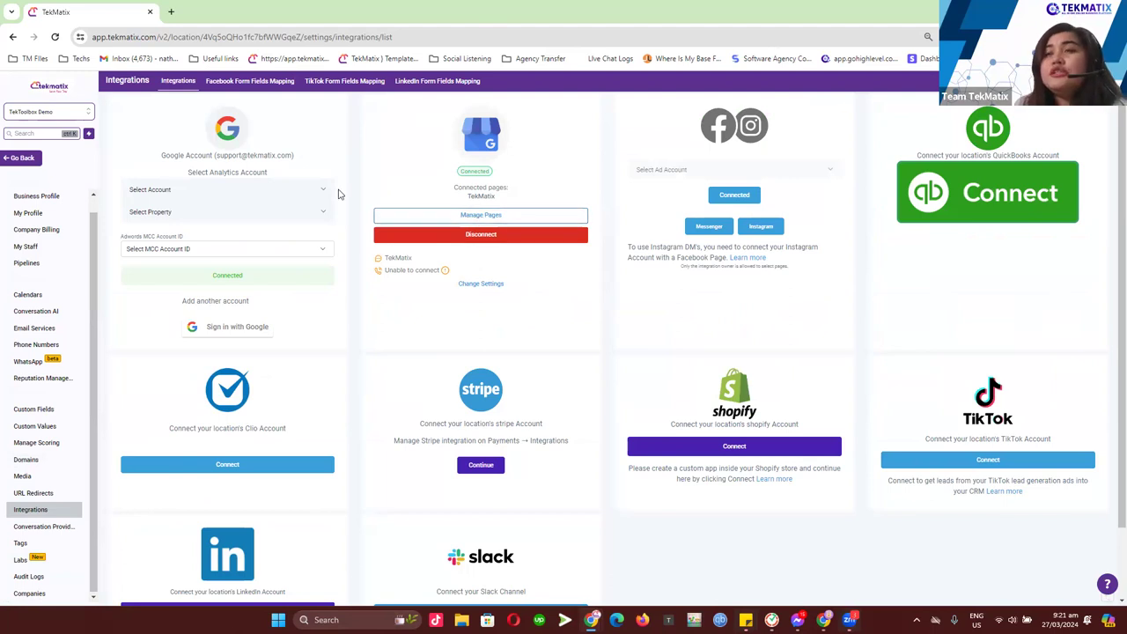
left_click_drag(293, 156, 216, 157)
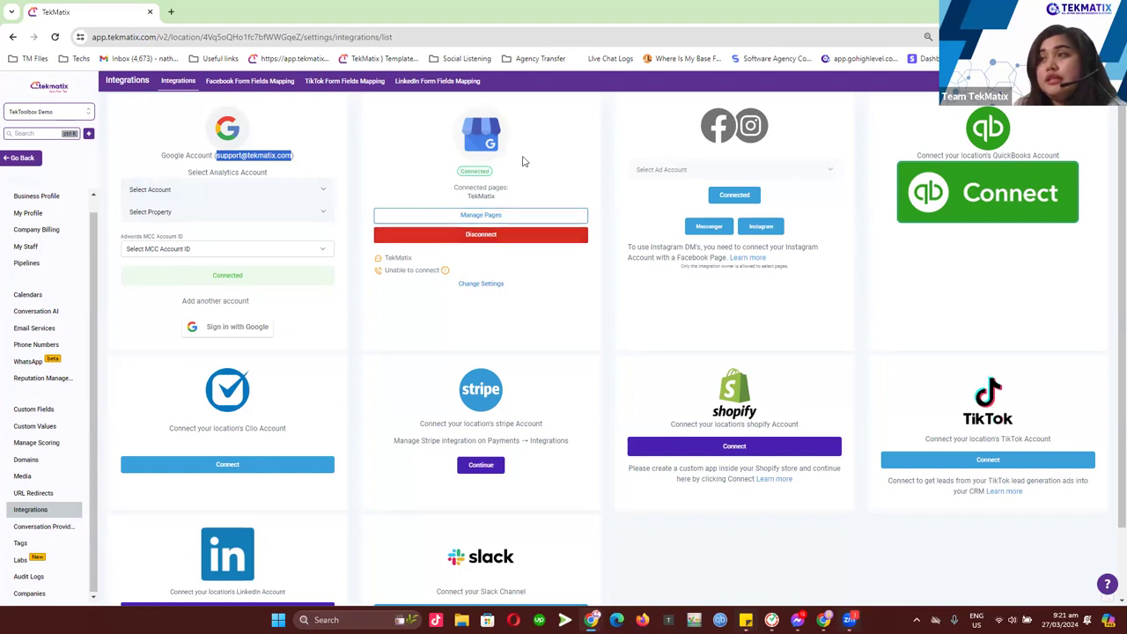
left_click_drag(498, 197, 453, 199)
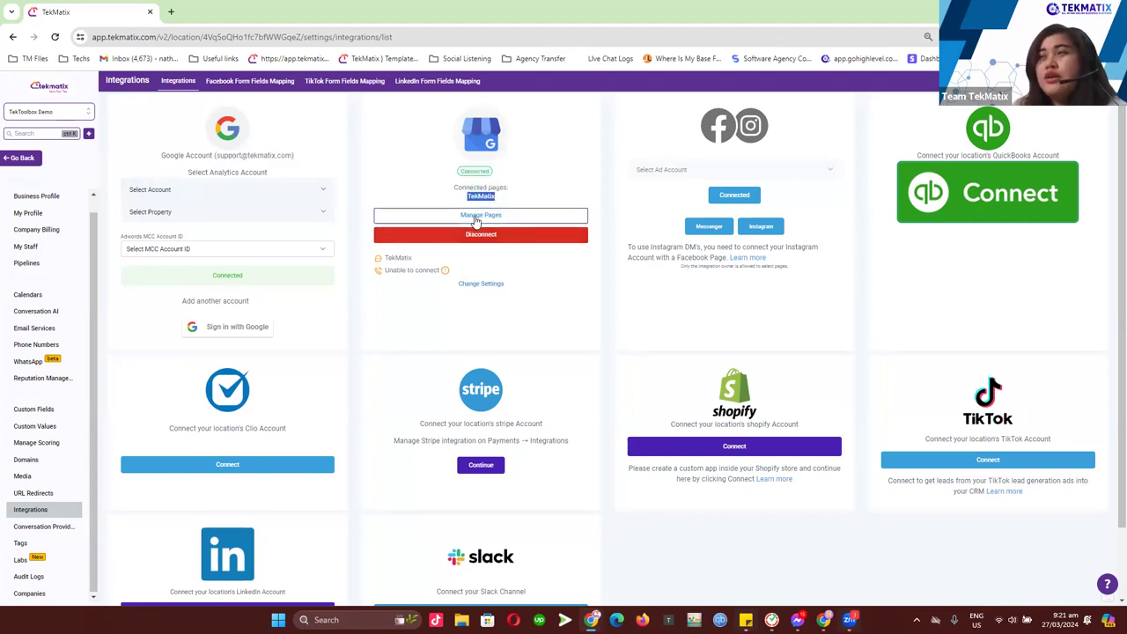
left_click(475, 217)
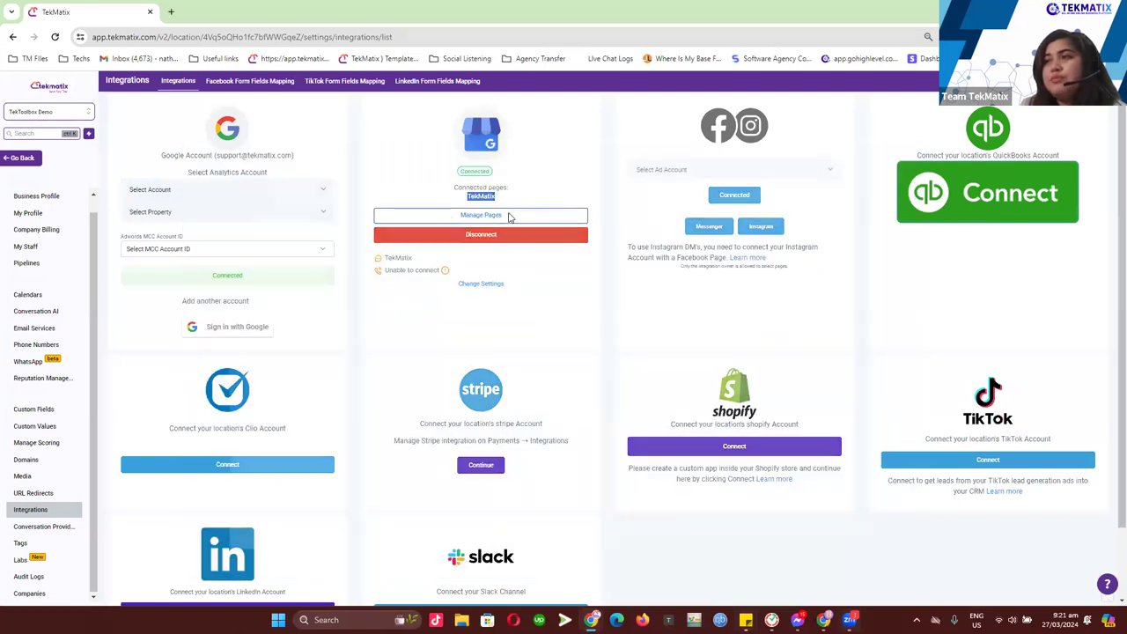
left_click(509, 216)
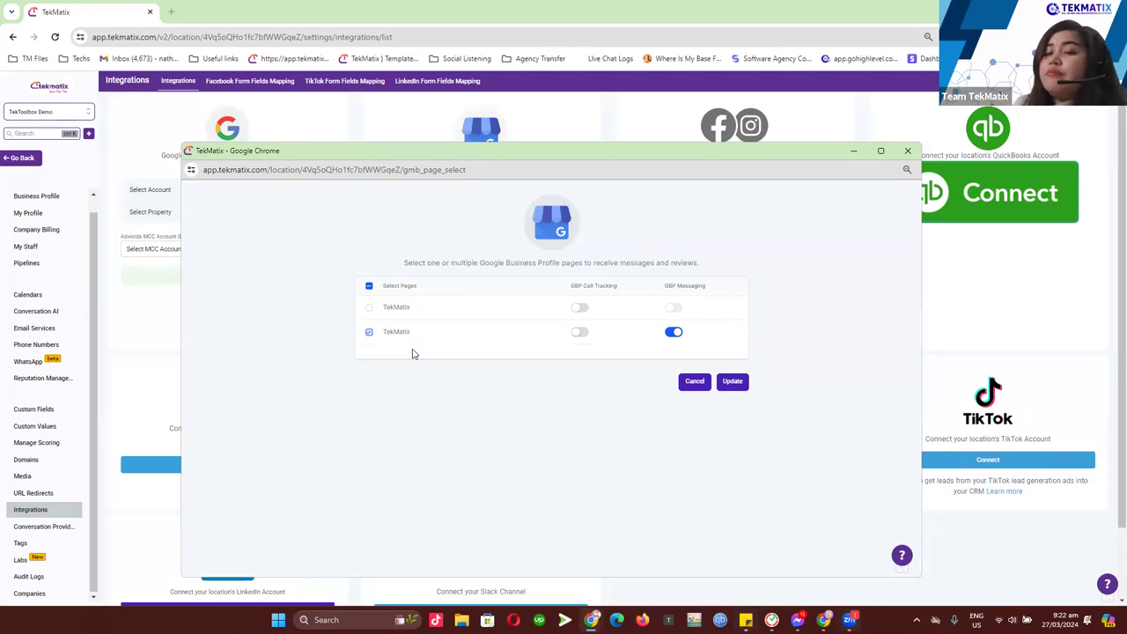
Try enabling GBP Call Tracking alongside GBP Messaging for the selected TekMatix page, closing the page selection window without updating
left_click(672, 334)
left_click(672, 333)
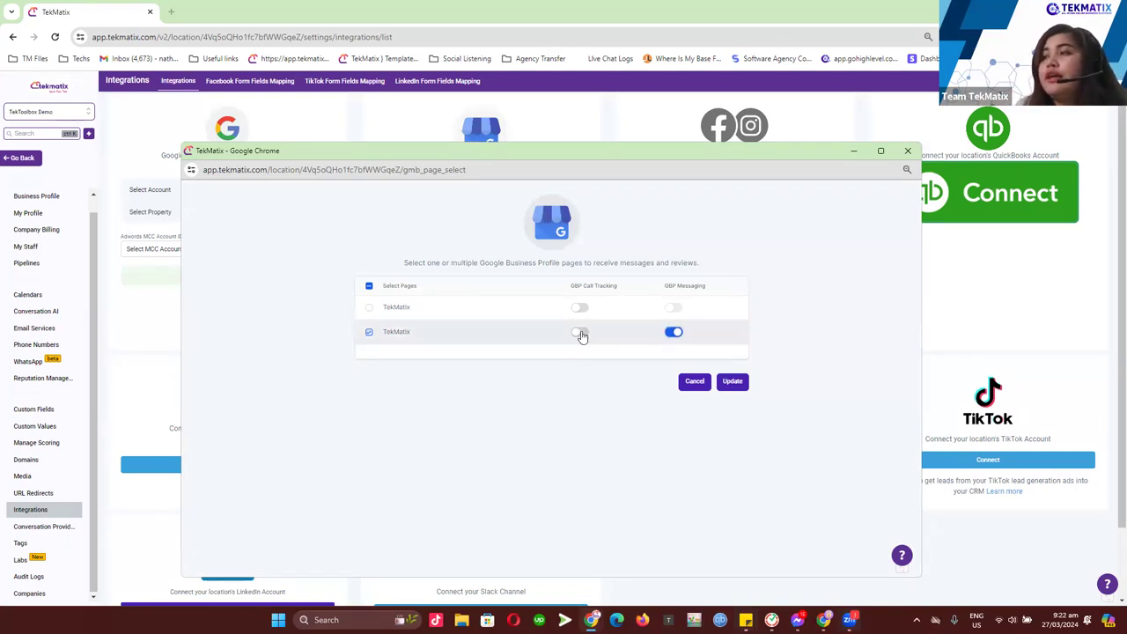
left_click(579, 332)
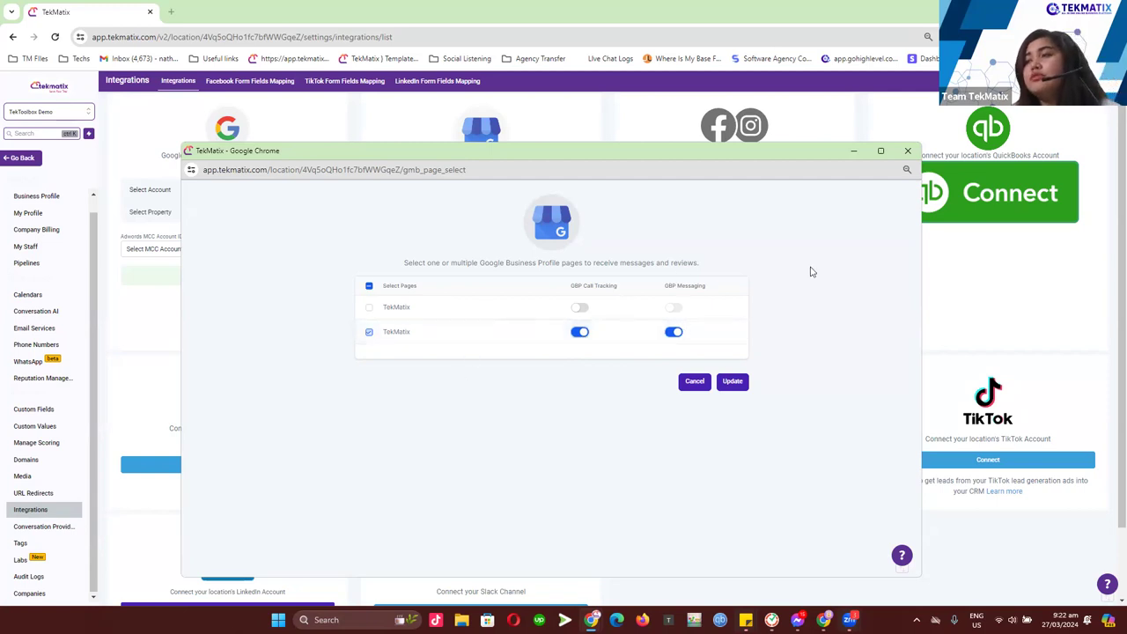
left_click(908, 151)
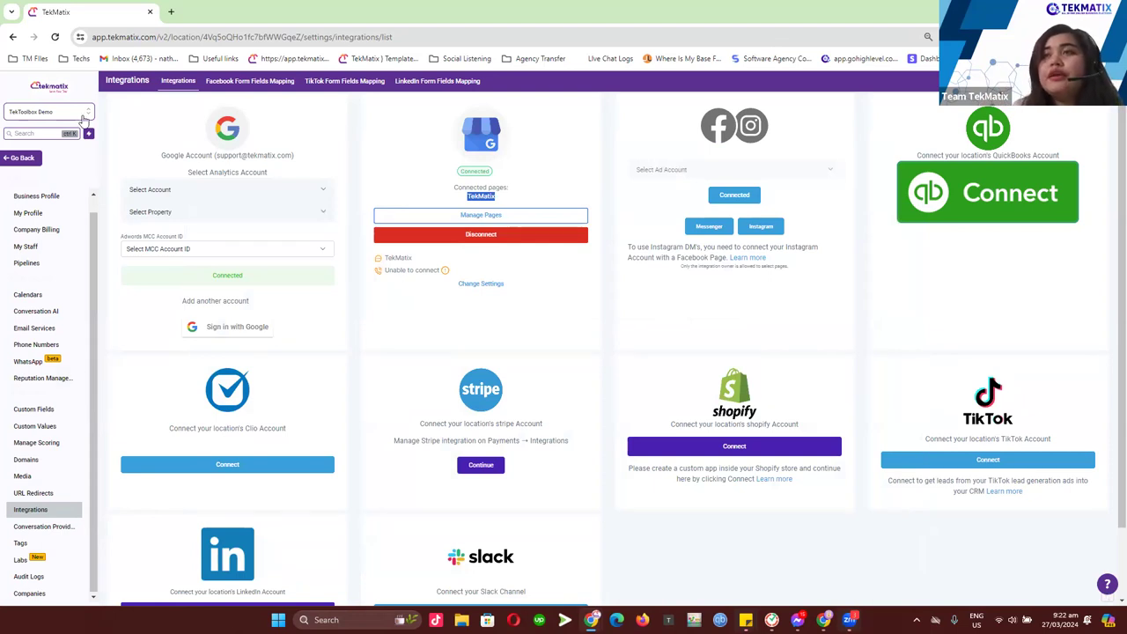
Leave the settings, go to the marketing email templates, and start a new template from the Email Marketing Templates library
left_click(34, 159)
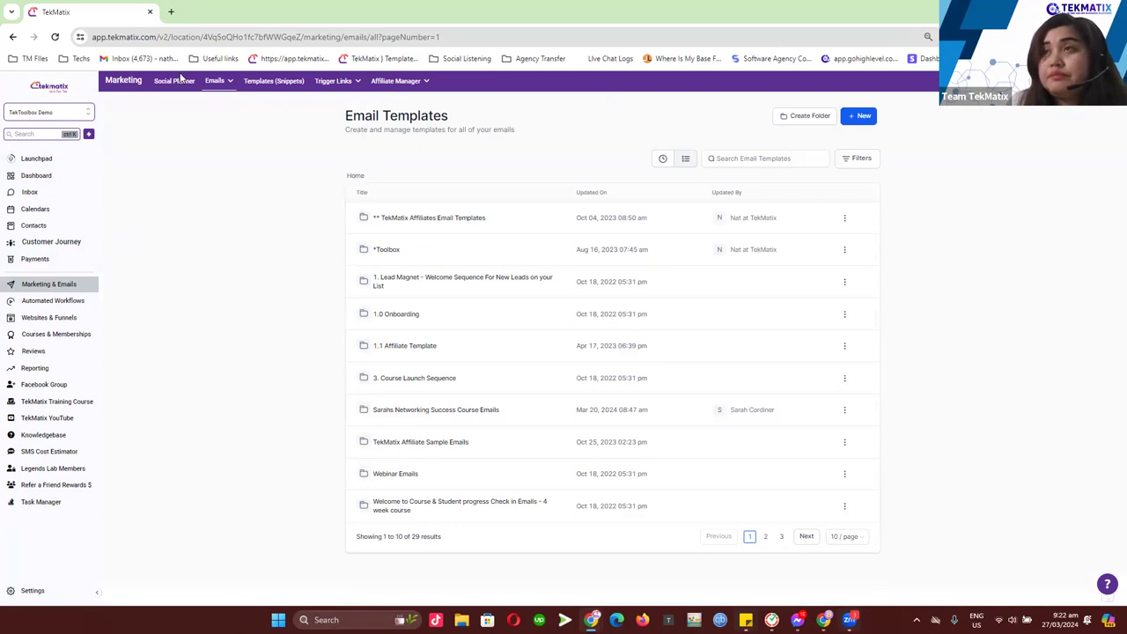
mouse_move(214, 81)
left_click(208, 133)
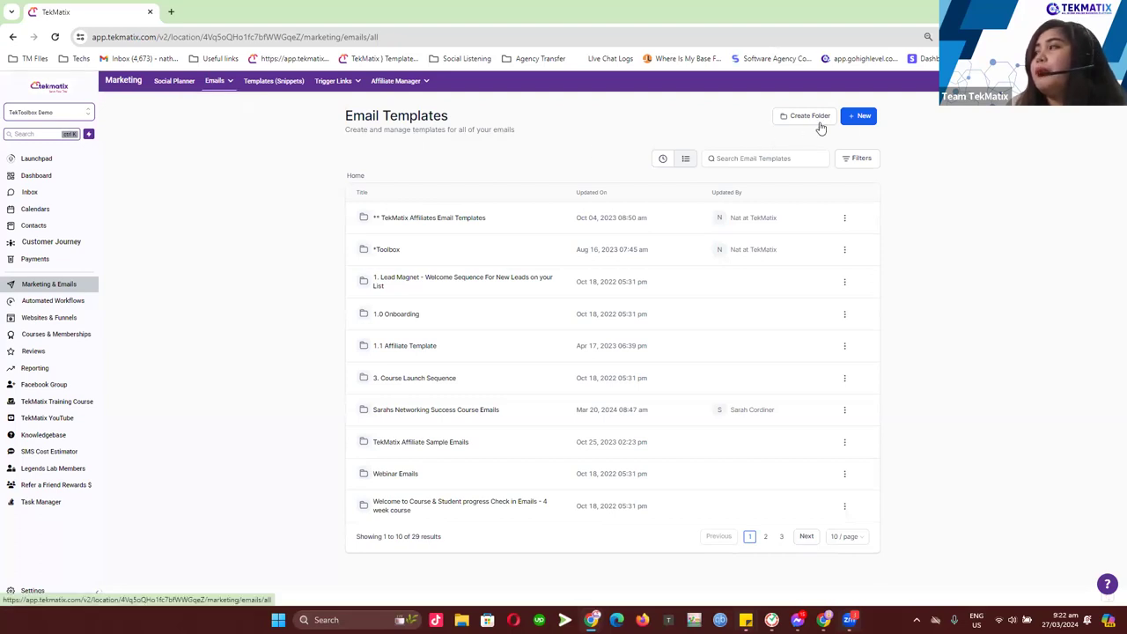
left_click(859, 117)
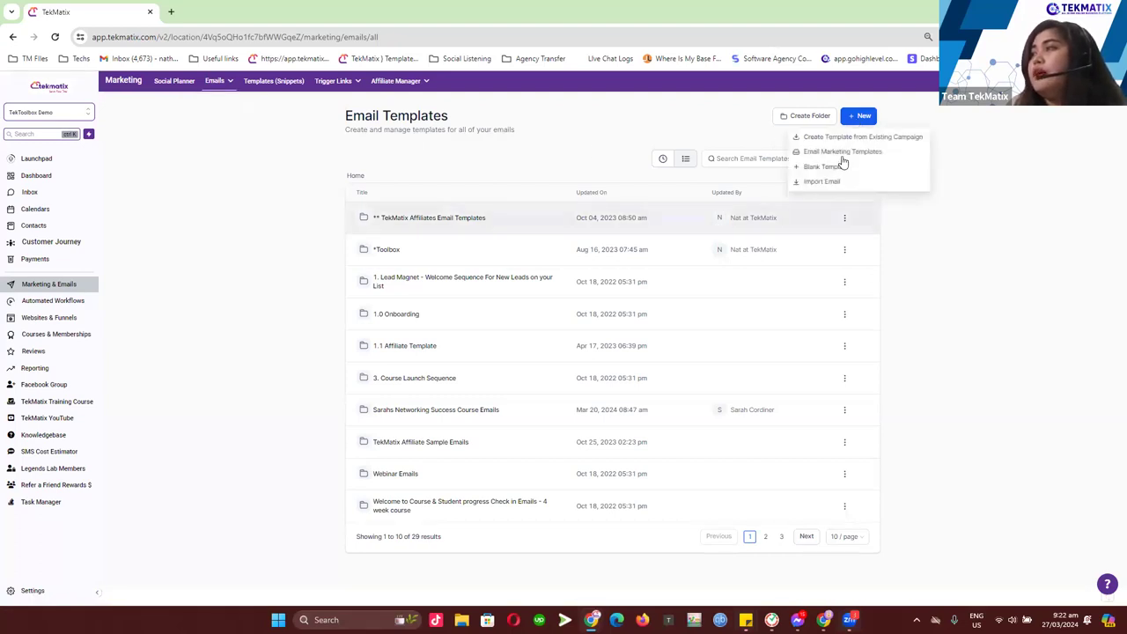
left_click(843, 154)
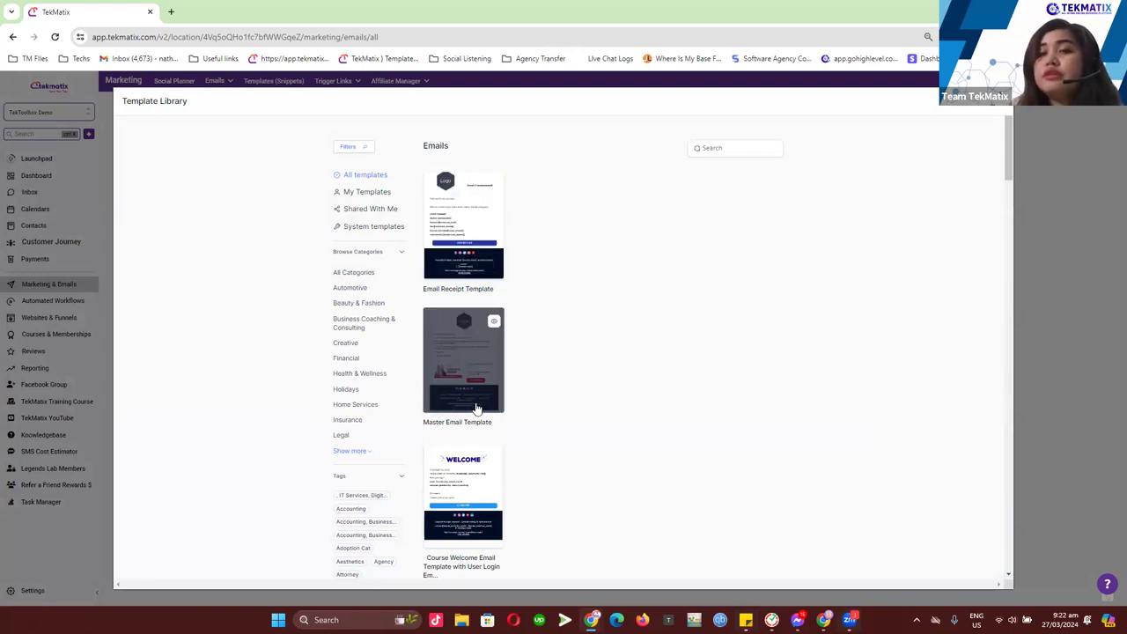
Browse the email designs in the library, including the Master Email Template and course welcome templates, and close the library
scroll(475, 405, "down", 1)
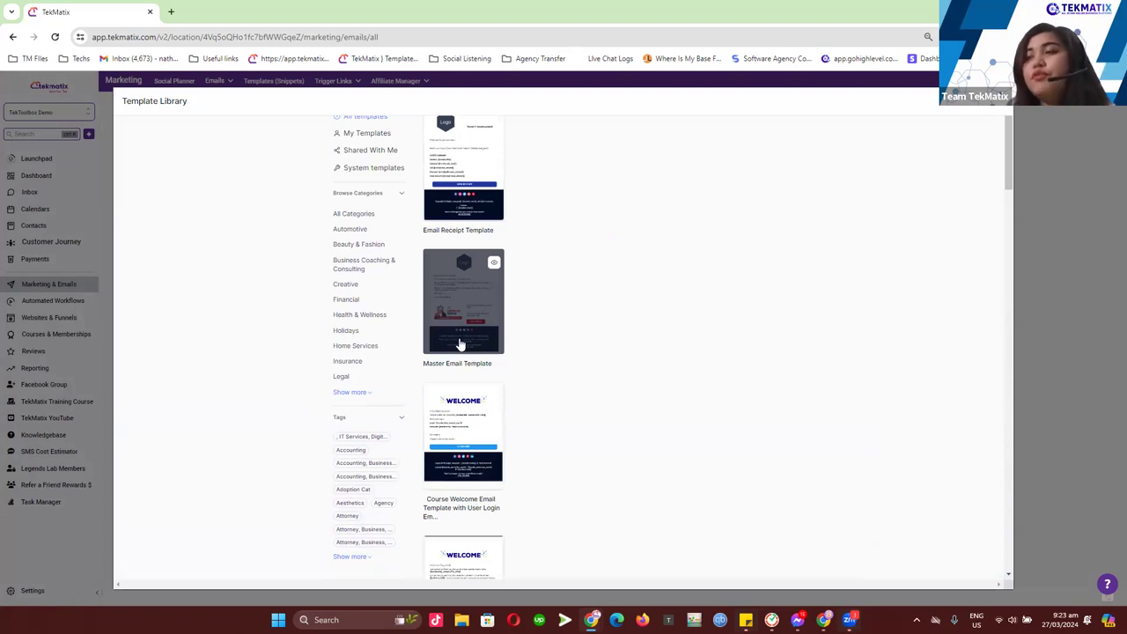
scroll(466, 359, "down", 4)
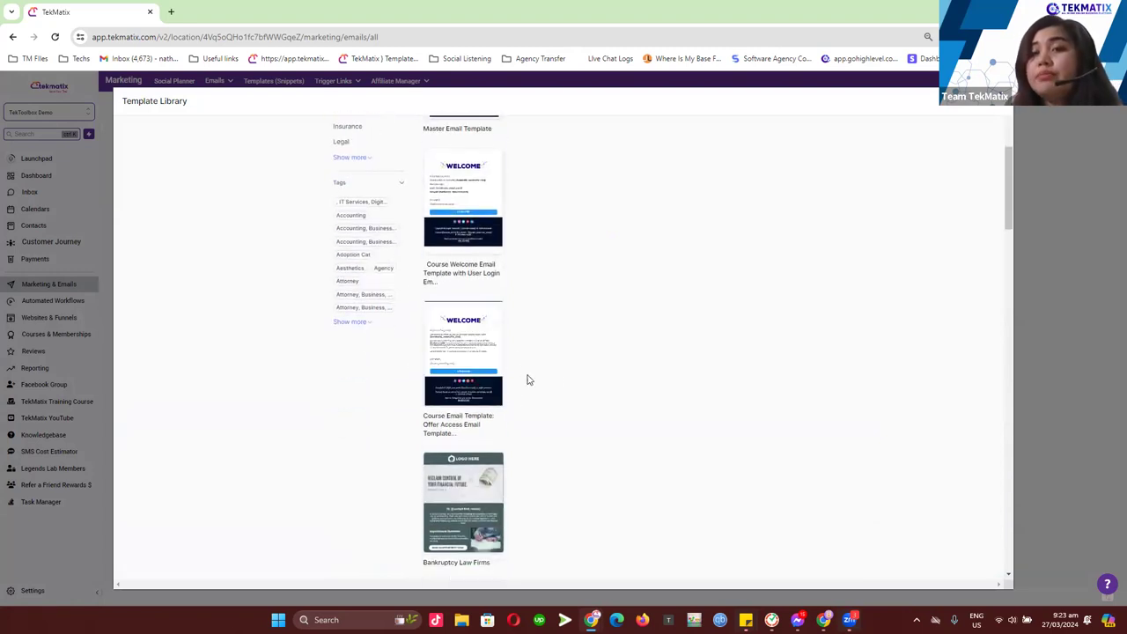
scroll(515, 396, "up", 5)
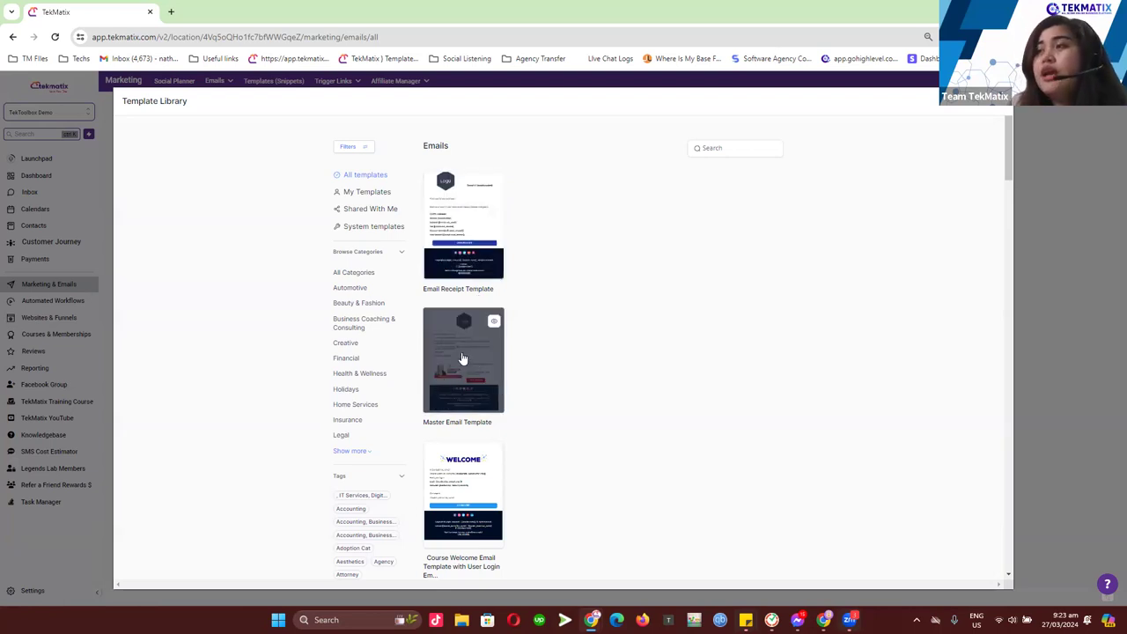
scroll(466, 378, "down", 2)
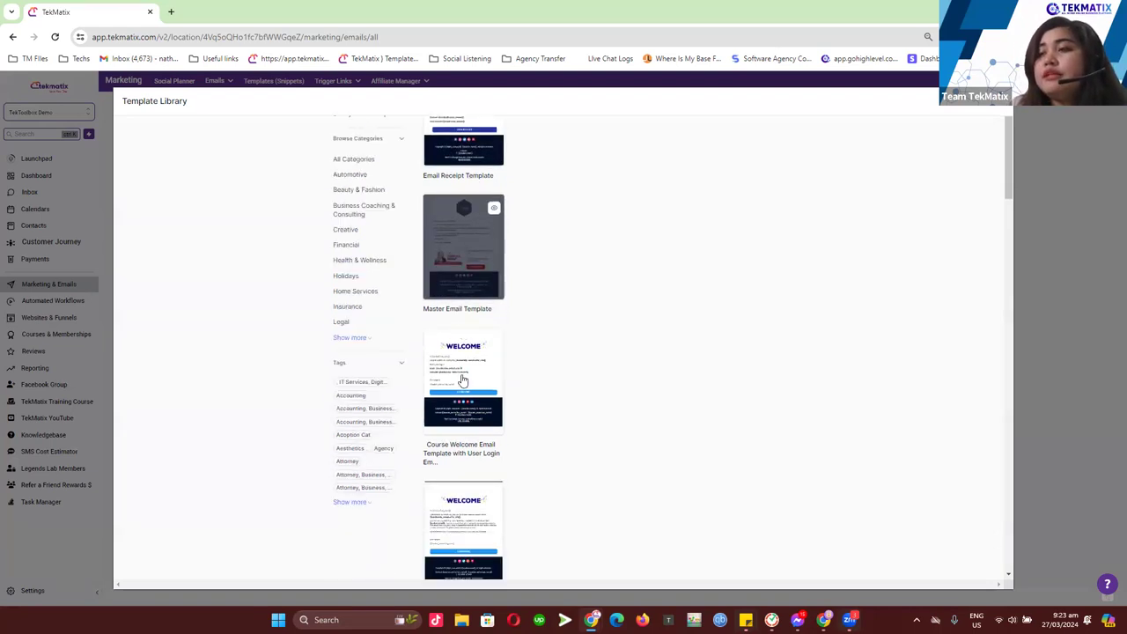
scroll(459, 370, "down", 1)
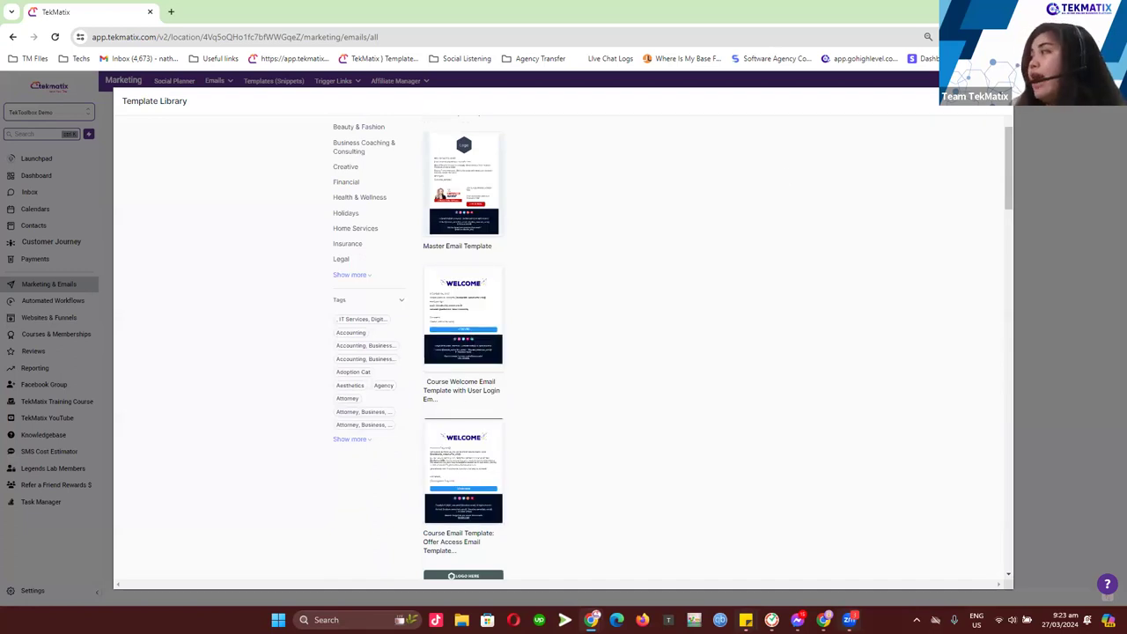
key("Escape")
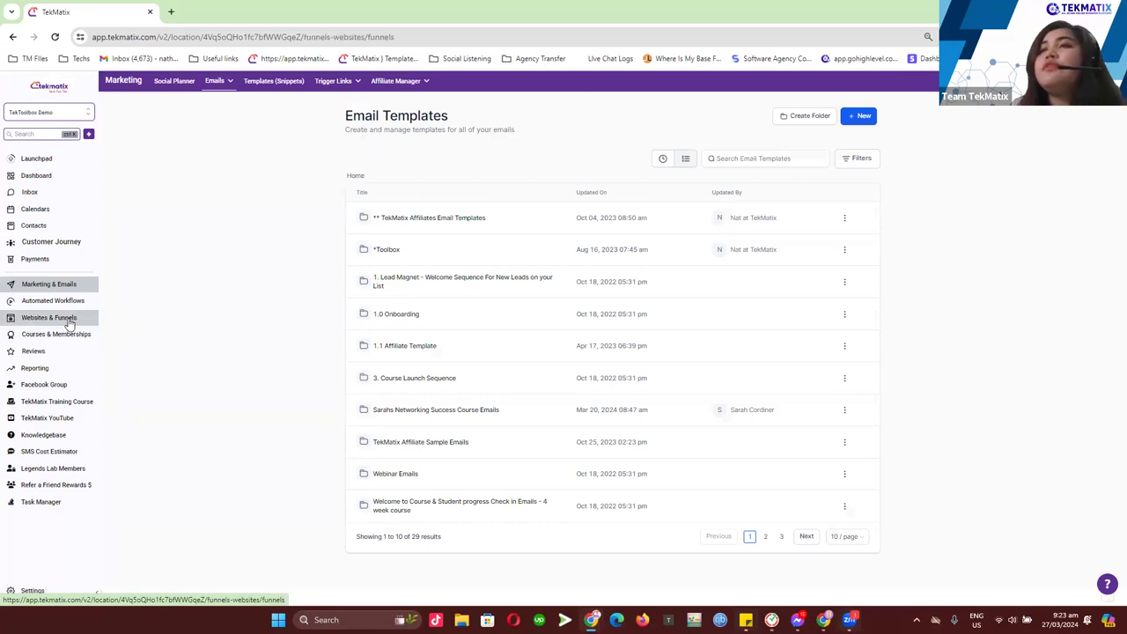
Go to Funnels and start a new funnel using the From templates option
left_click(71, 321)
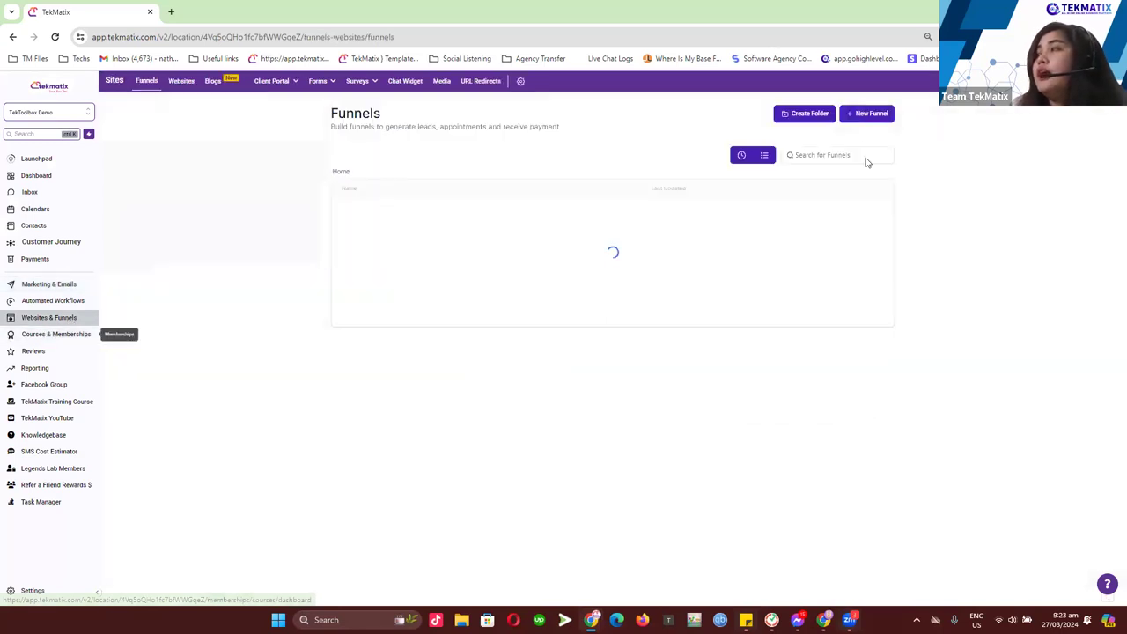
left_click(864, 115)
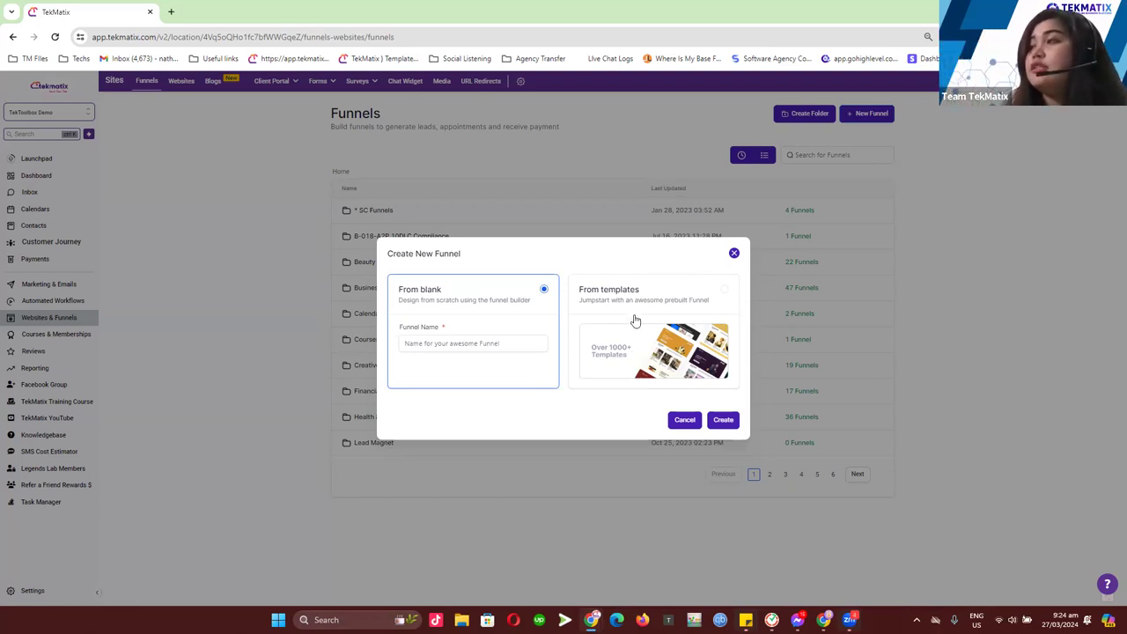
left_click(635, 319)
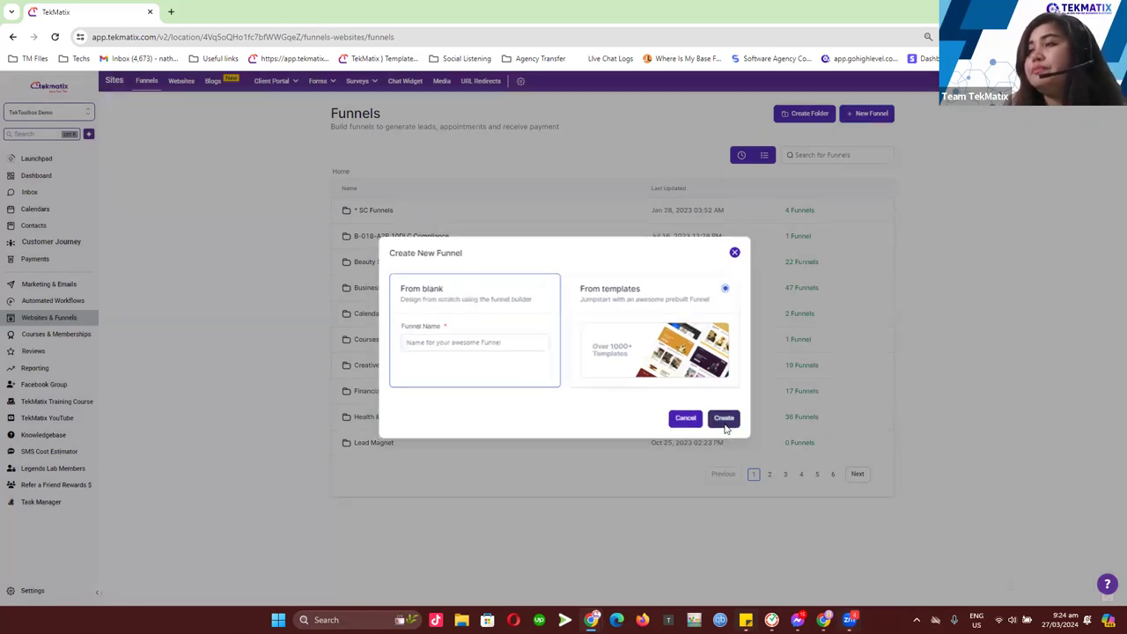
left_click(719, 420)
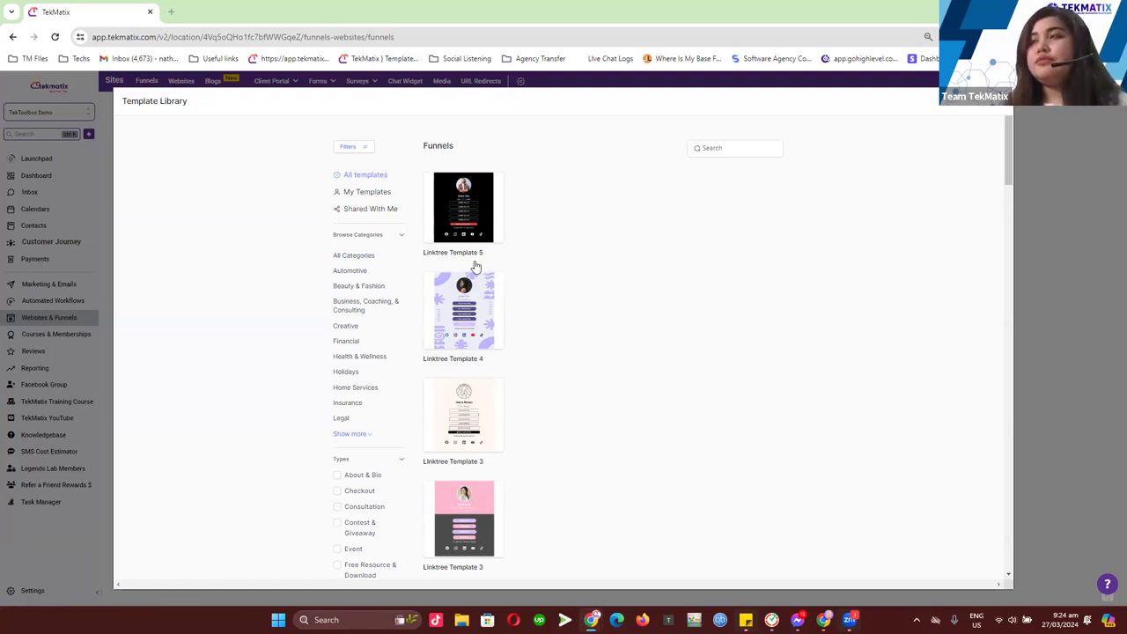
Browse the Linktree funnel templates and preview the full page of the Amery Beauty design, Linktree Template 3
scroll(471, 299, "down", 5)
scroll(407, 435, "up", 4)
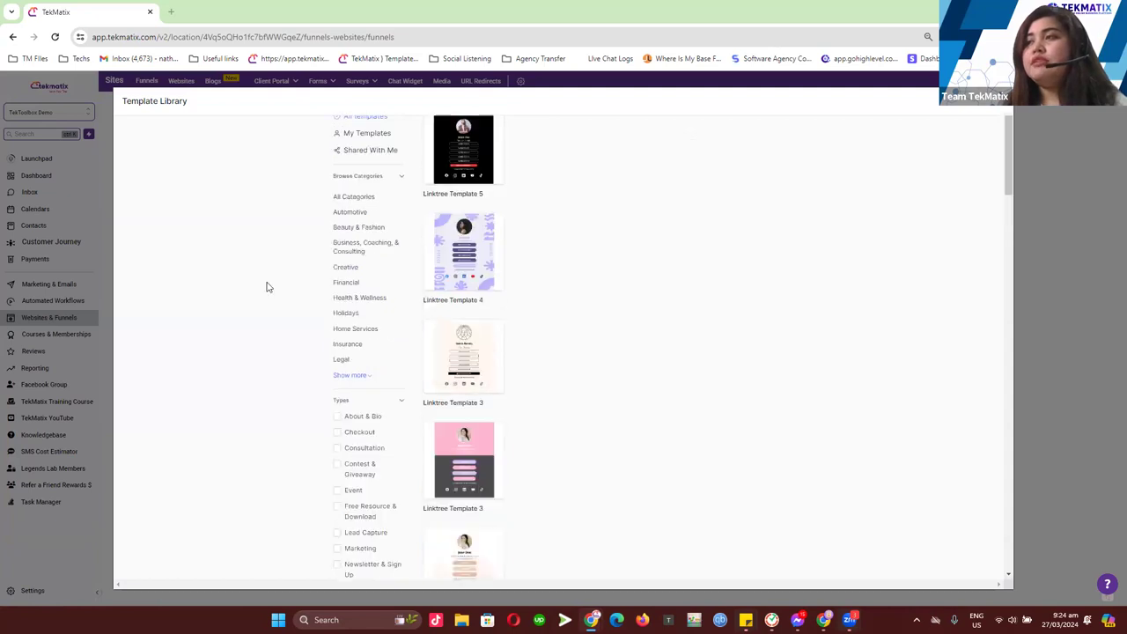
mouse_move(487, 345)
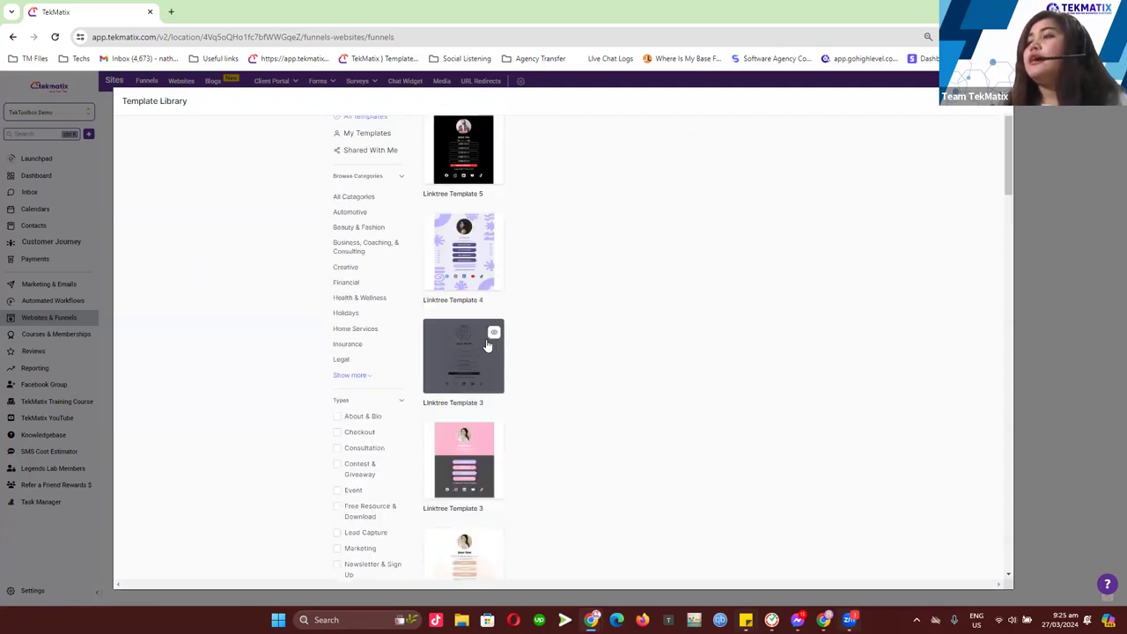
left_click(493, 335)
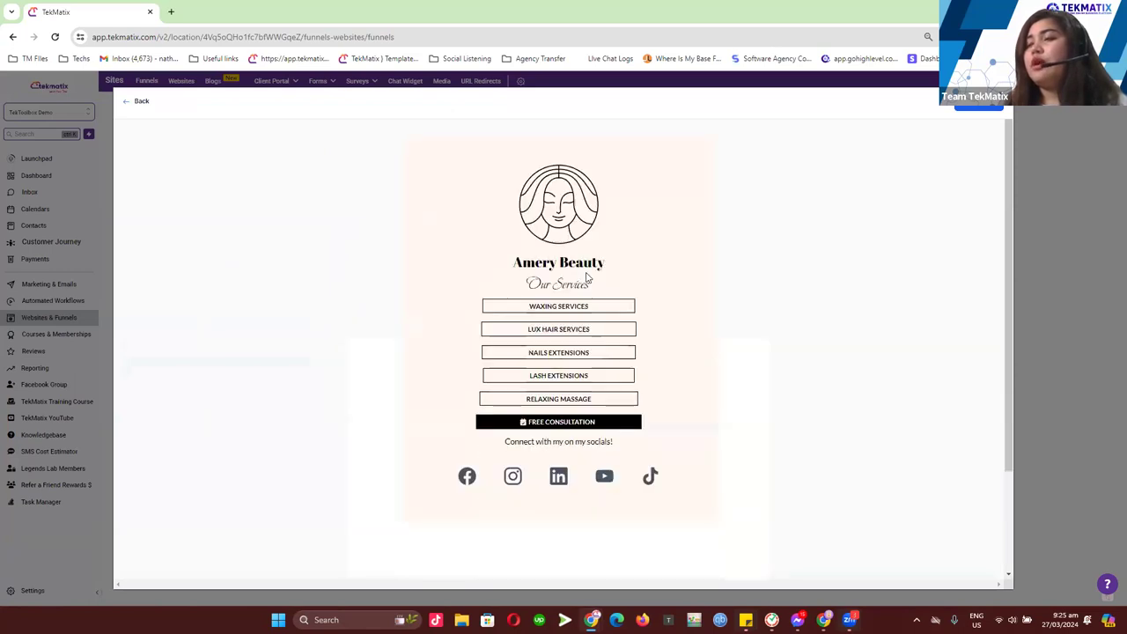
scroll(591, 308, "down", 2)
scroll(598, 339, "up", 2)
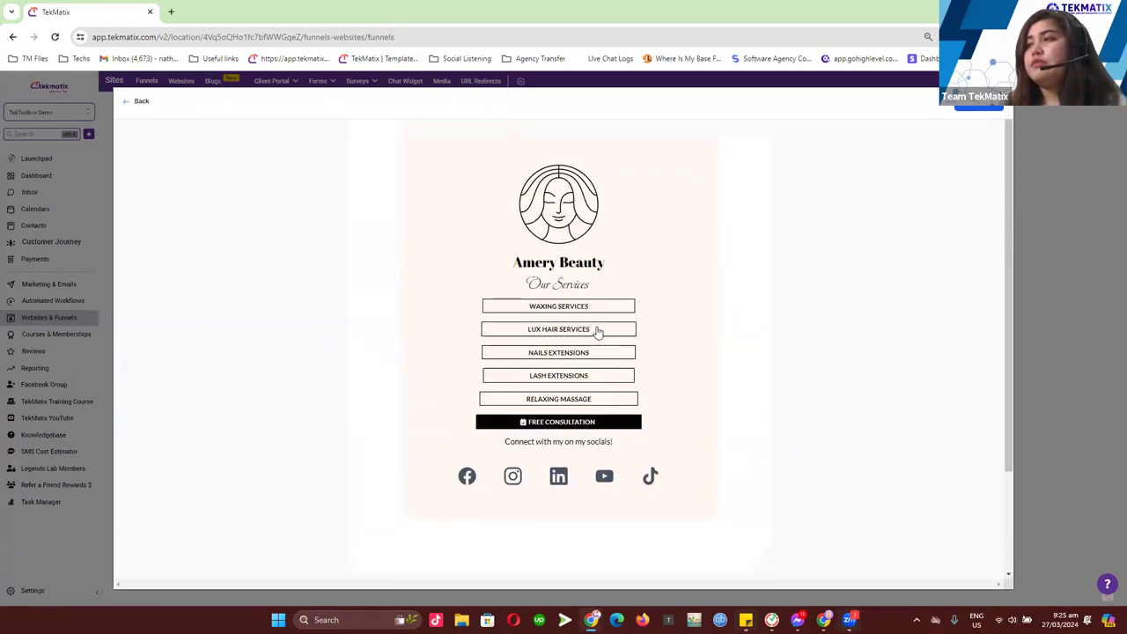
Load the Linktree Template 4 funnel, check its Stats and Steps views, and reload the page
left_click(961, 110)
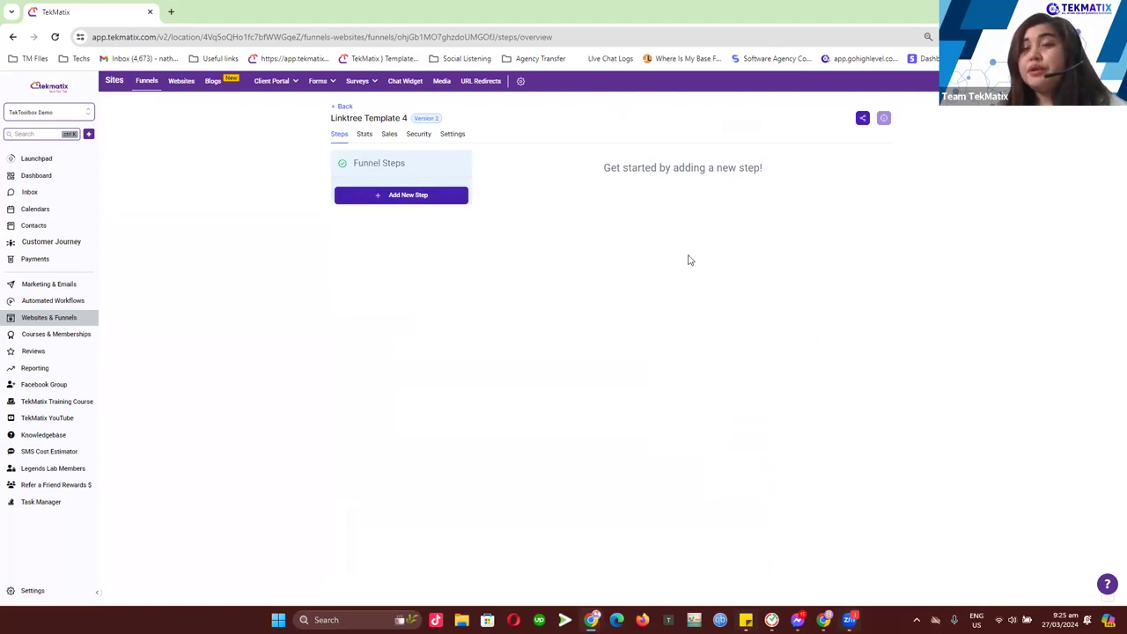
left_click(55, 36)
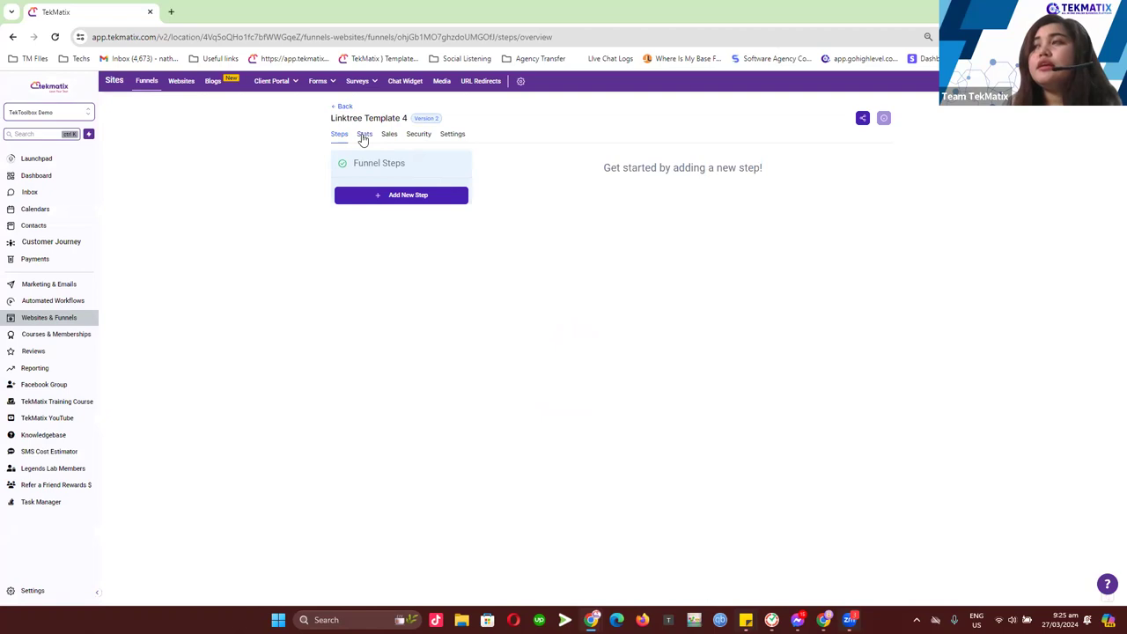
left_click(363, 136)
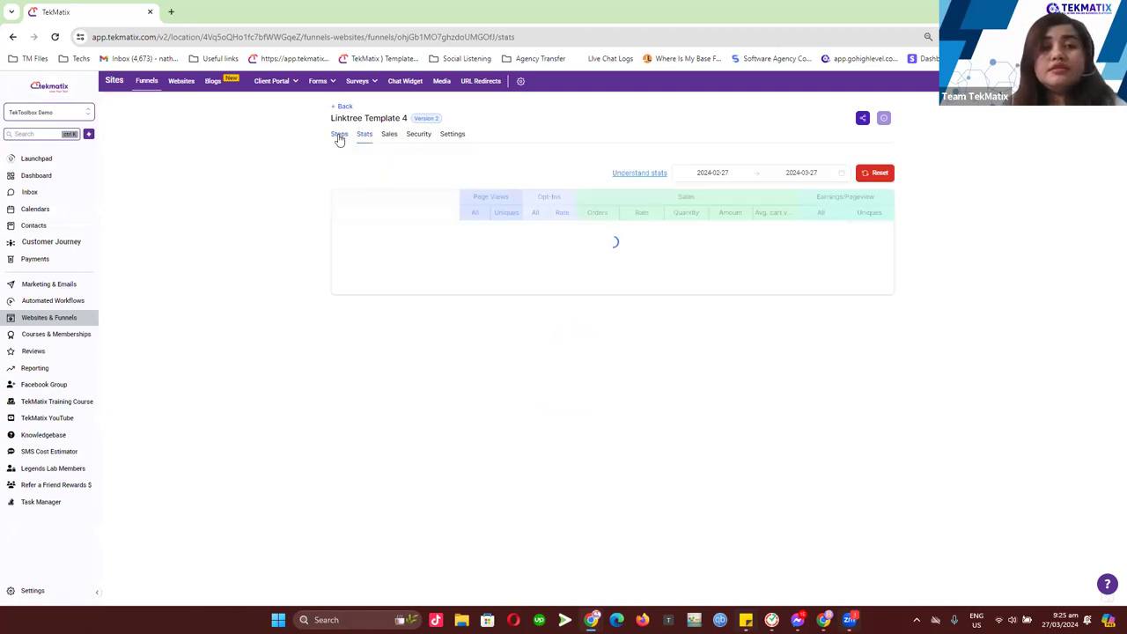
left_click(339, 136)
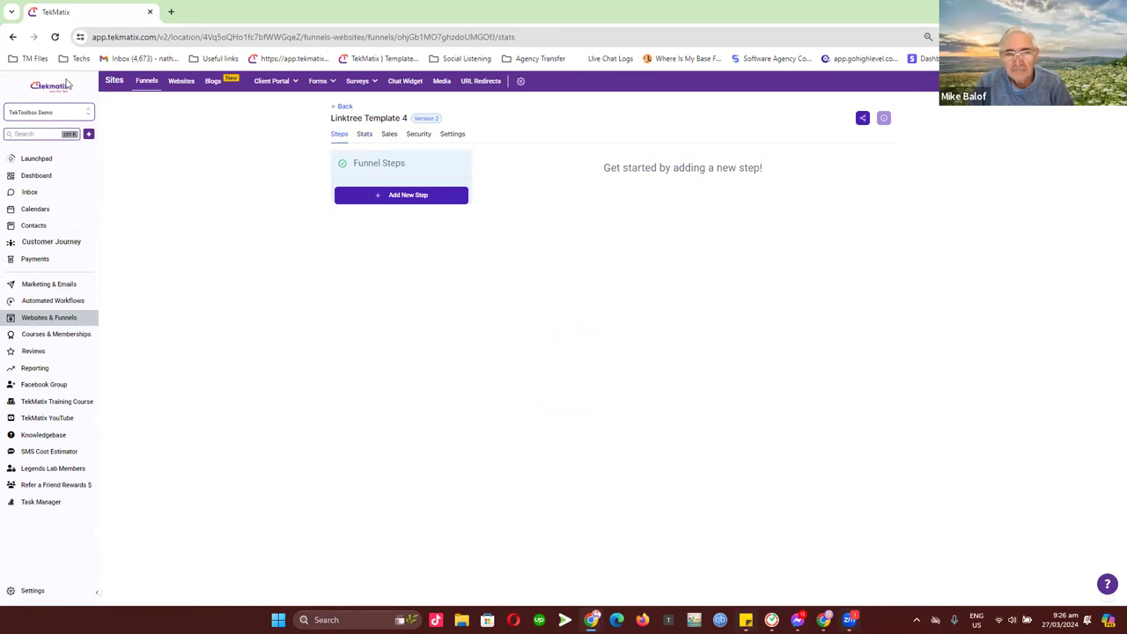
left_click(55, 37)
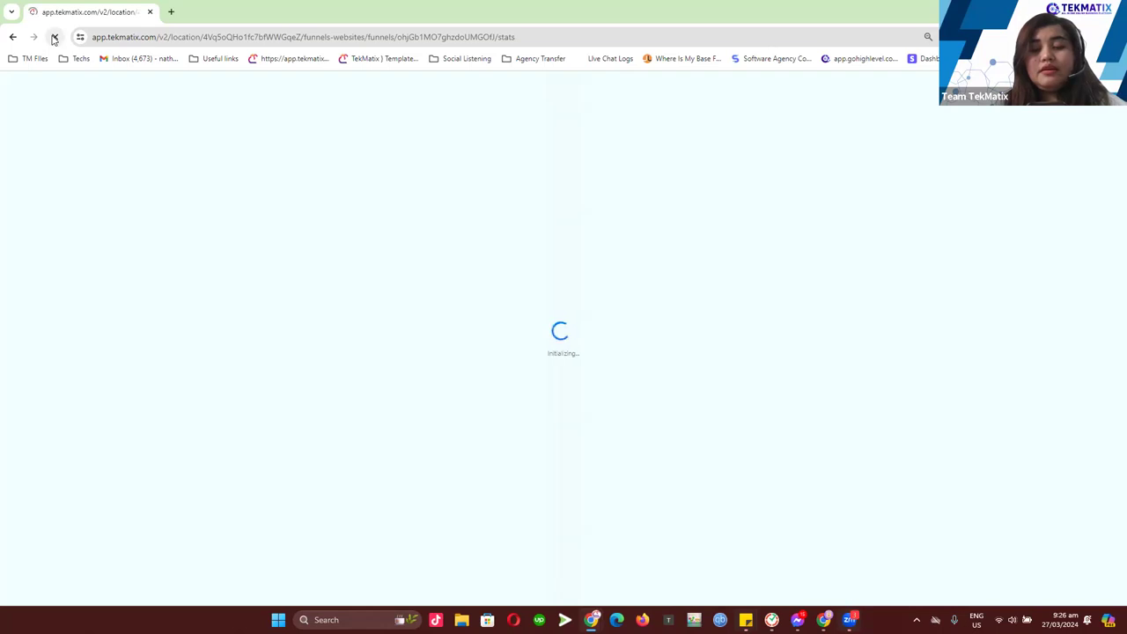
left_click(52, 39)
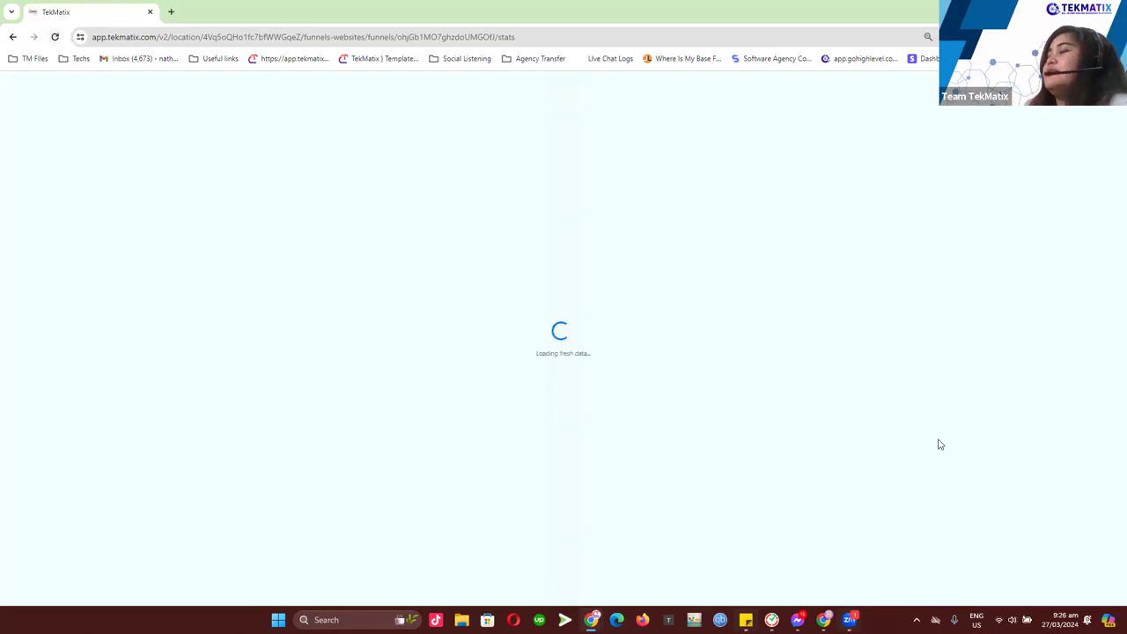
Open the computer's Wi-Fi network list and choose the SKYbroadband3386 network to connect to
left_click(1003, 620)
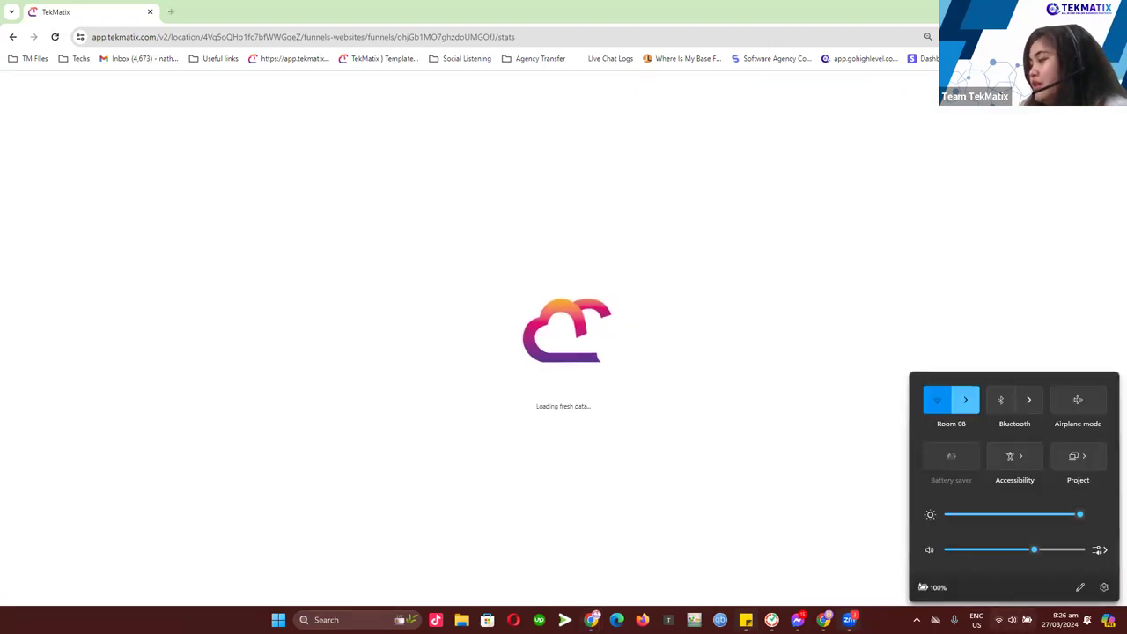
left_click(966, 398)
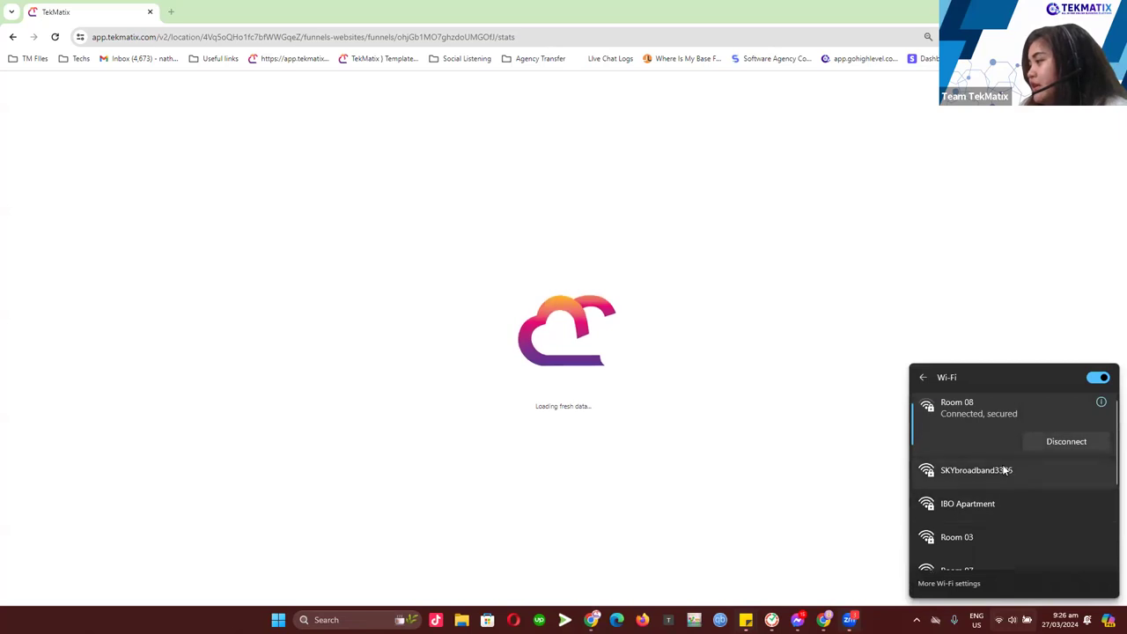
left_click(1002, 469)
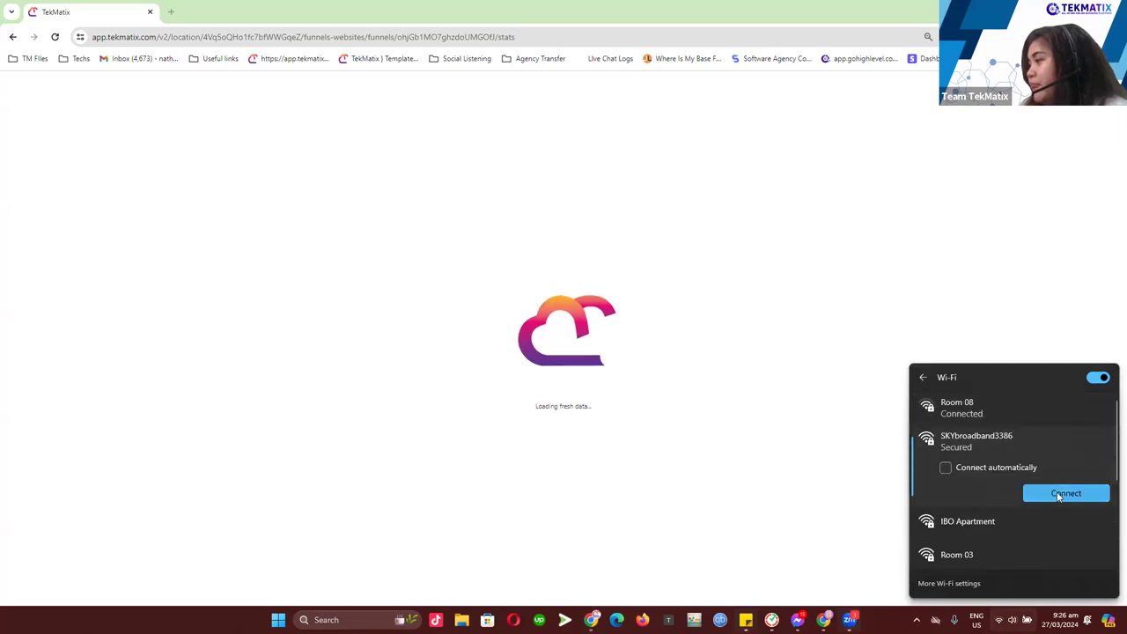
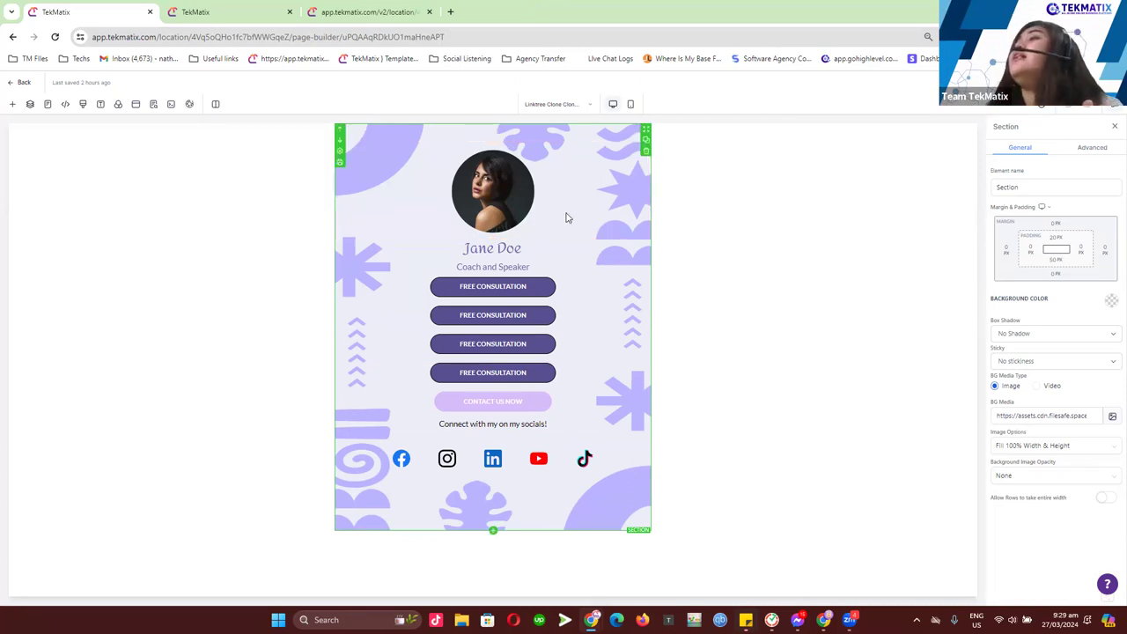
Open the media library for the Linktree page's profile image, view the available files, and return without choosing one
left_click(514, 191)
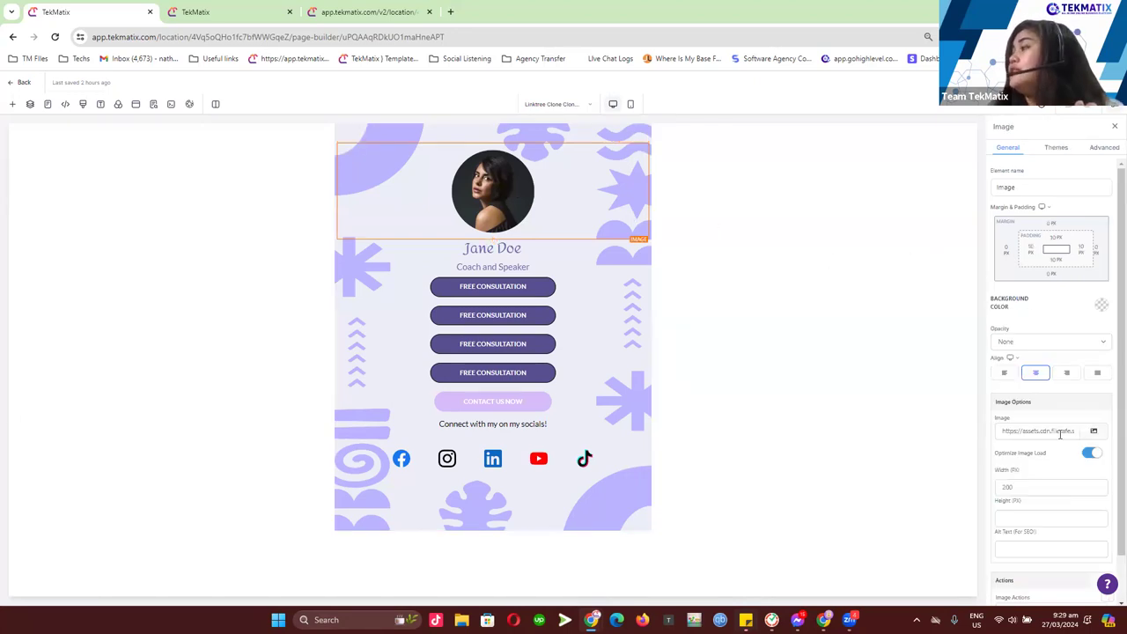
left_click(1093, 437)
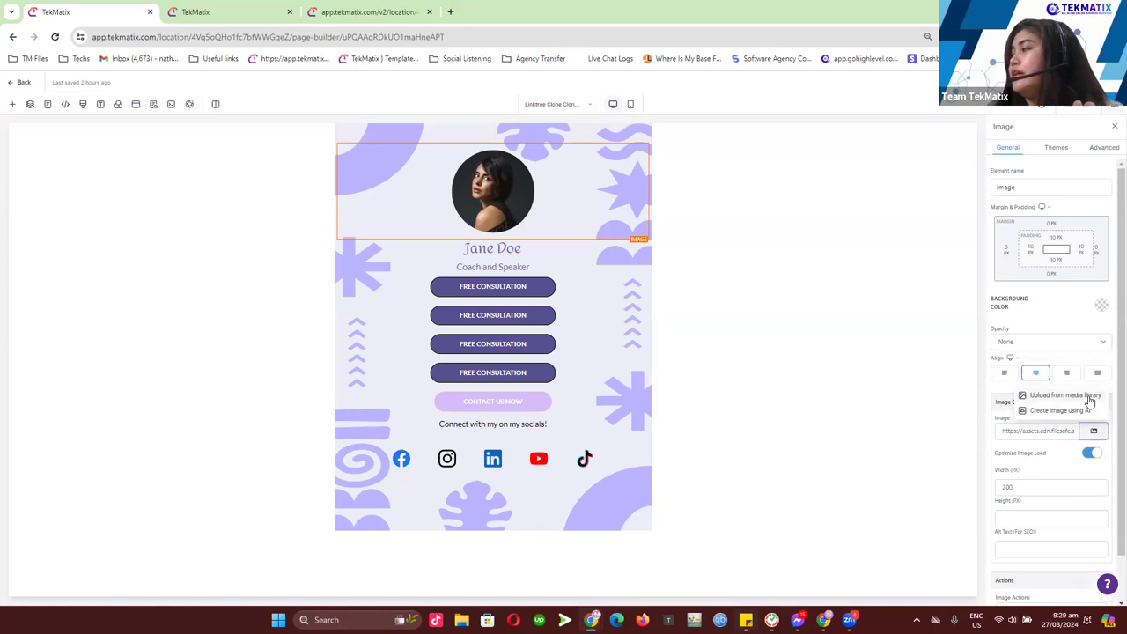
left_click(1089, 398)
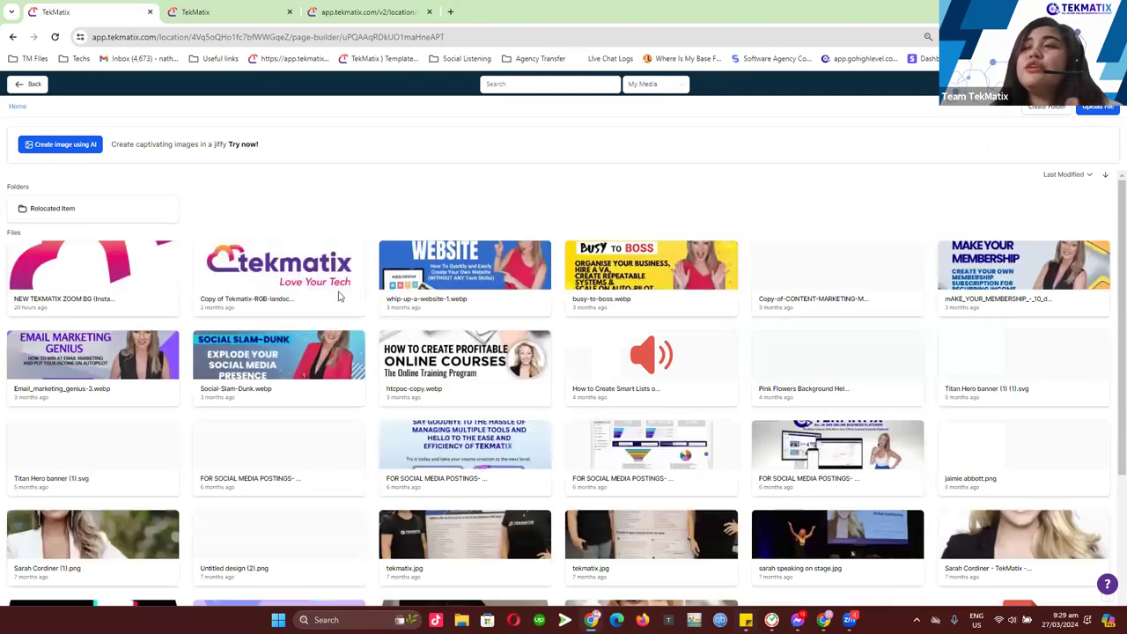
left_click(37, 85)
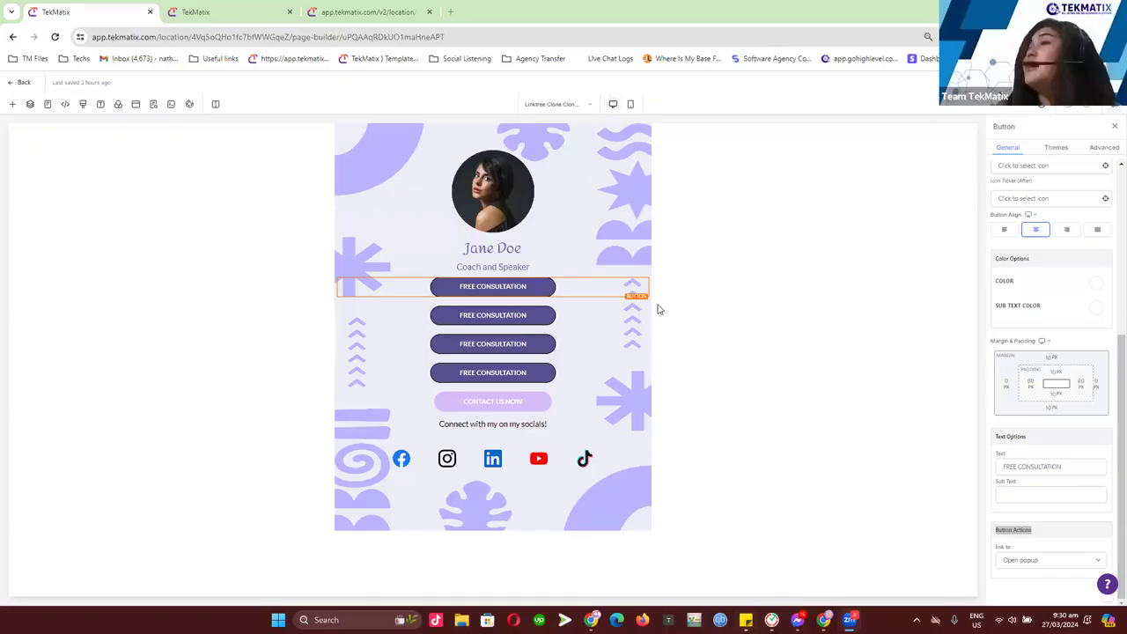
Examine the settings of the first FREE CONSULTATION button, including its text options and button actions
mouse_move(626, 281)
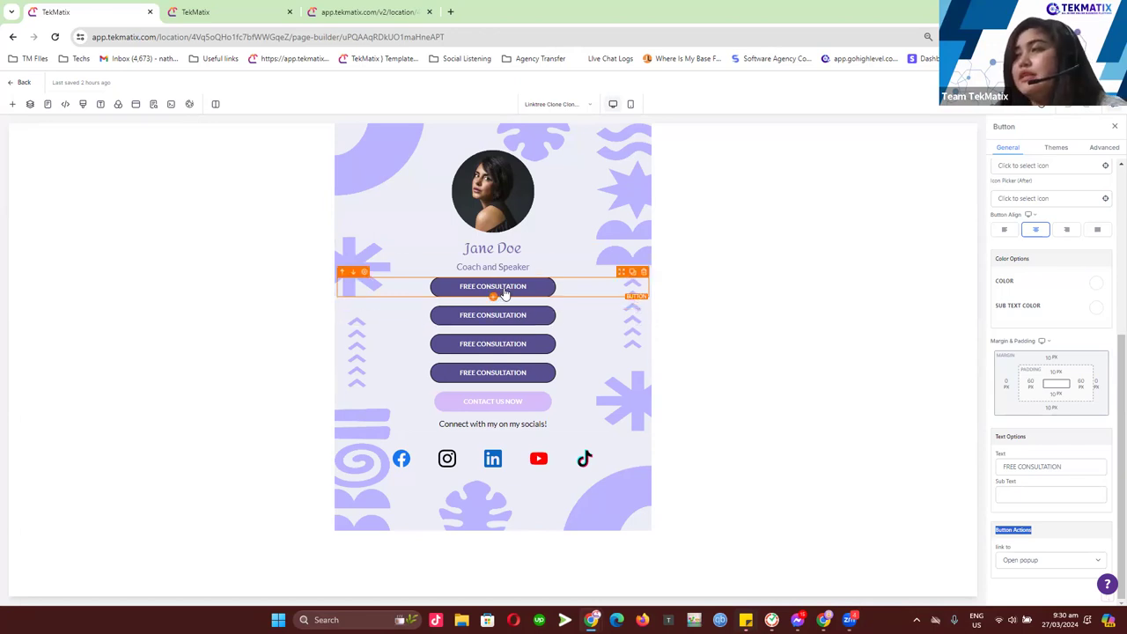
scroll(1059, 382, "up", 2)
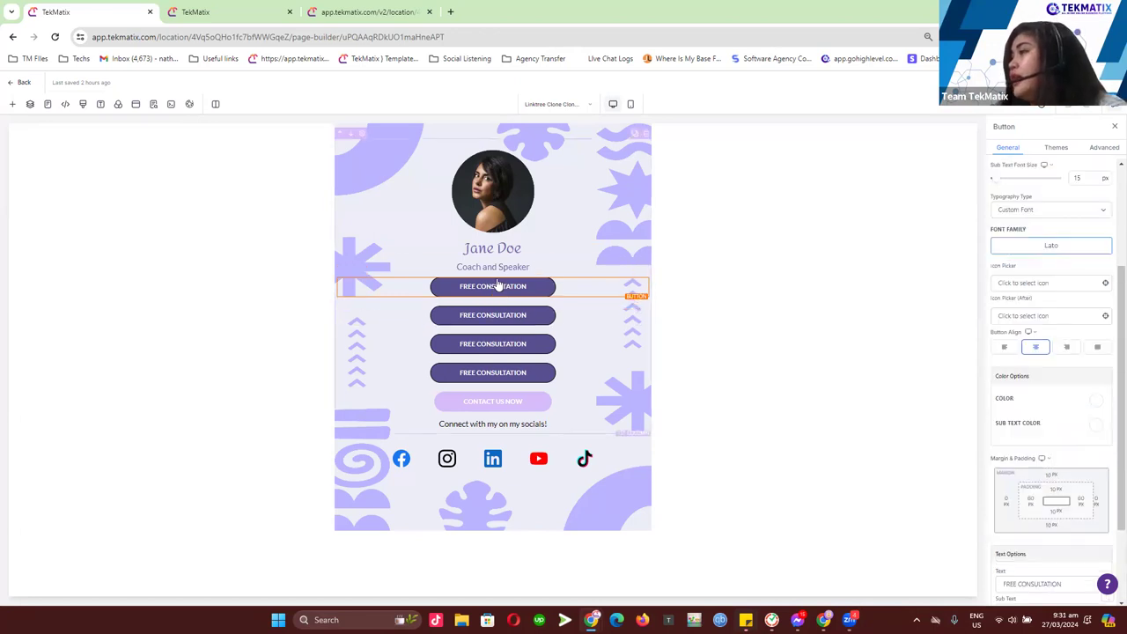
scroll(1021, 423, "down", 2)
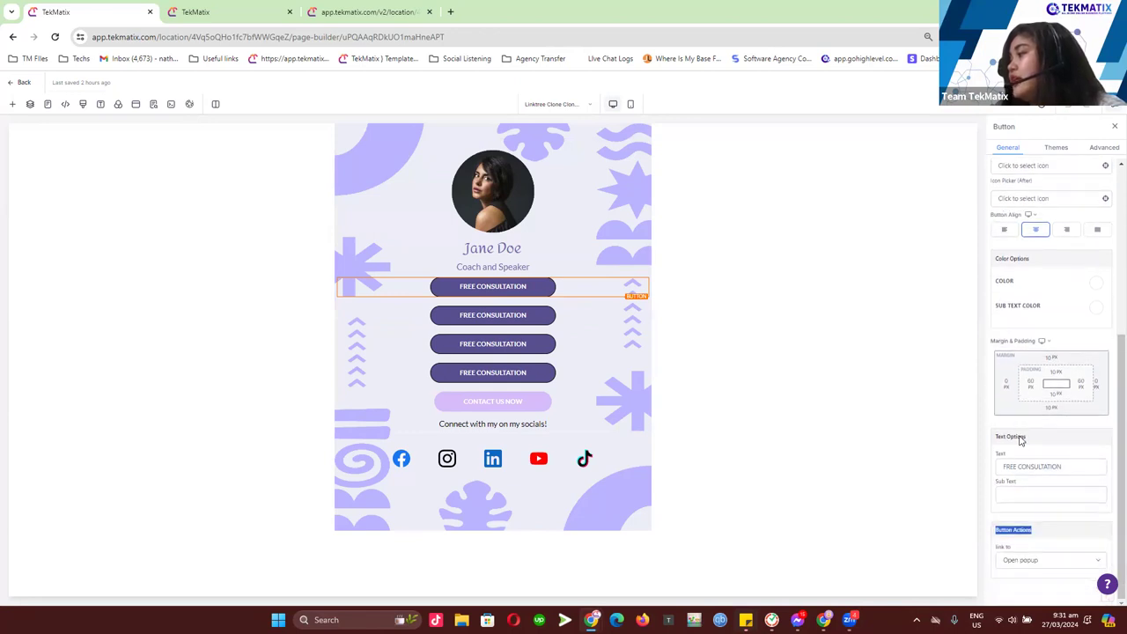
Change the first FREE CONSULTATION button's text to CHECKOUT MY NEW BLOG
left_click_drag(1031, 440, 999, 443)
left_click(1034, 465)
left_click_drag(1076, 468, 1006, 468)
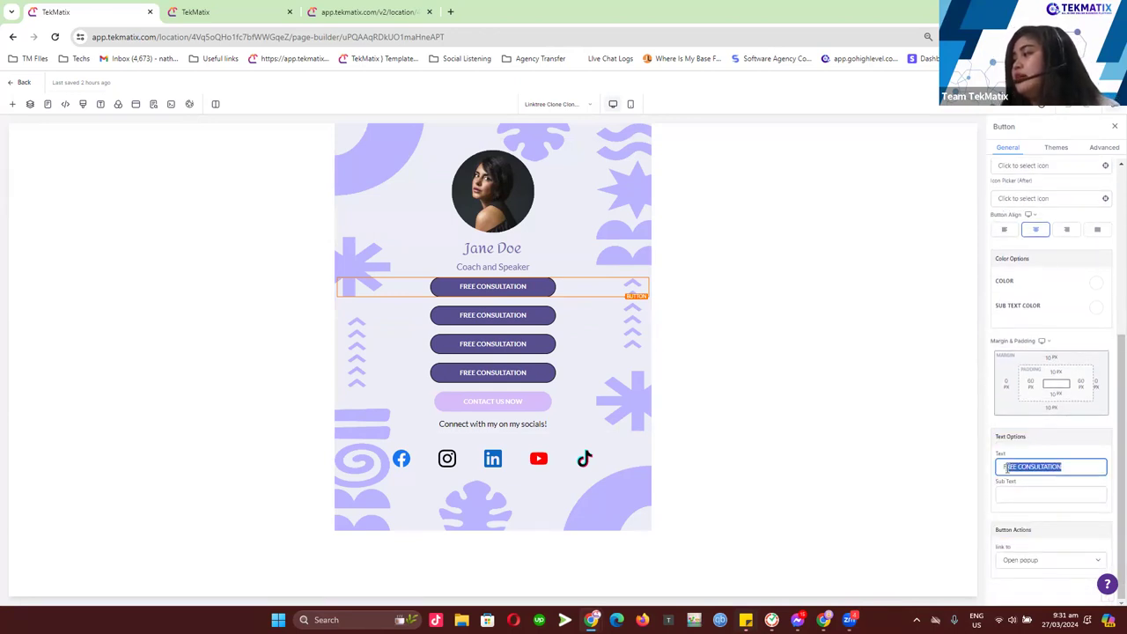
type("CHEC")
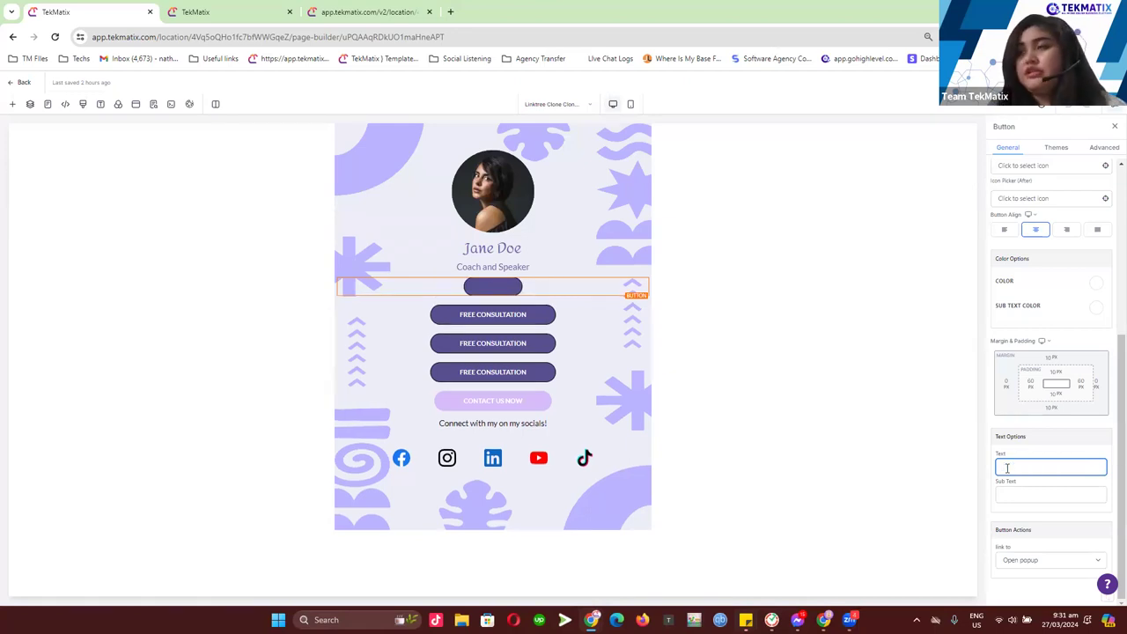
type("KOUT MY NEW BLOG")
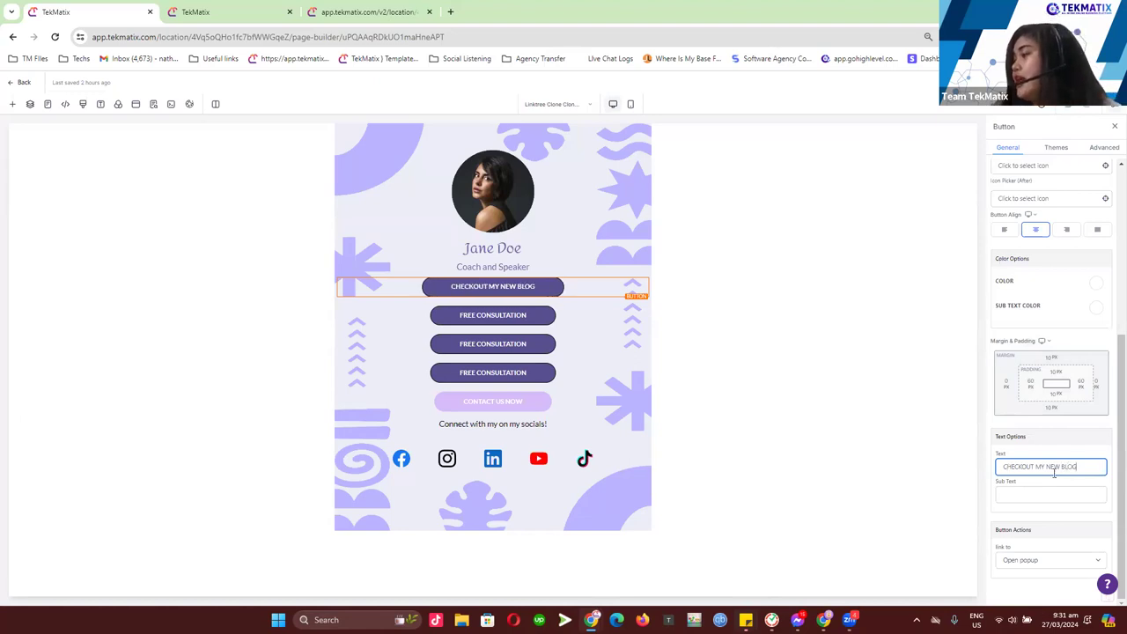
Set the CHECKOUT MY NEW BLOG button's action to link to a Website URL, leaving the address blank
left_click_drag(1038, 533, 994, 531)
left_click(1024, 563)
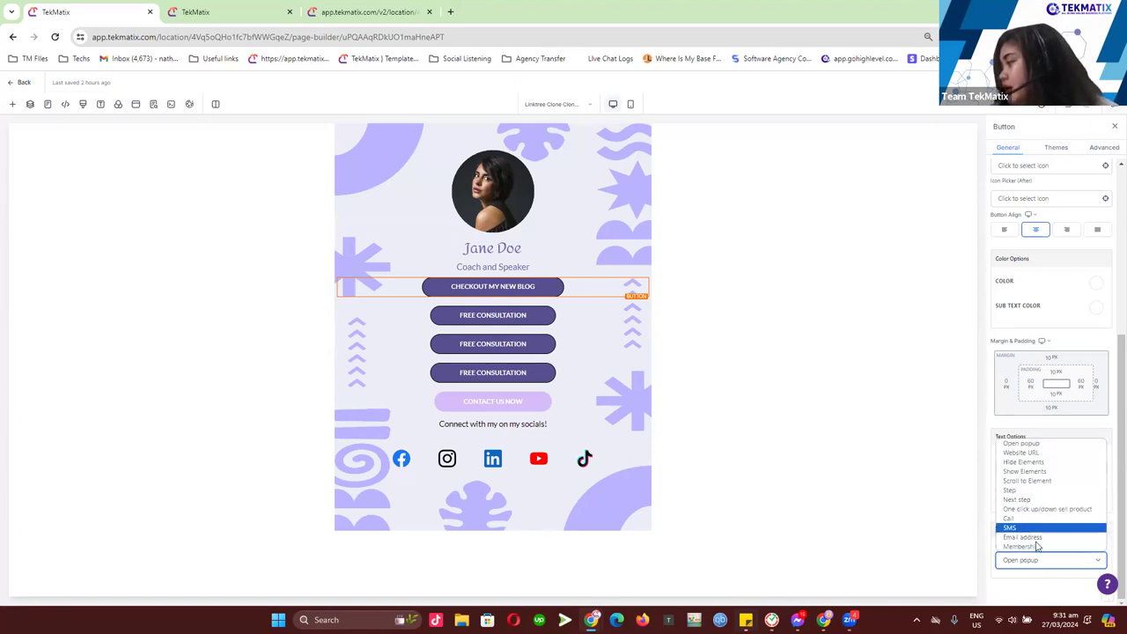
left_click(1021, 452)
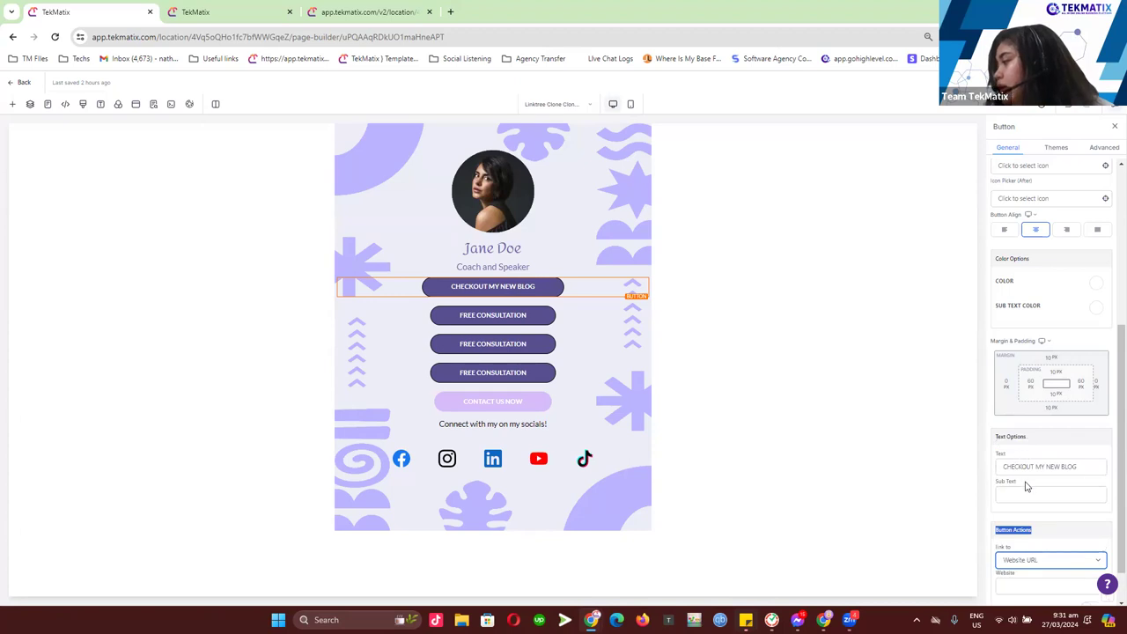
scroll(1026, 486, "down", 1)
left_click(1014, 539)
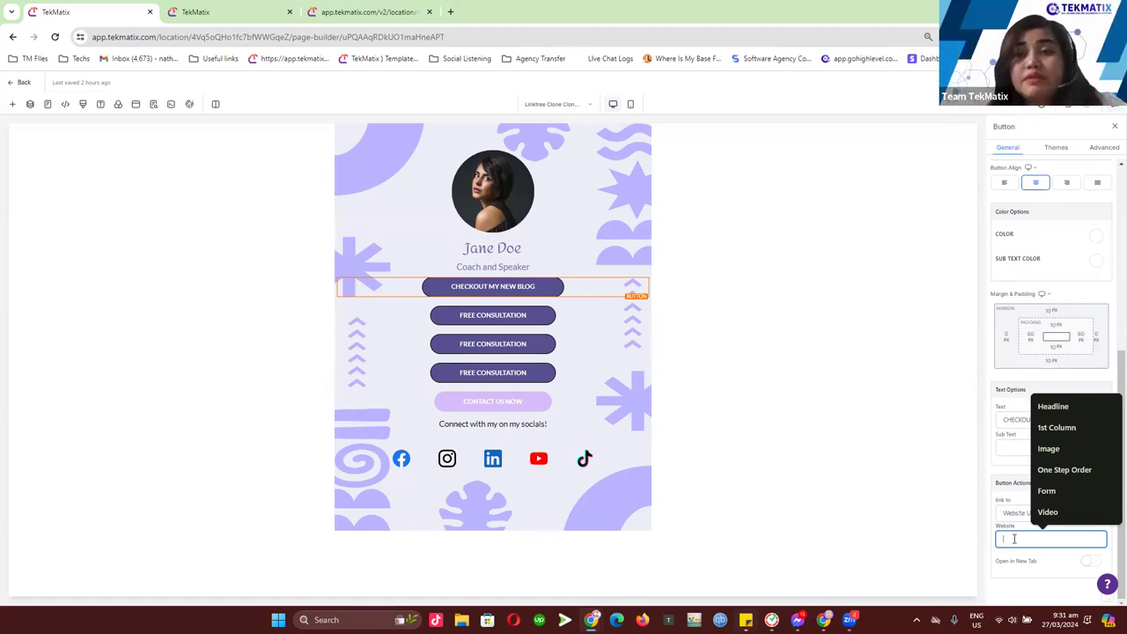
left_click(1082, 385)
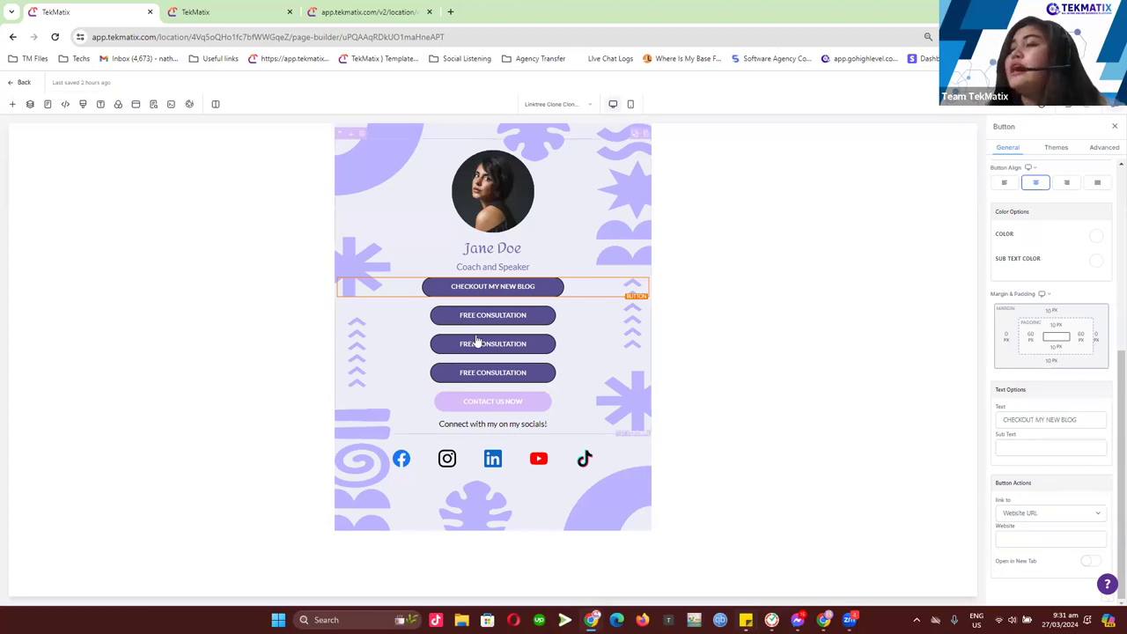
Try magenta, cream, lilac and lighter purple backgrounds on the second button, and return it to the dark purple of the other buttons
left_click(472, 319)
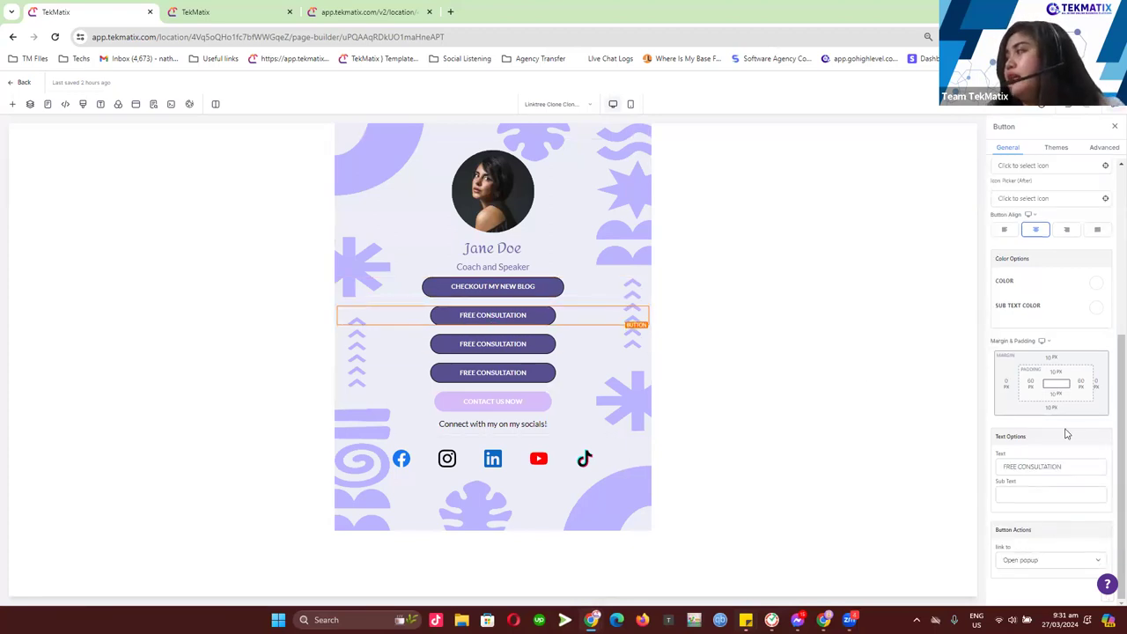
scroll(1065, 431, "up", 4)
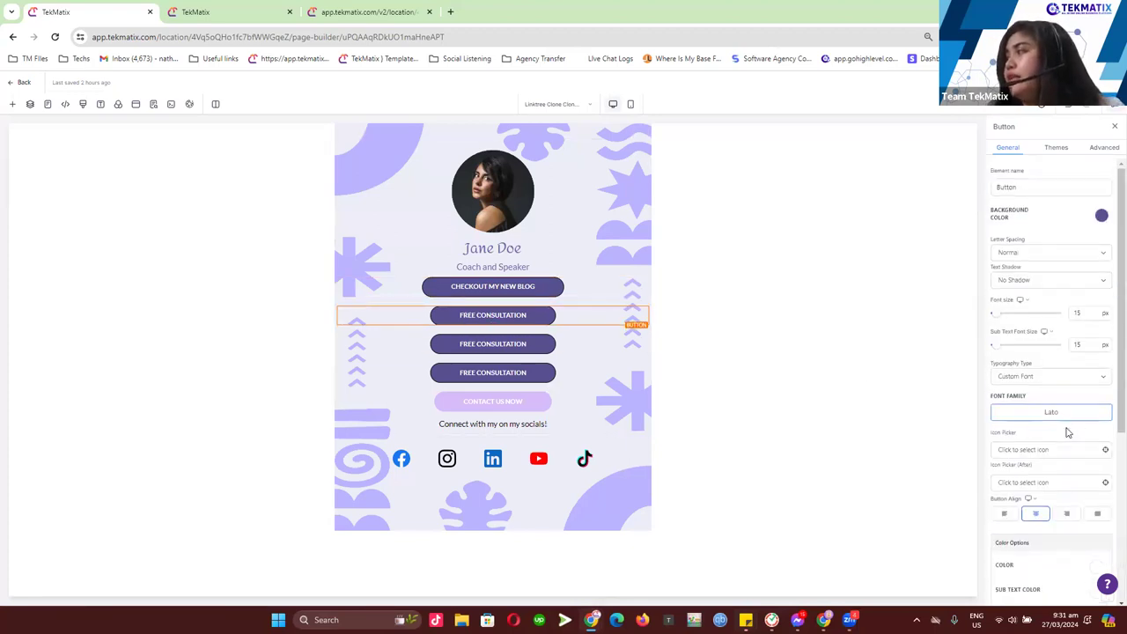
left_click(1101, 218)
left_click(1068, 276)
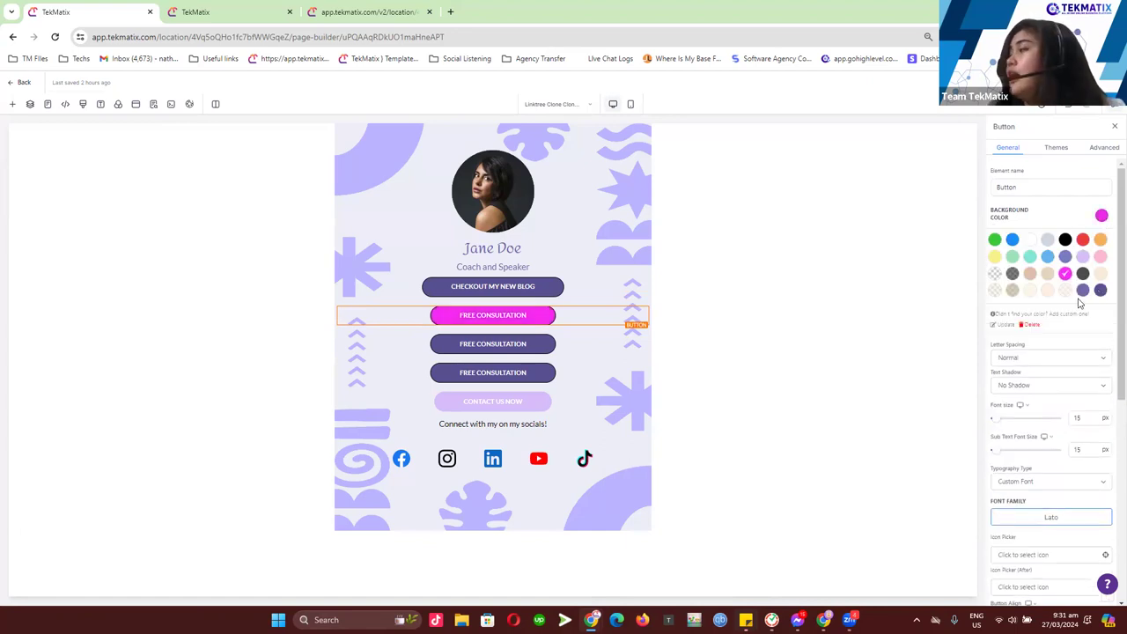
left_click(1081, 289)
left_click(1101, 271)
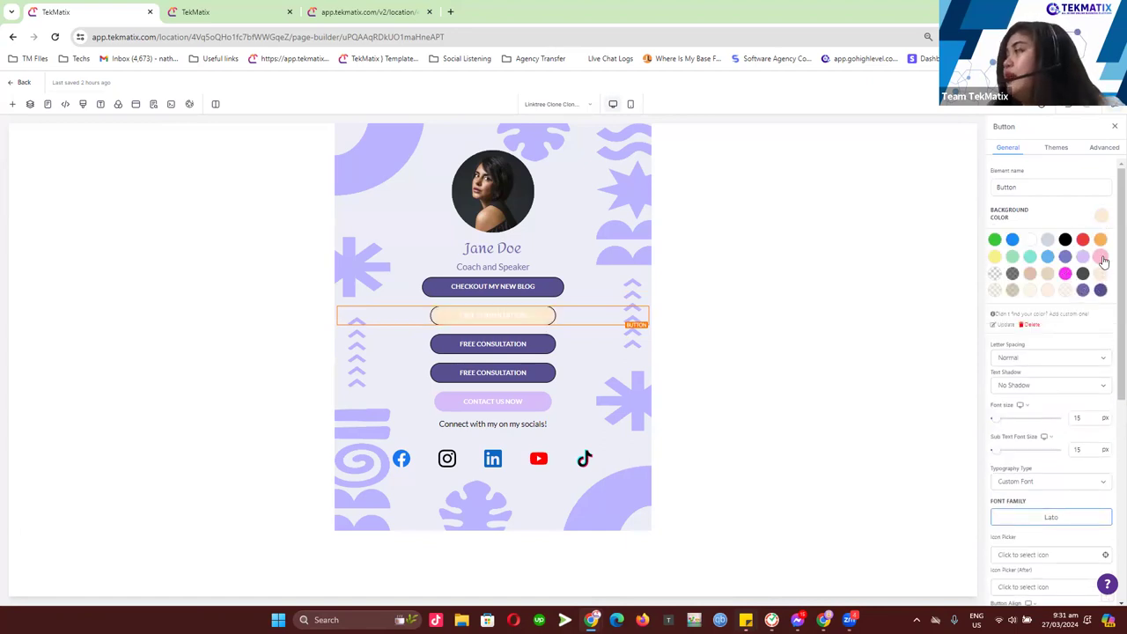
left_click(1083, 256)
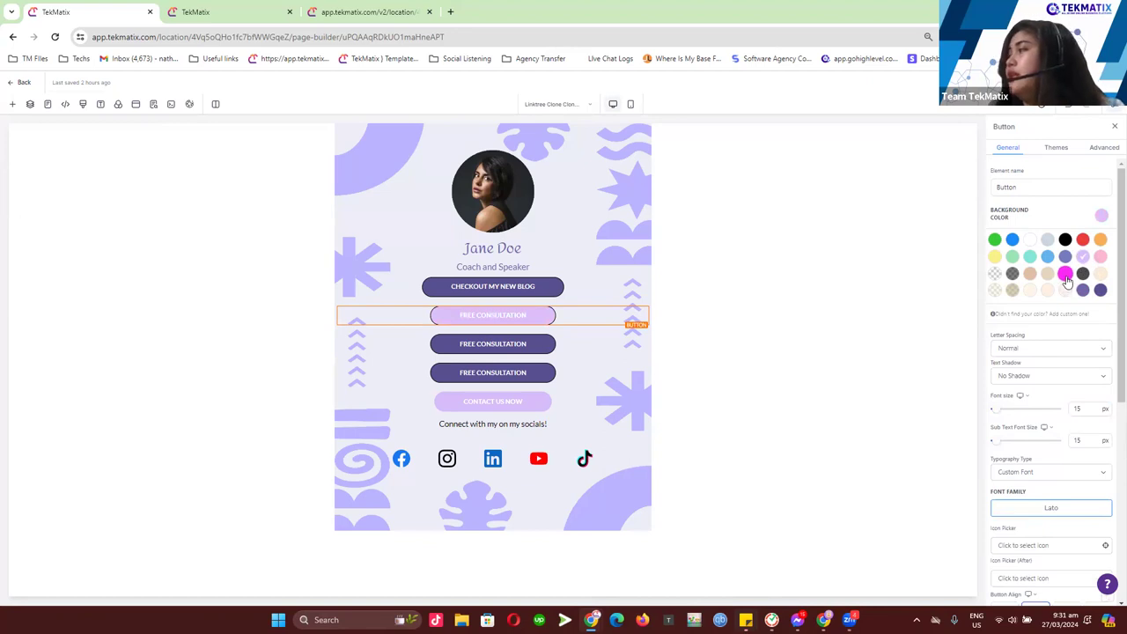
left_click(1065, 274)
left_click(1082, 289)
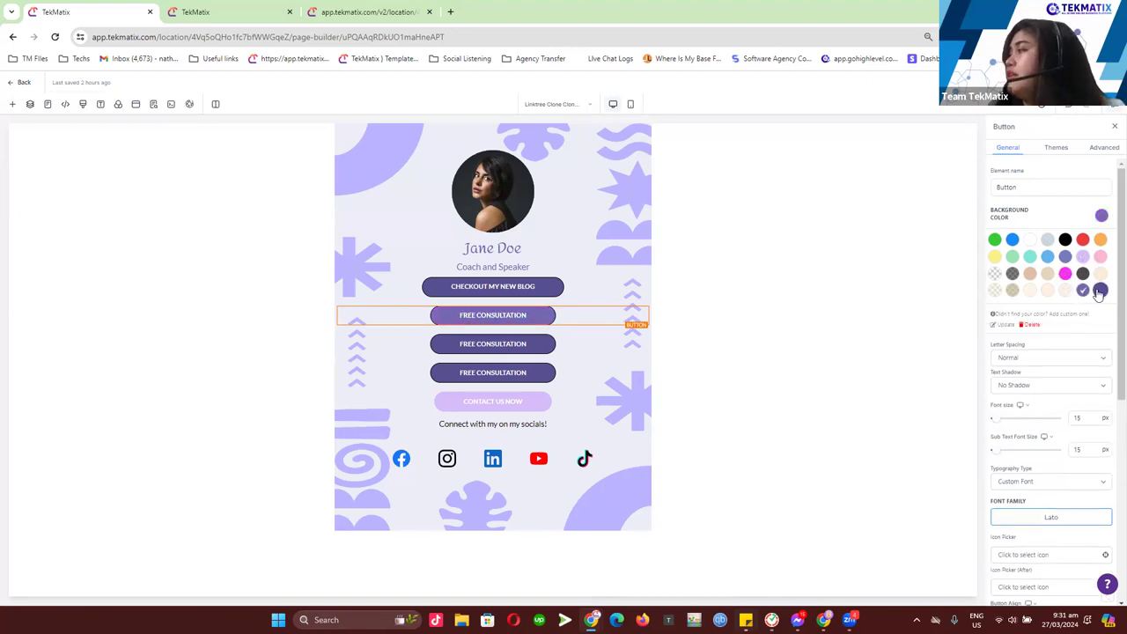
left_click(1099, 290)
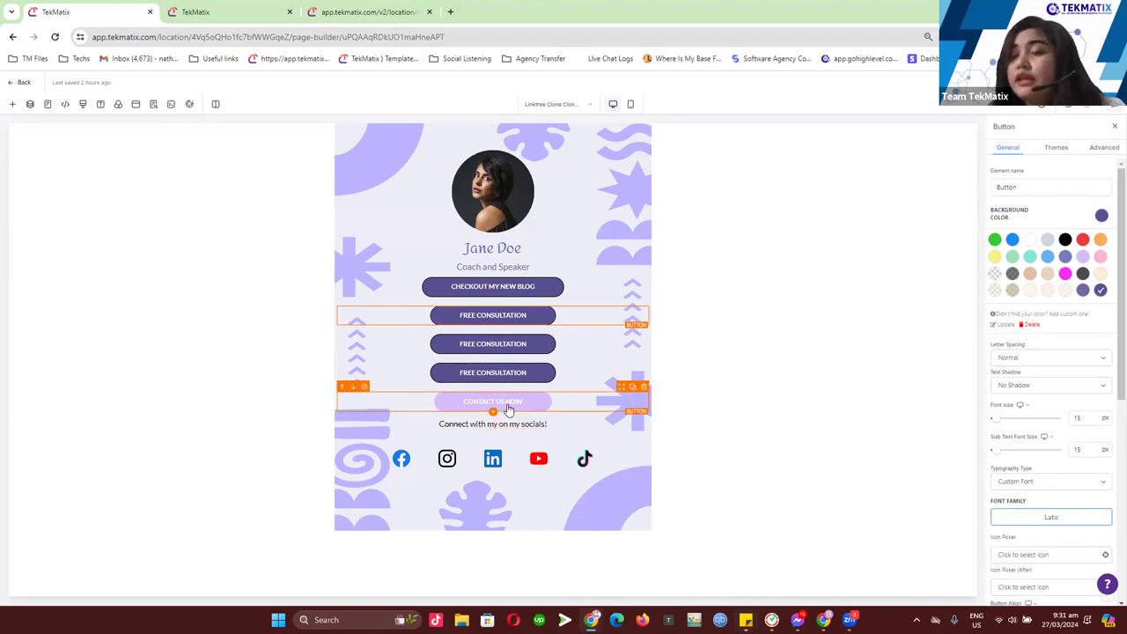
Try the available themes on the Facebook social icon, and return it to the coloured round icon theme
left_click(407, 469)
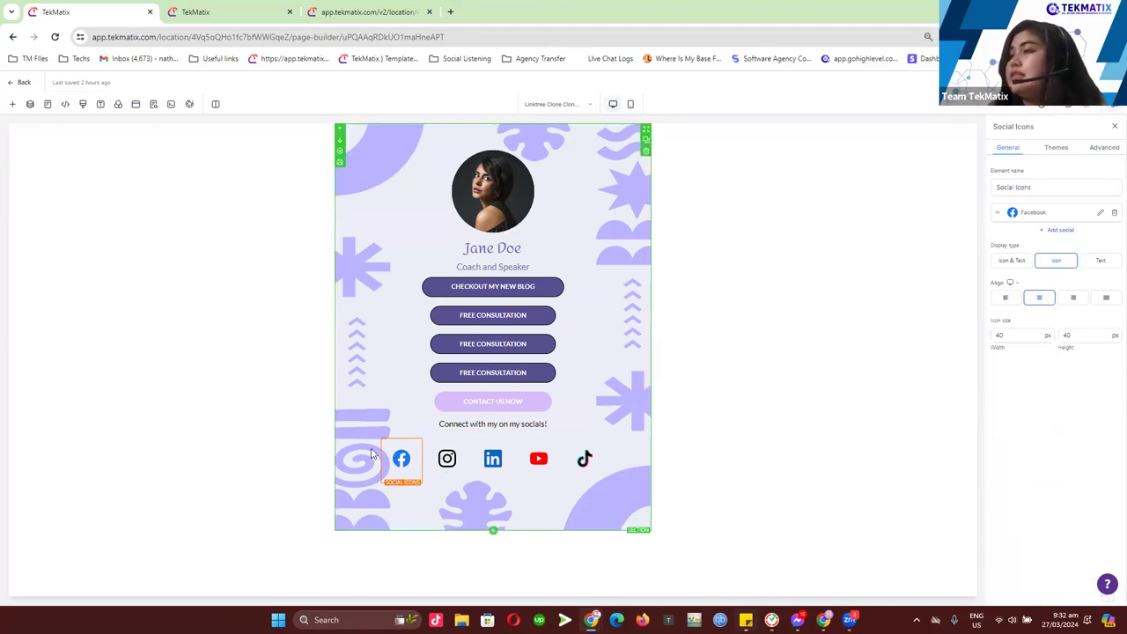
left_click(1062, 149)
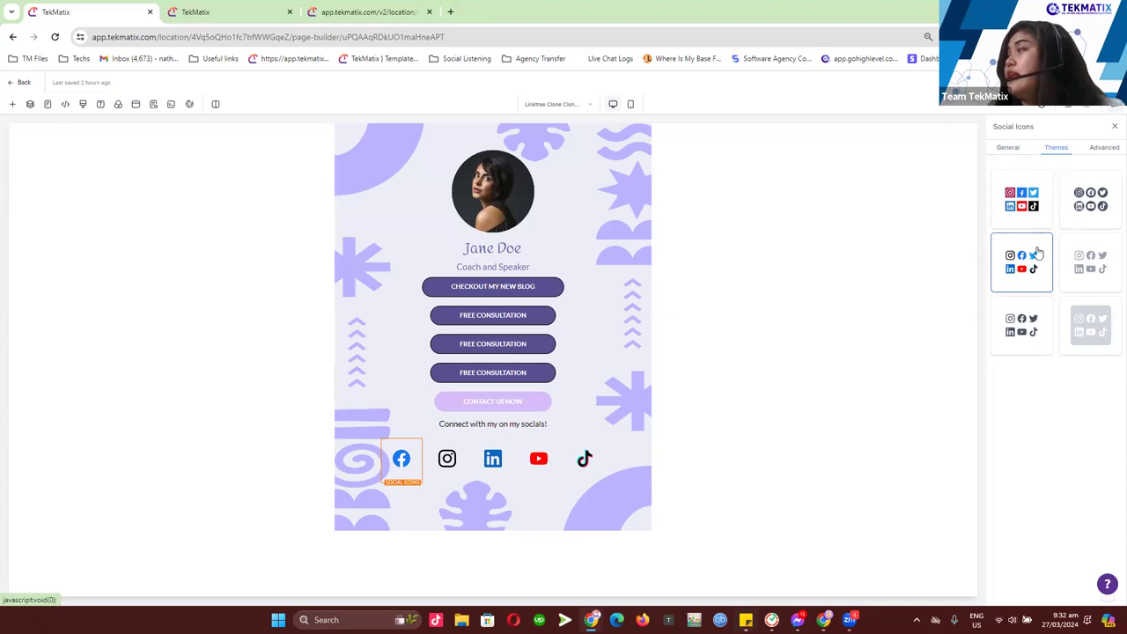
left_click(1027, 213)
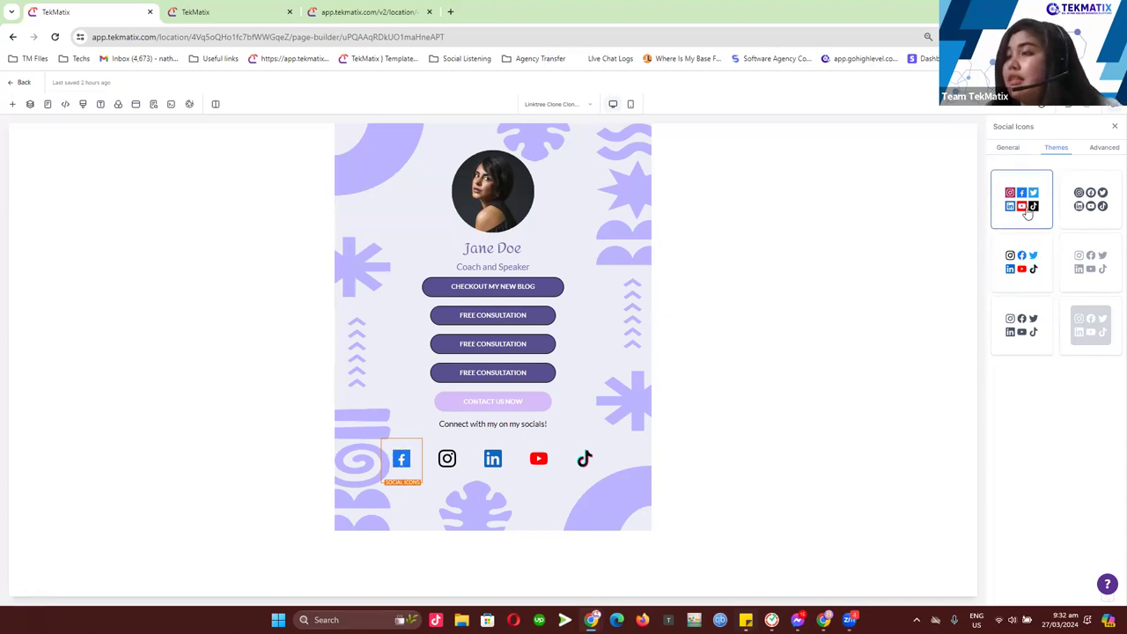
left_click(1092, 211)
left_click(1084, 271)
left_click(1088, 333)
left_click(1017, 336)
left_click(1035, 268)
left_click(1082, 322)
left_click(1017, 333)
left_click(1022, 268)
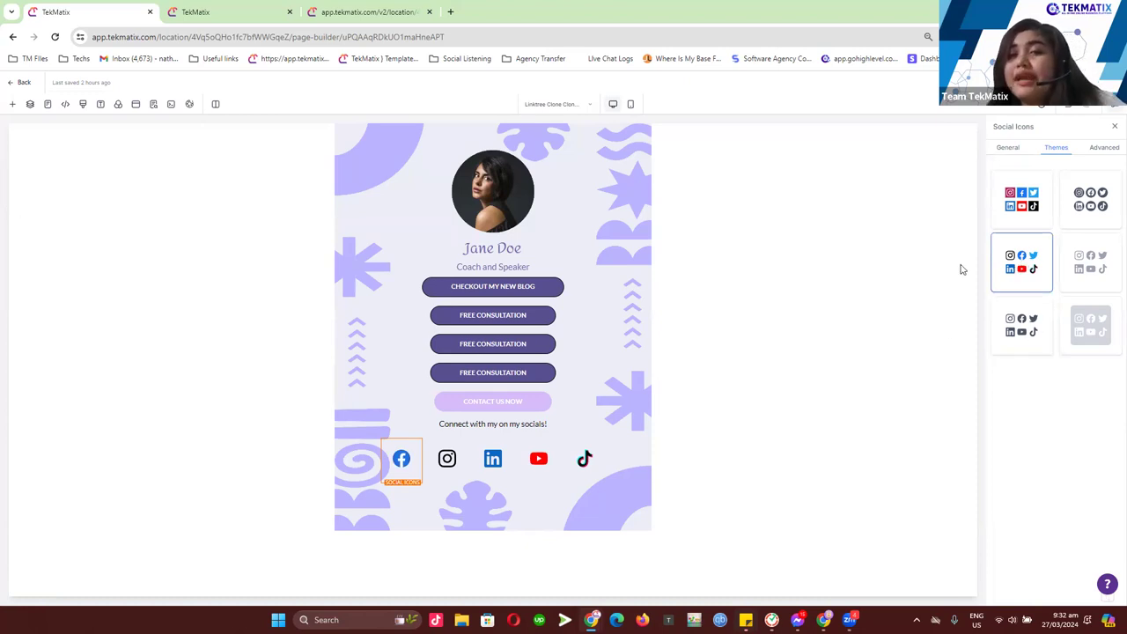
Inspect the Facebook icon's link settings and close the dialog without changing the address
left_click(1012, 154)
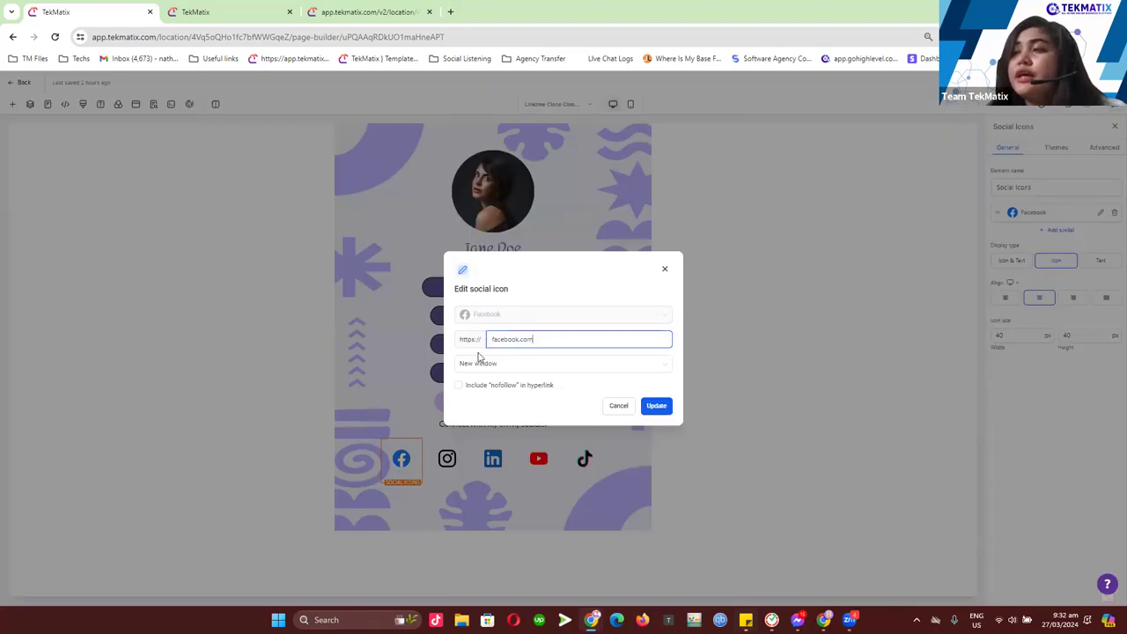
left_click_drag(537, 338, 478, 344)
left_click(537, 338)
left_click_drag(568, 342, 478, 340)
left_click(664, 269)
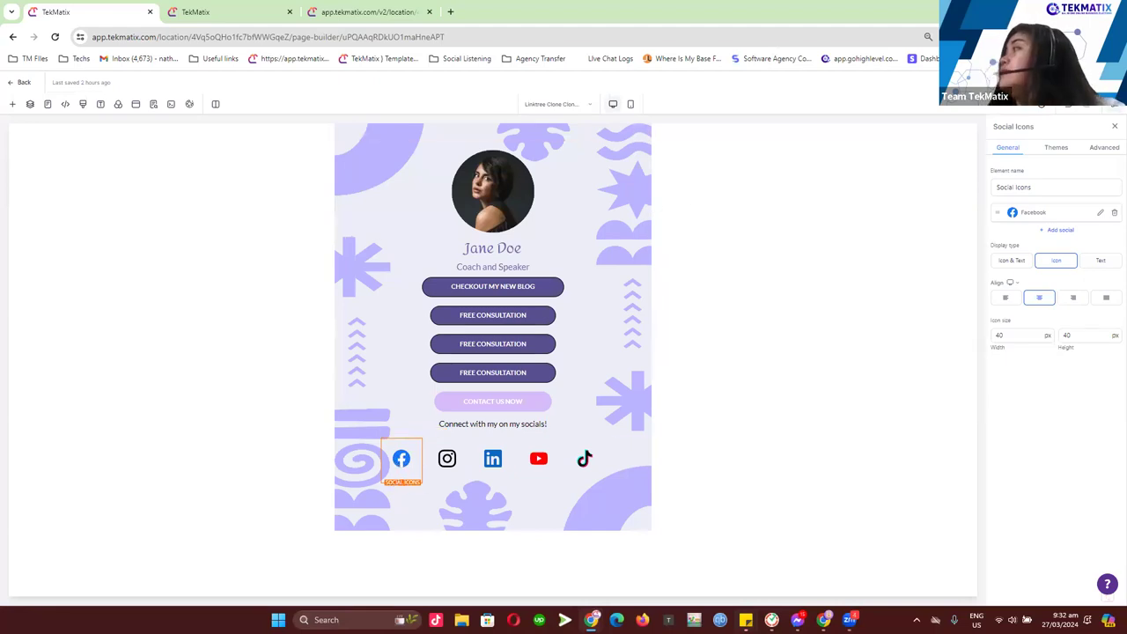
View the page's SEO meta data settings and close them without changes
left_click(153, 104)
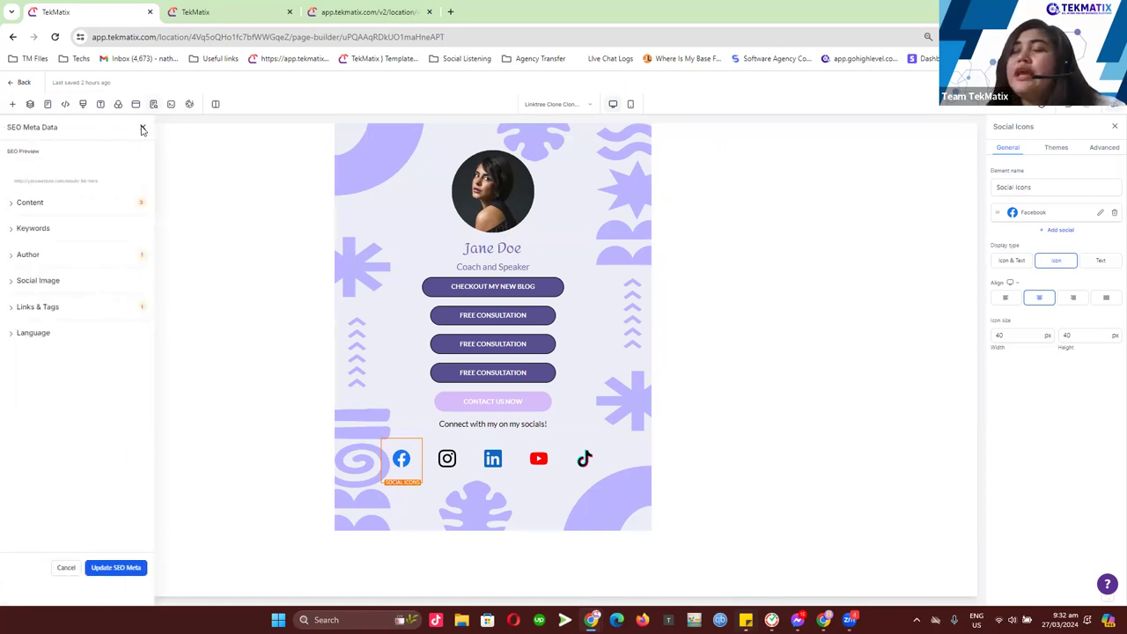
left_click(144, 130)
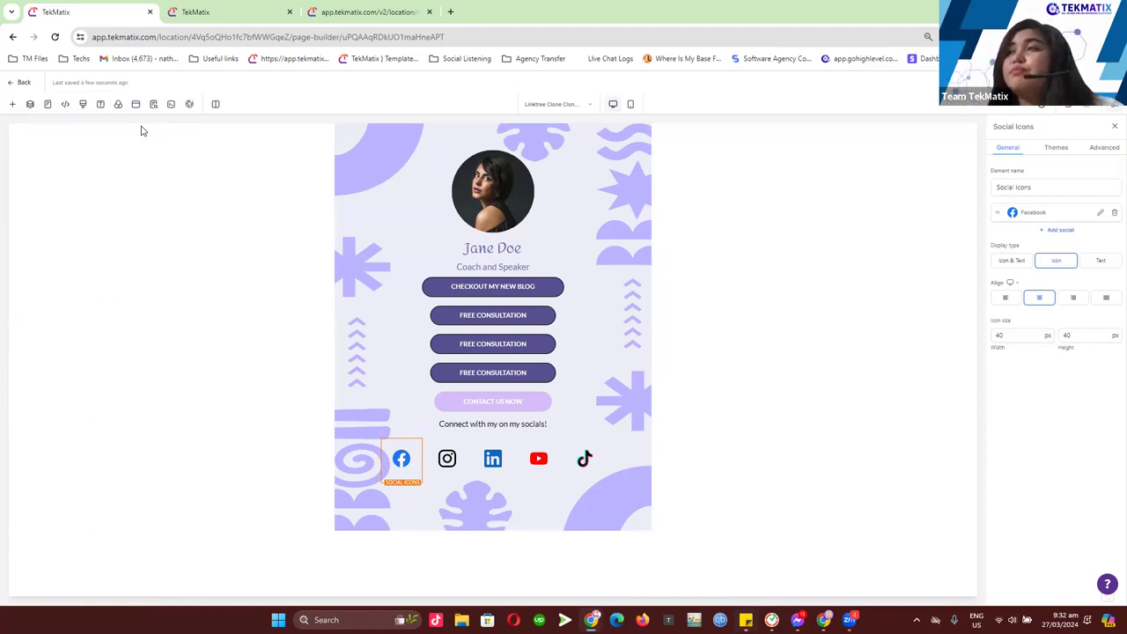
Compare the page's desktop and mobile layouts, leaving the builder in mobile mode with the Social Icons settings closed
left_click(630, 106)
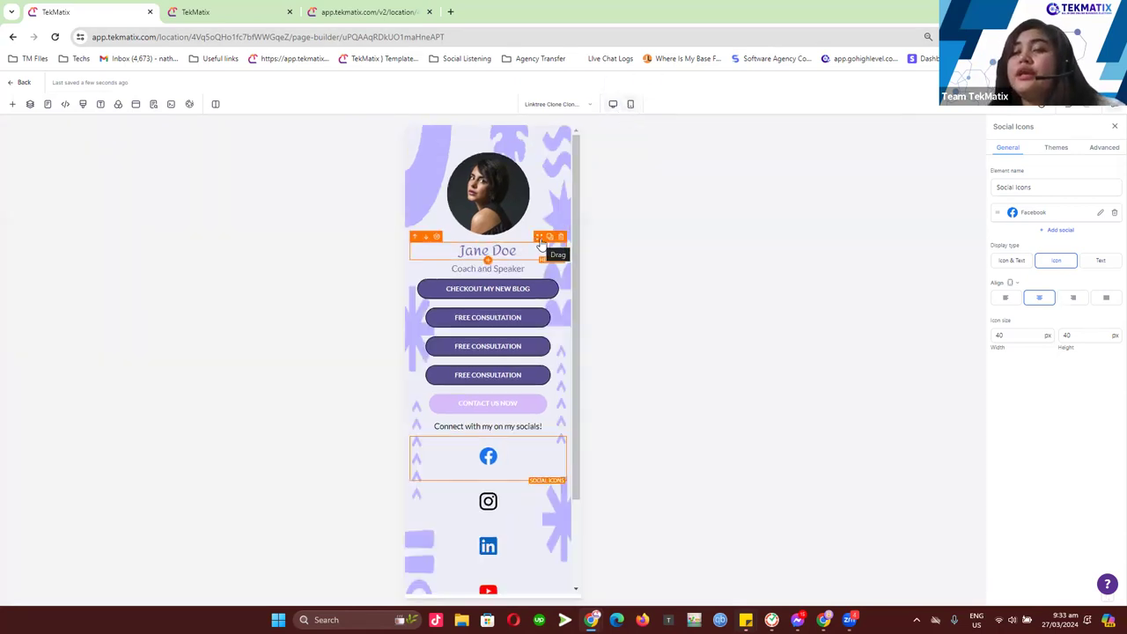
scroll(541, 243, "down", 3)
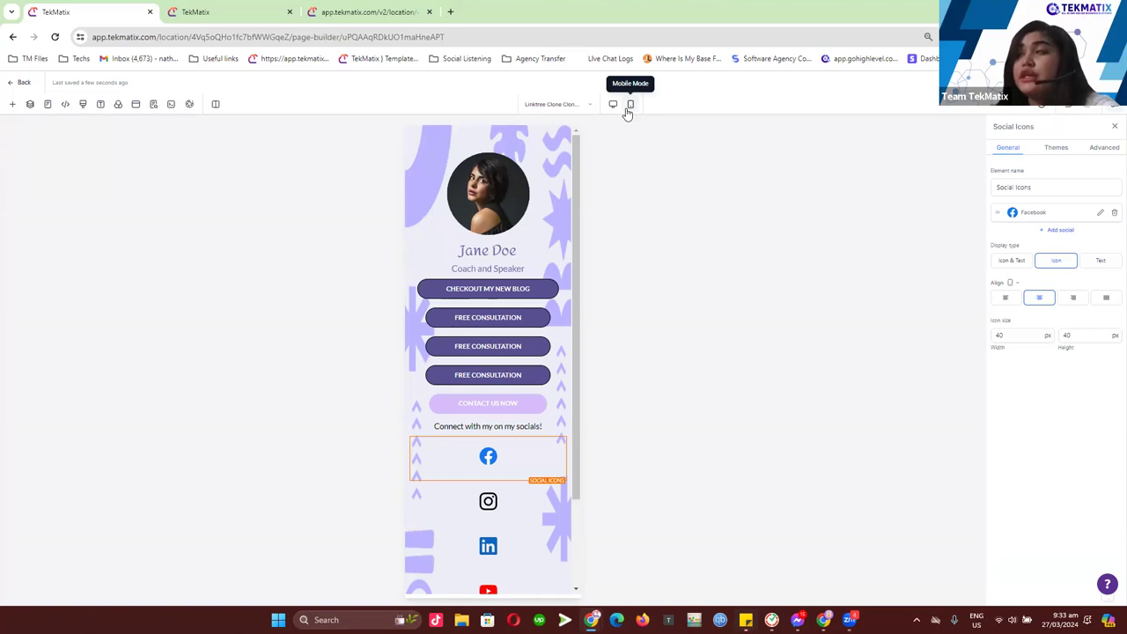
left_click(613, 104)
left_click(632, 104)
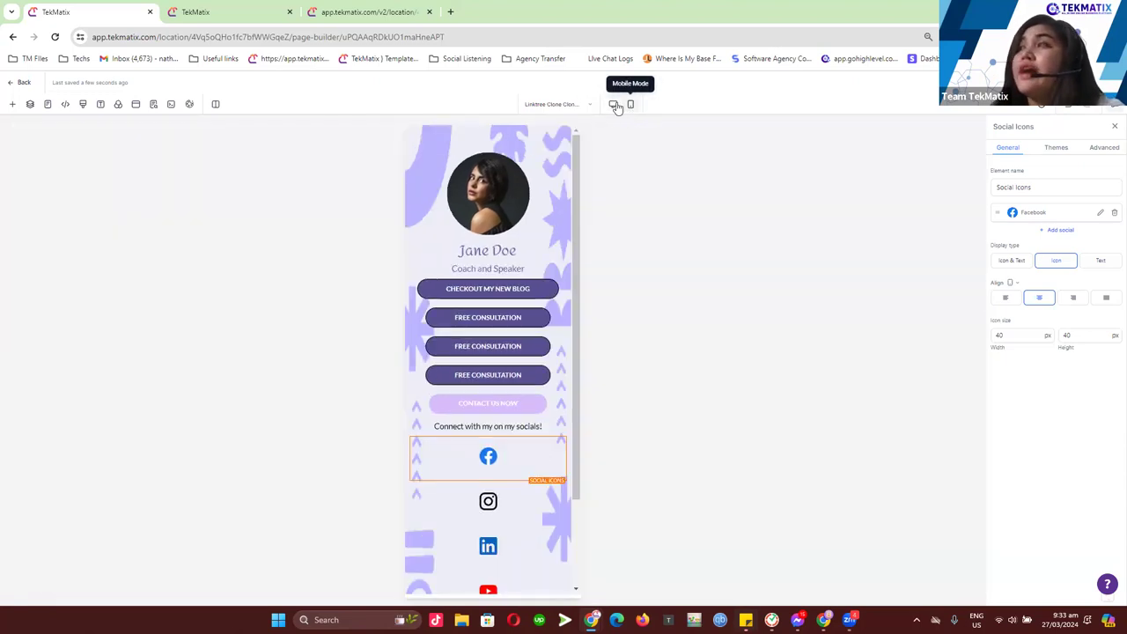
left_click(613, 105)
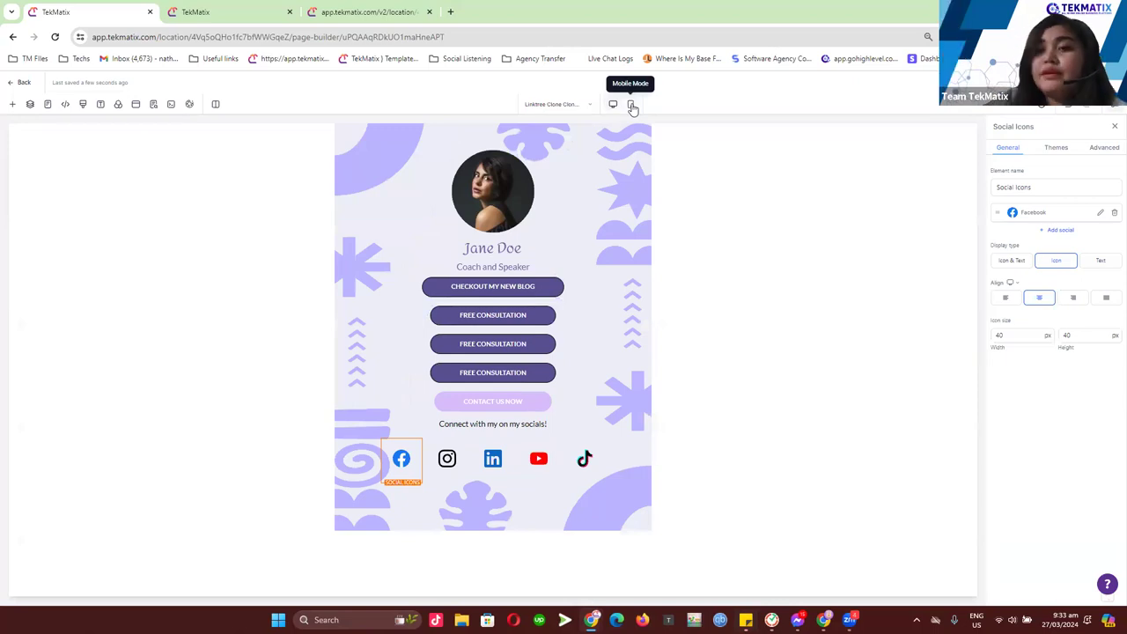
left_click(632, 105)
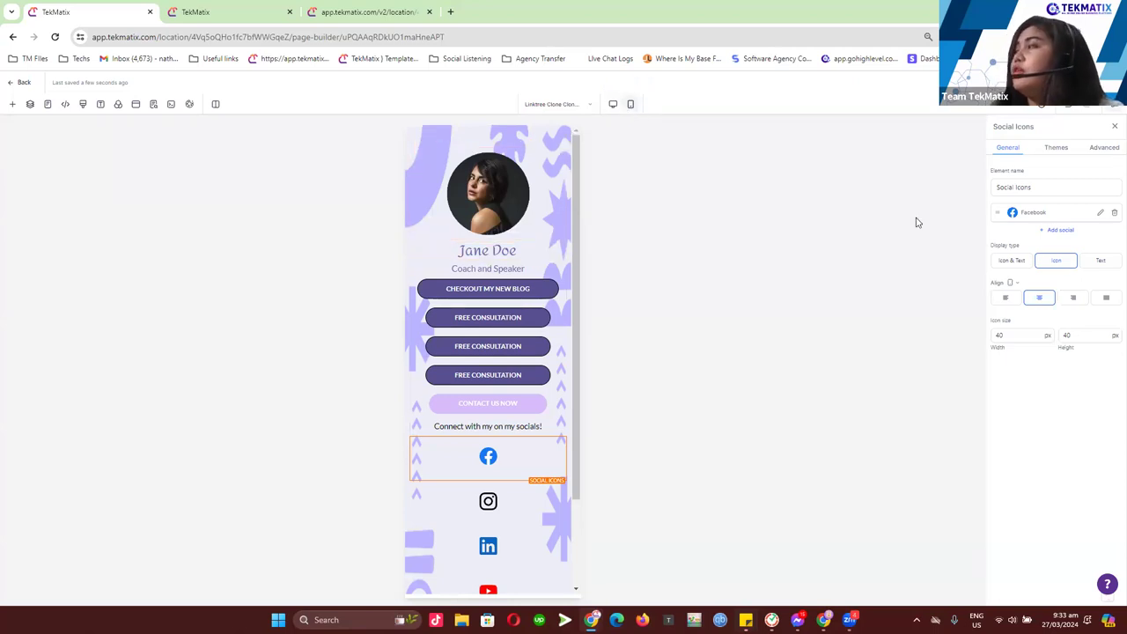
left_click(1112, 128)
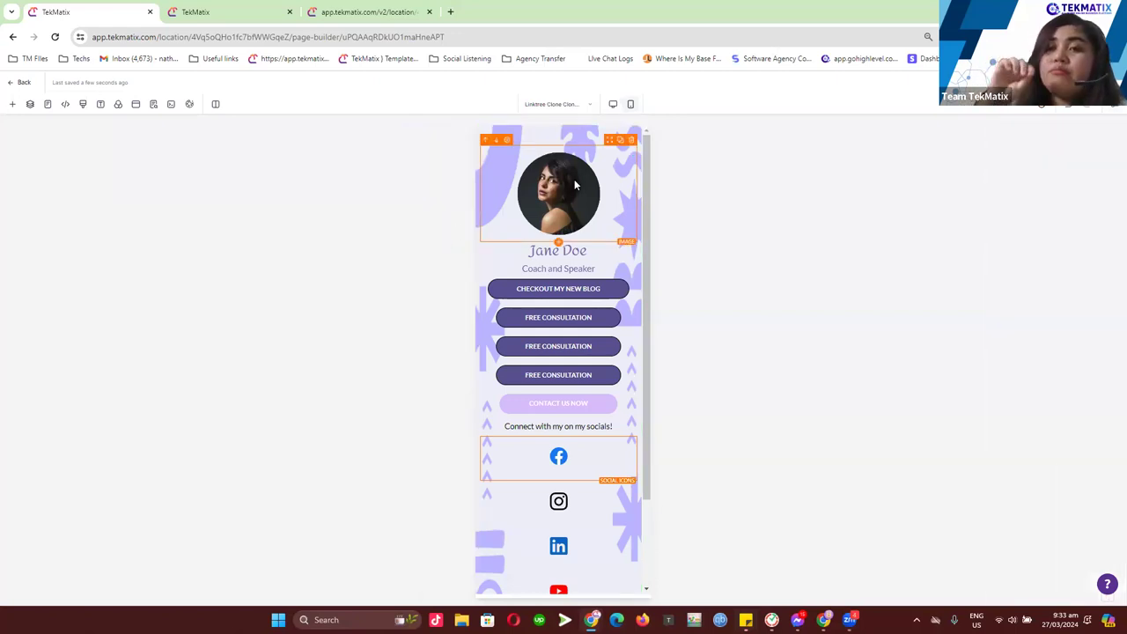
Try a 73 px mobile font size on the profile name headline, and set it to 28 px
left_click(545, 251)
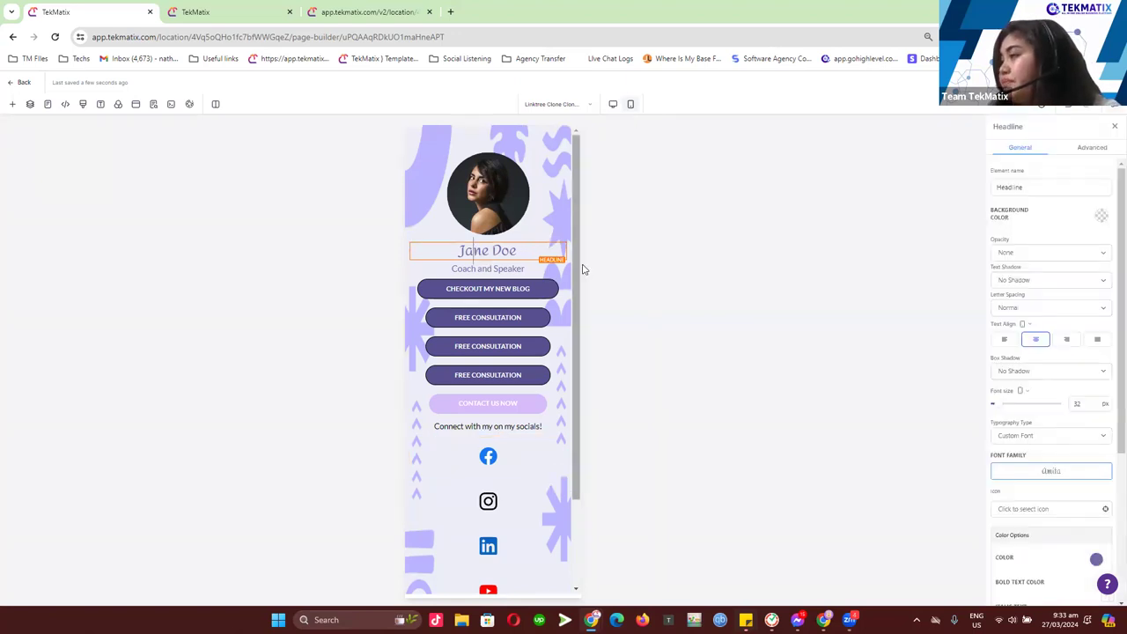
scroll(1047, 400, "down", 1)
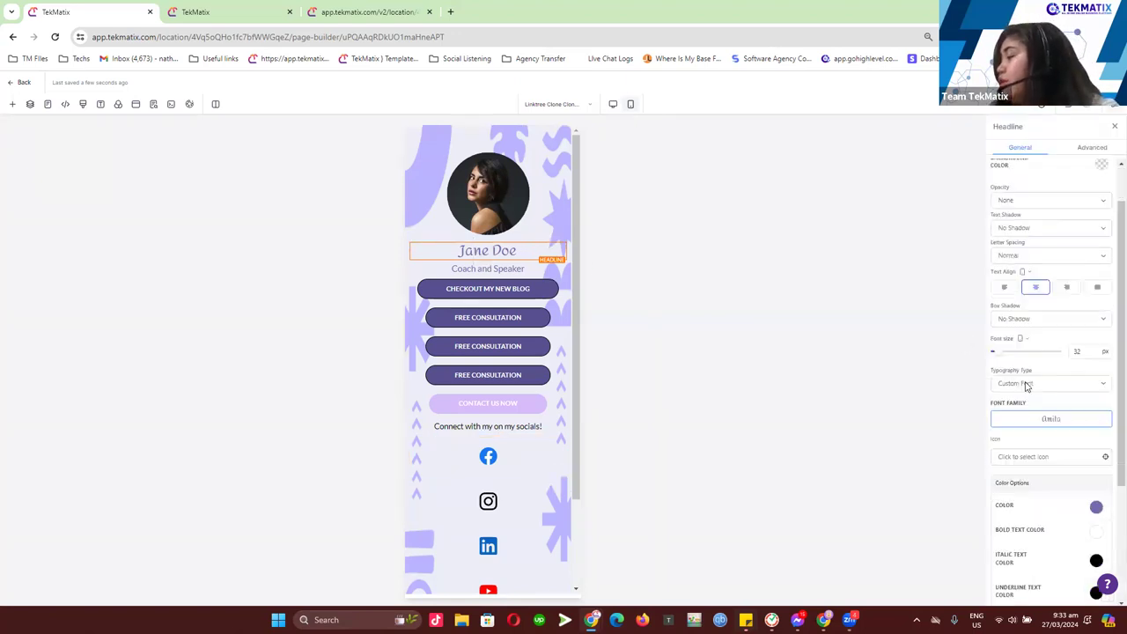
triple_click(1014, 339)
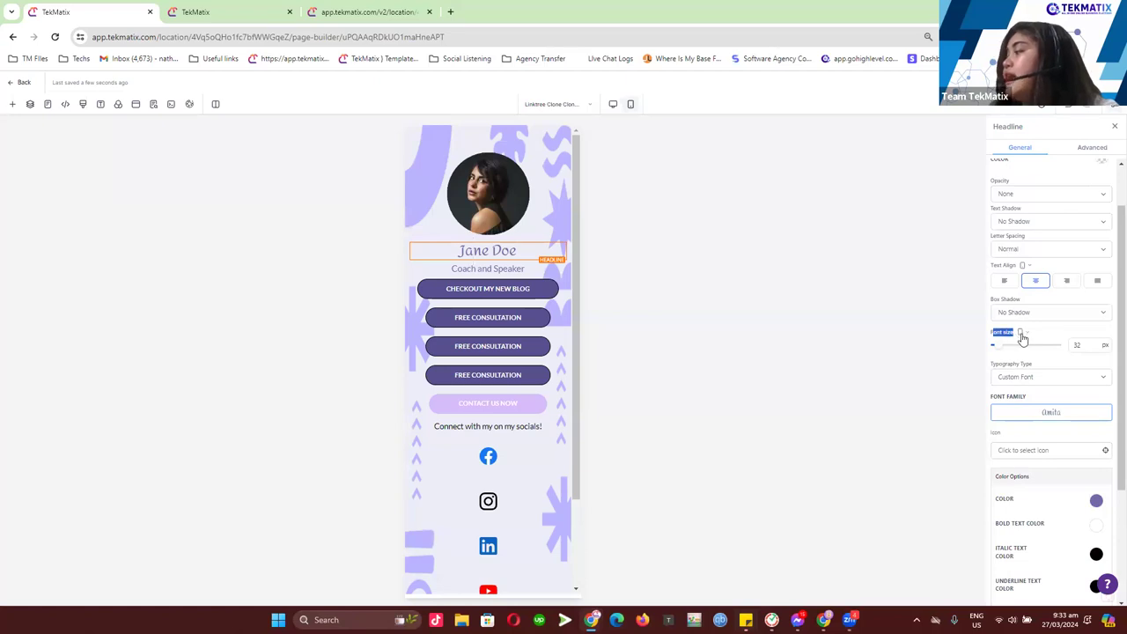
left_click(1021, 334)
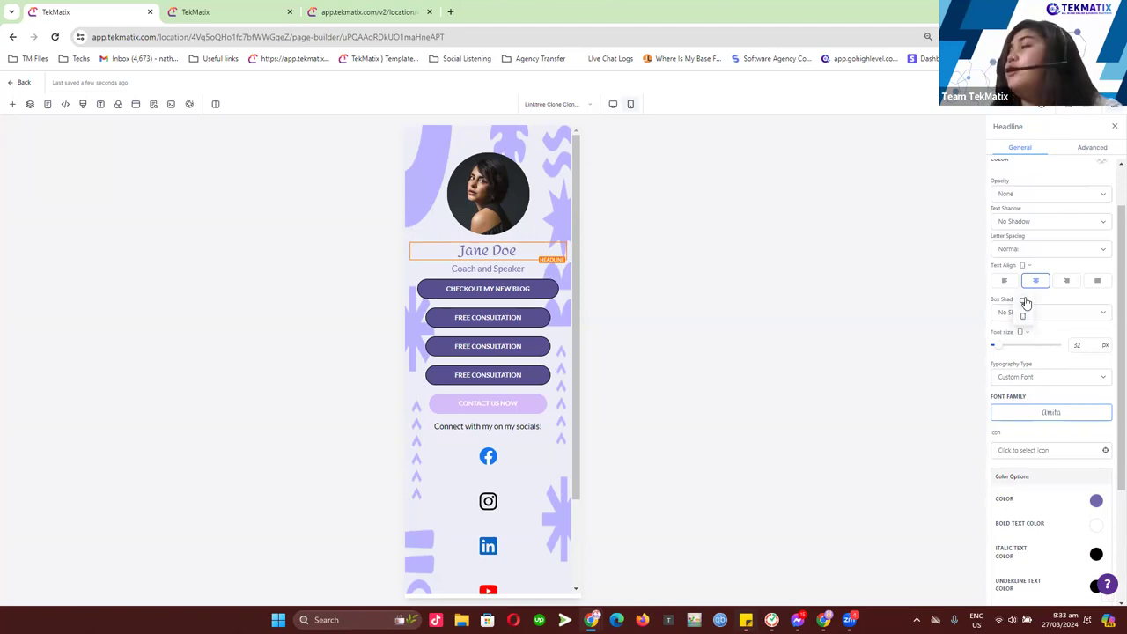
mouse_move(1002, 351)
mouse_move(1001, 350)
left_mouse_down()
mouse_move(1013, 351)
mouse_move(999, 350)
left_mouse_up()
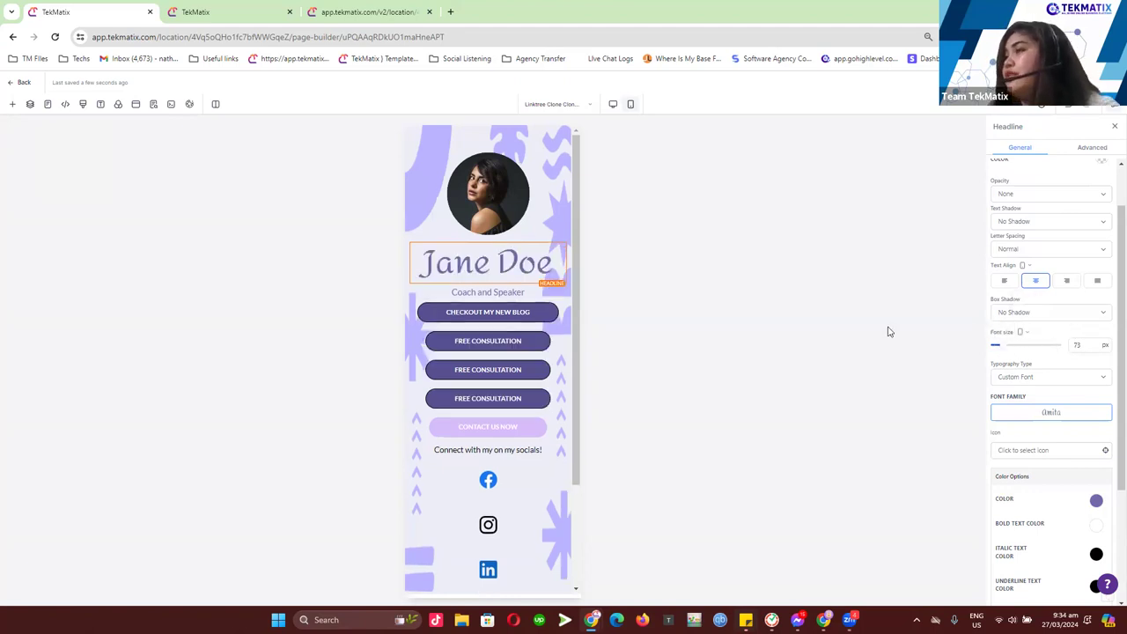
left_click(1086, 344)
double_click(1073, 344)
type("2")
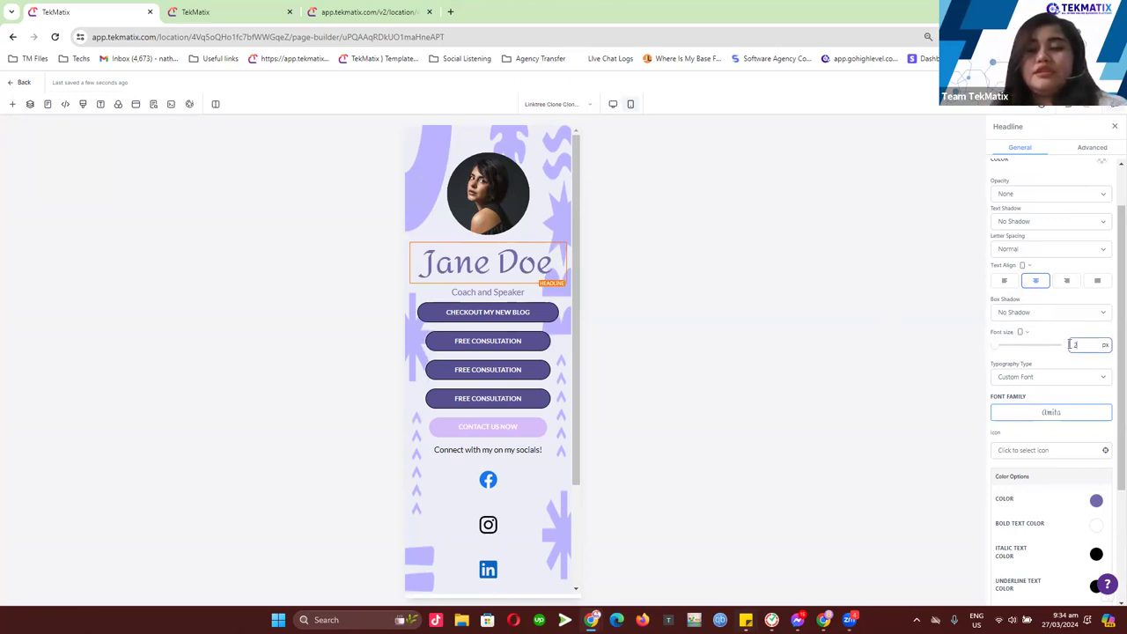
type("8")
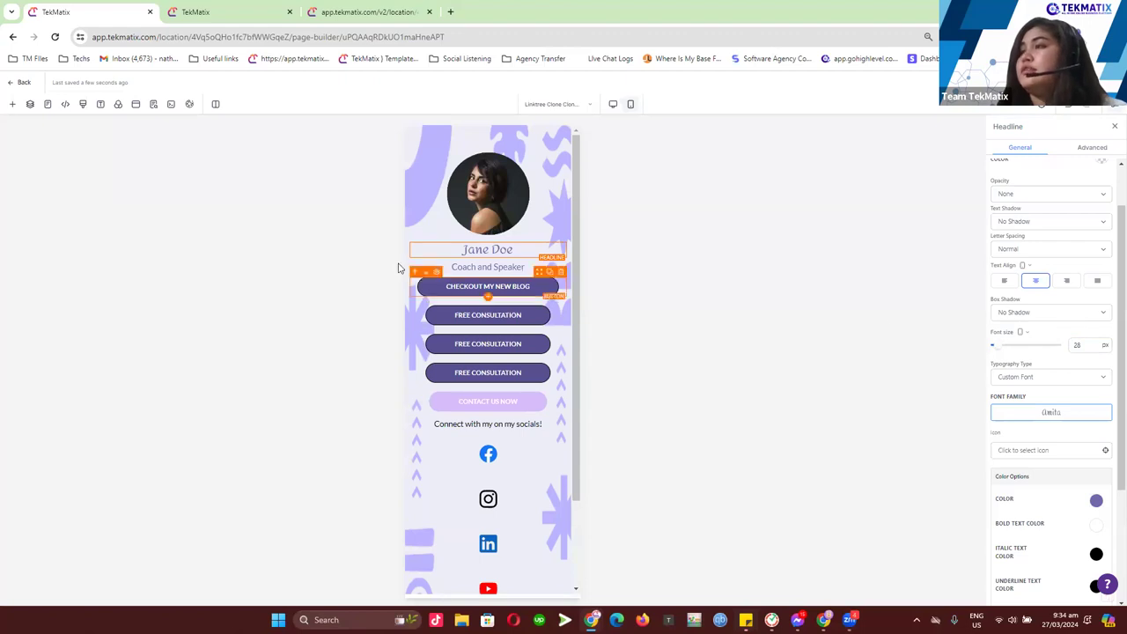
Examine the CHECKOUT MY NEW BLOG button's mobile font, alignment, margin and padding settings and the stacked social icons
left_click(493, 289)
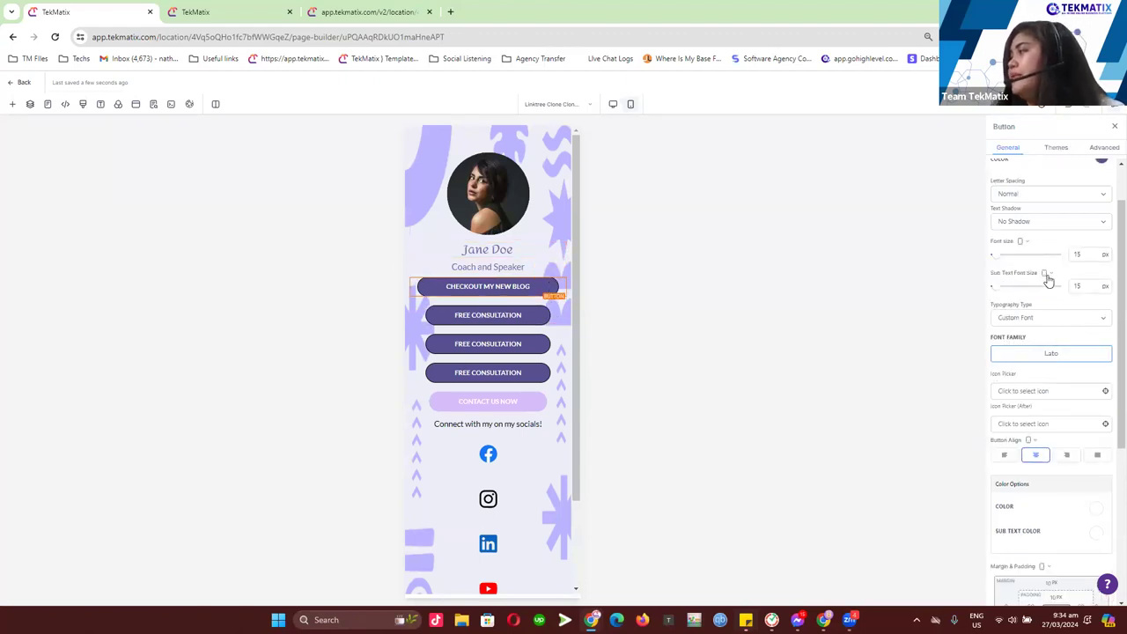
scroll(1062, 344, "down", 4)
scroll(1063, 344, "up", 5)
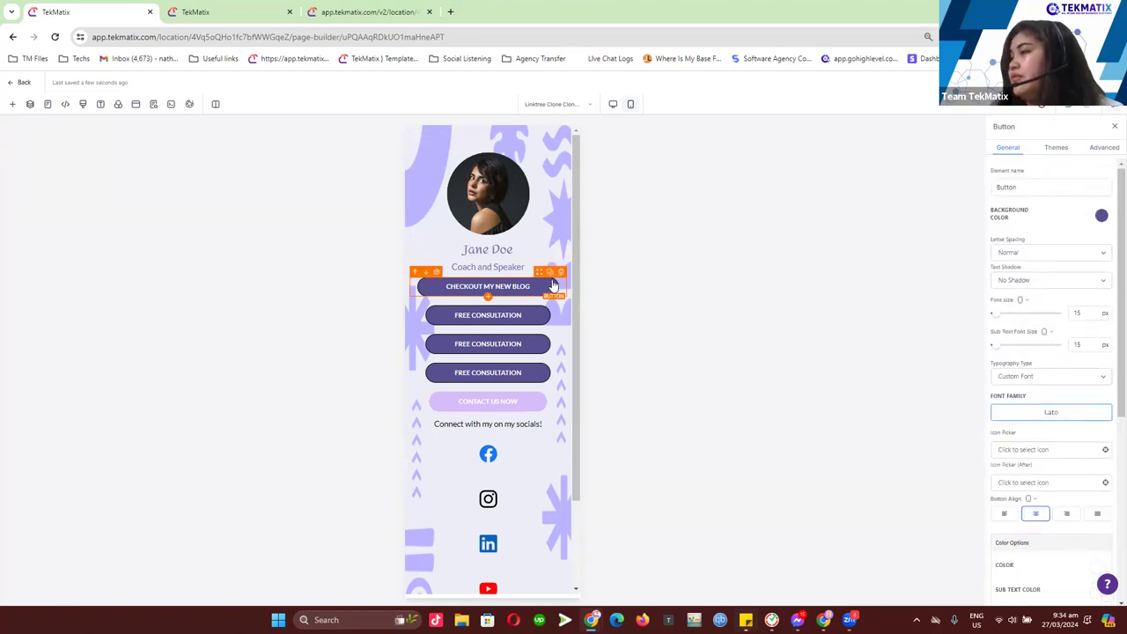
scroll(1026, 395, "down", 3)
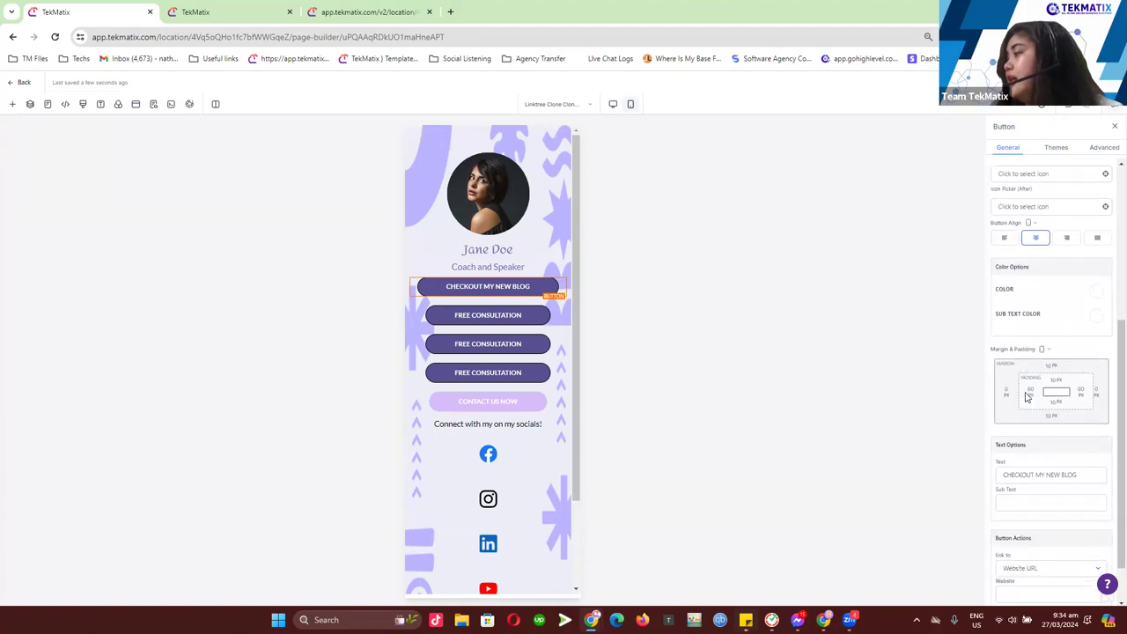
scroll(1030, 394, "down", 1)
left_click(1041, 333)
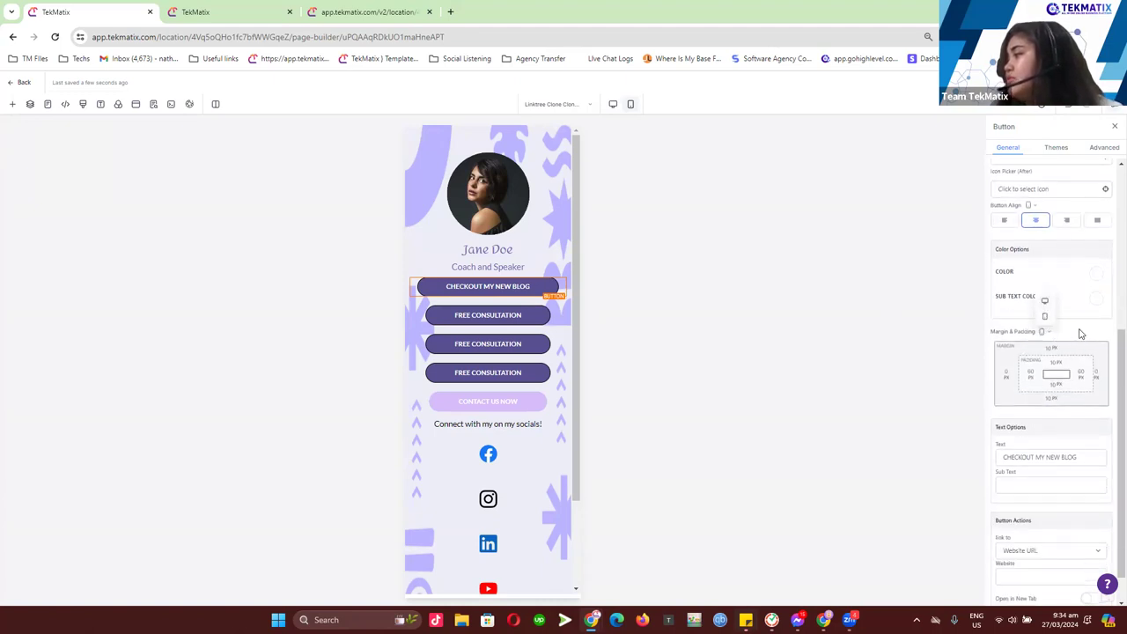
scroll(1054, 400, "down", 2)
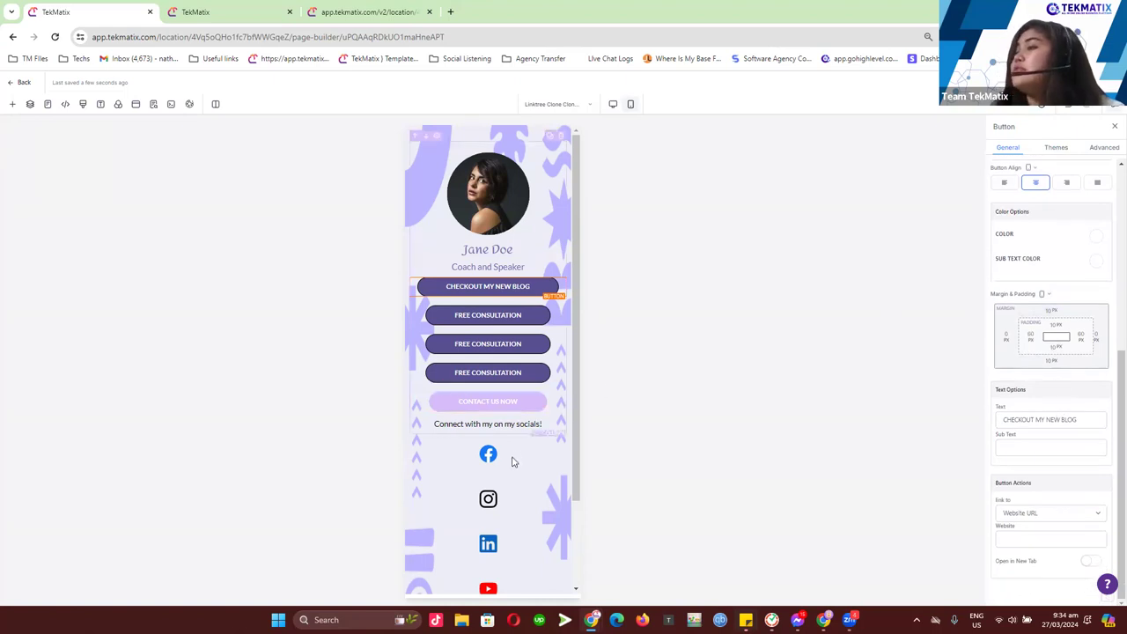
scroll(510, 451, "down", 1)
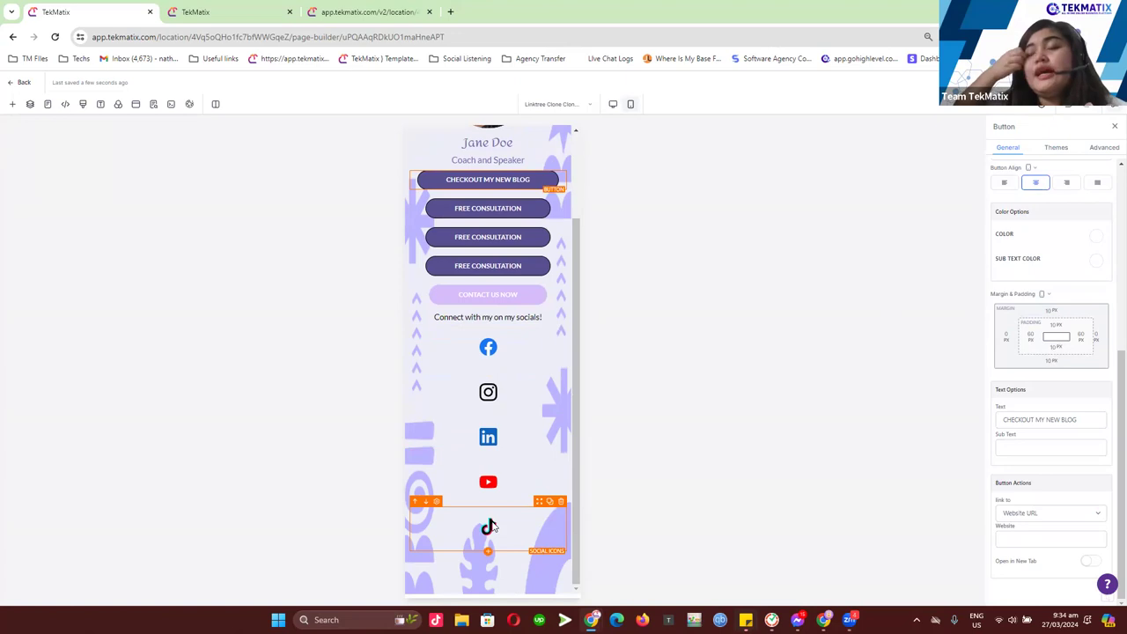
scroll(488, 521, "up", 1)
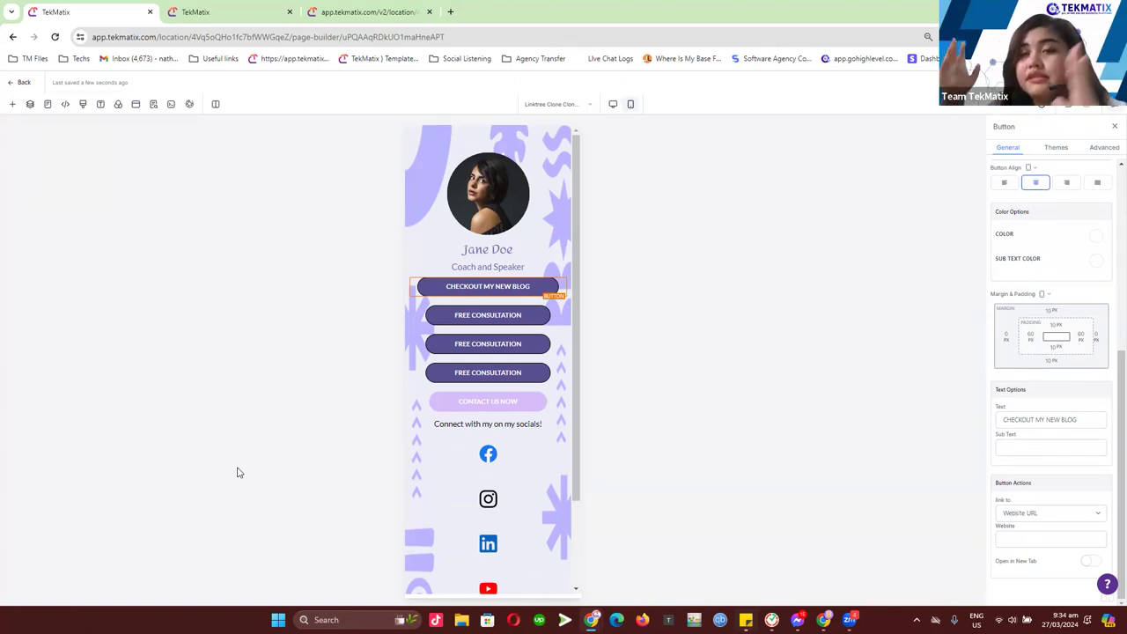
Return the page to desktop layout and enable the cookie consent banner, opening its policy details and accepting the acknowledgement
left_click(613, 104)
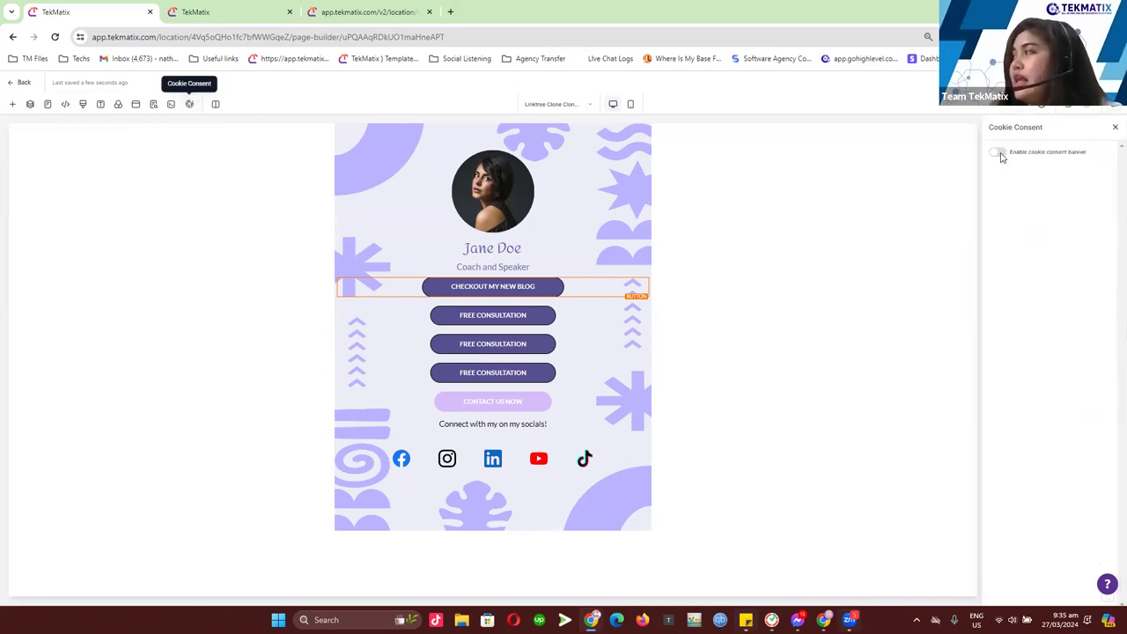
left_click(999, 155)
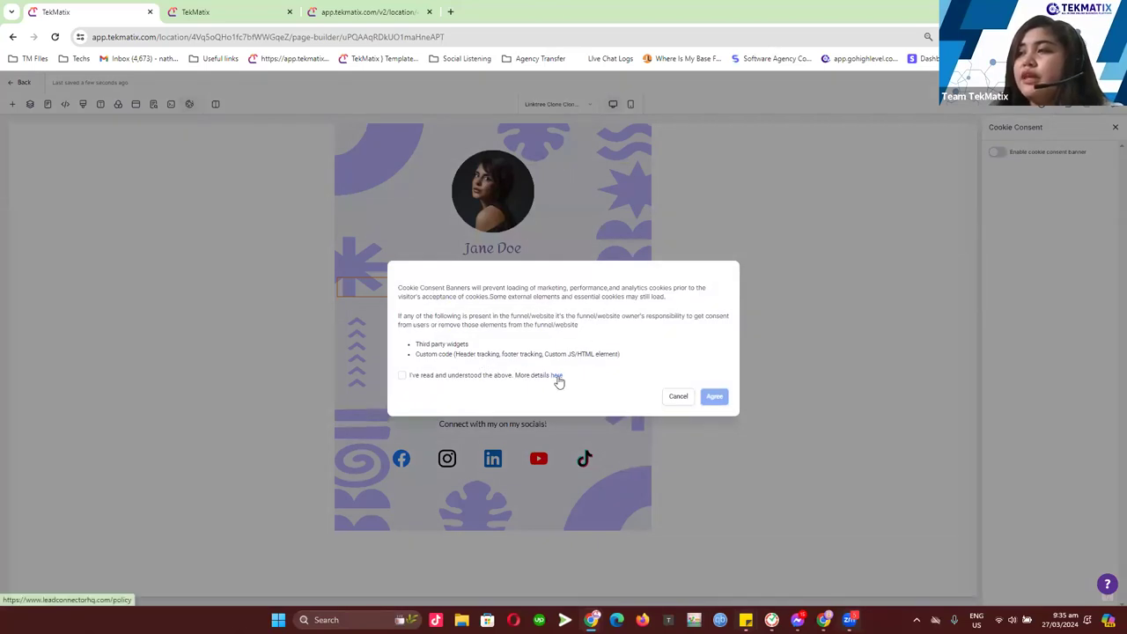
left_click(556, 376)
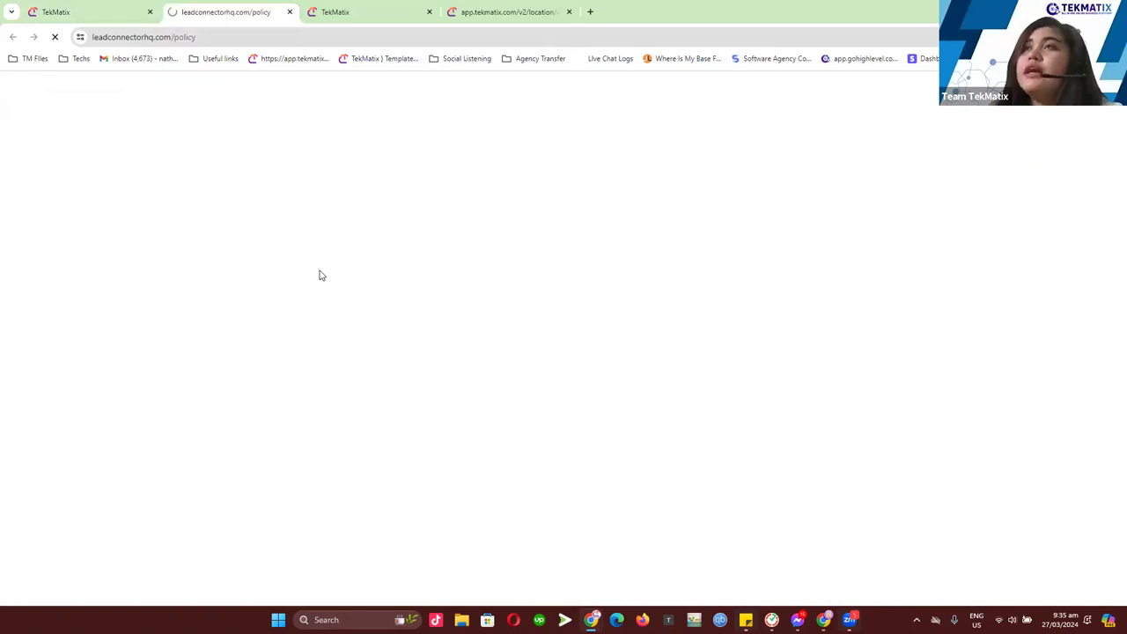
key("ctrl+shift+Tab")
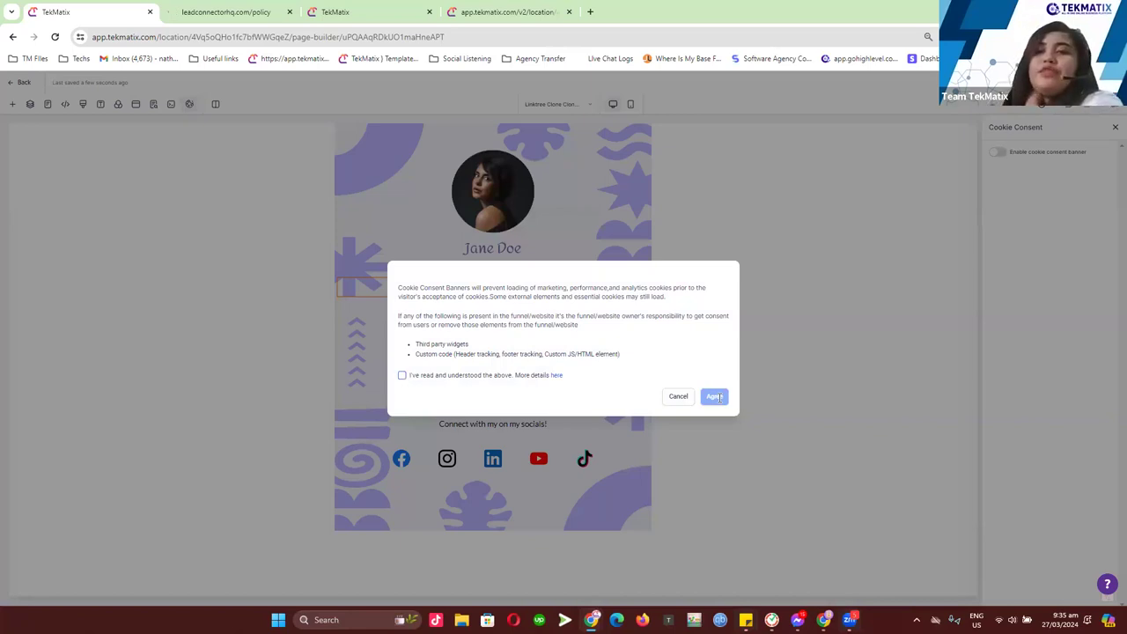
left_click(401, 375)
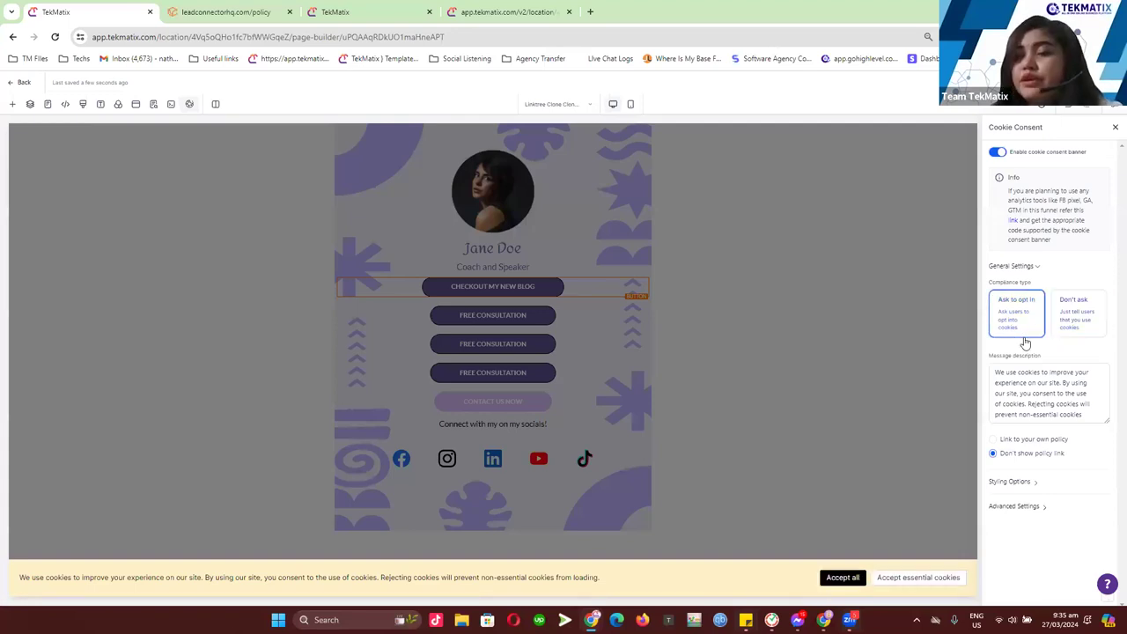
Review the cookie banner's message description and set the banner to link to your own policy
left_click(1021, 374)
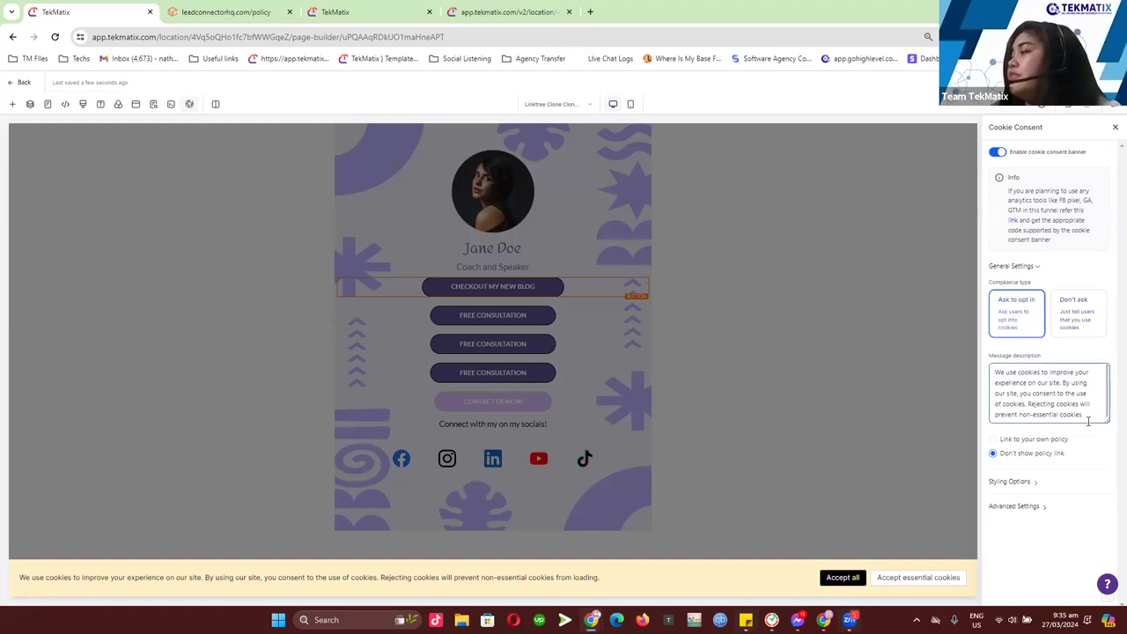
key("ctrl+a")
left_click(1043, 403)
key("ctrl+a")
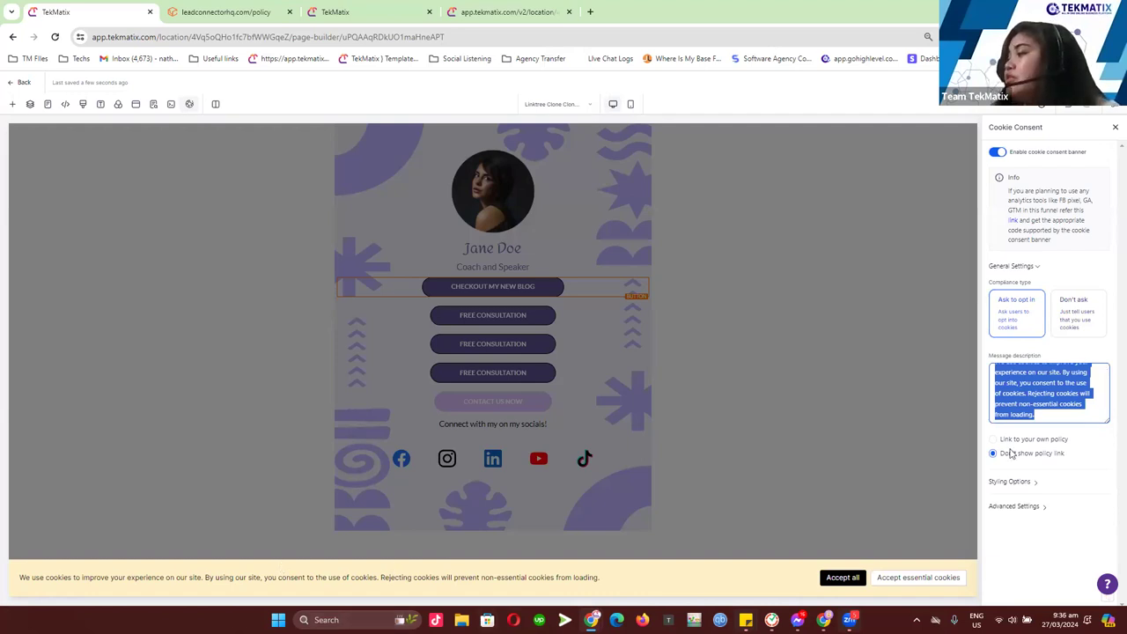
left_click(1032, 481)
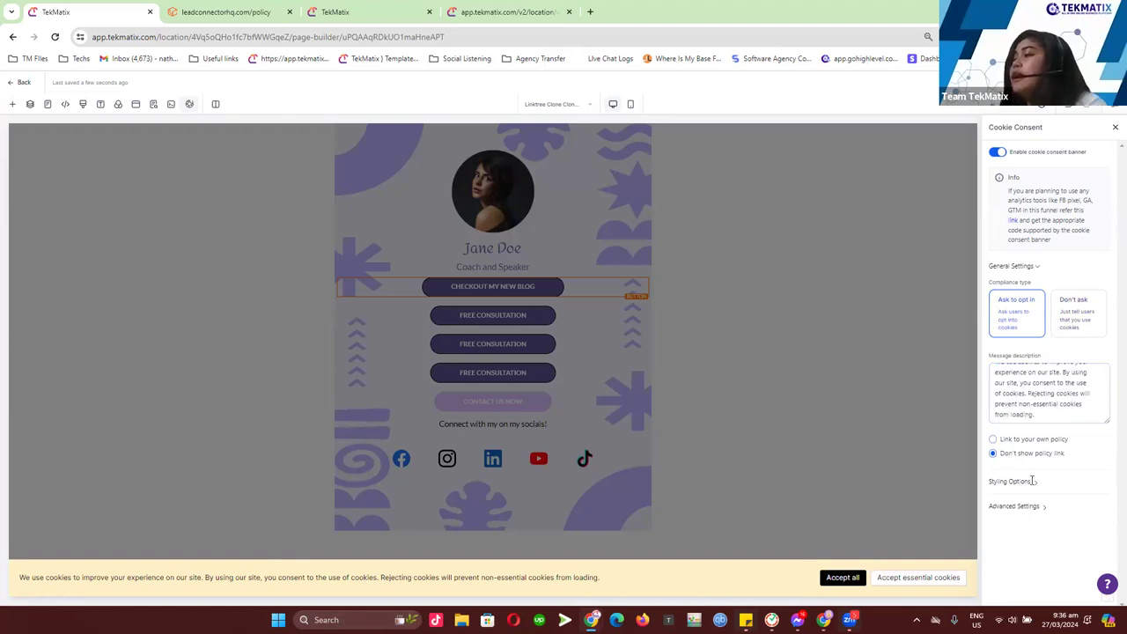
key("Up")
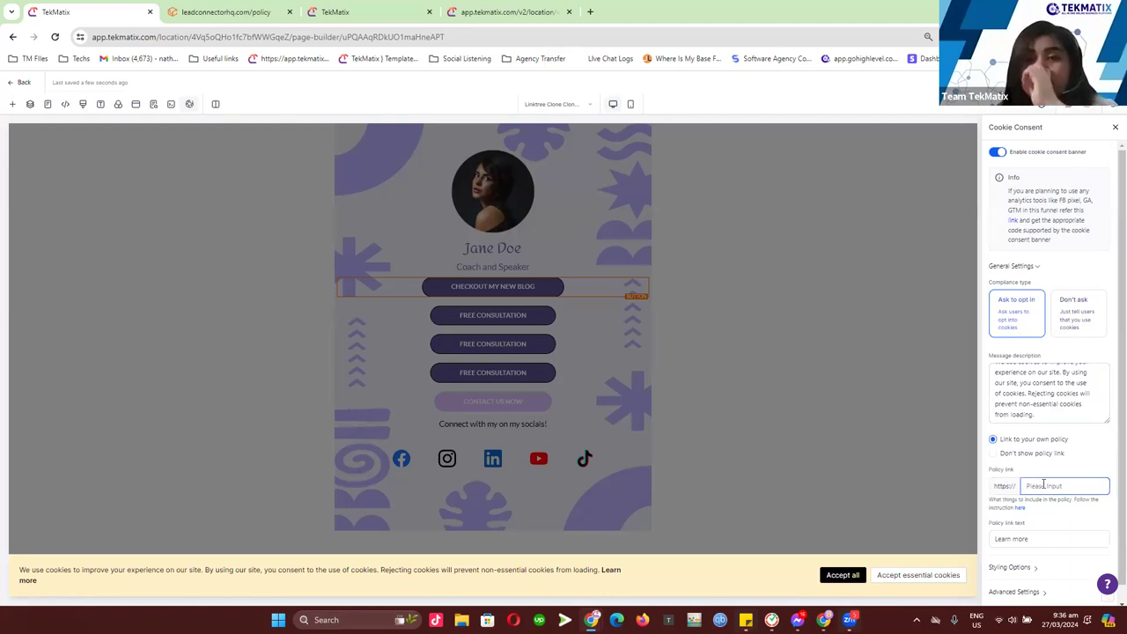
Open the privacy page of tekmatix.com in a new browser tab, copy its address, and return to the page builder
left_click(589, 13)
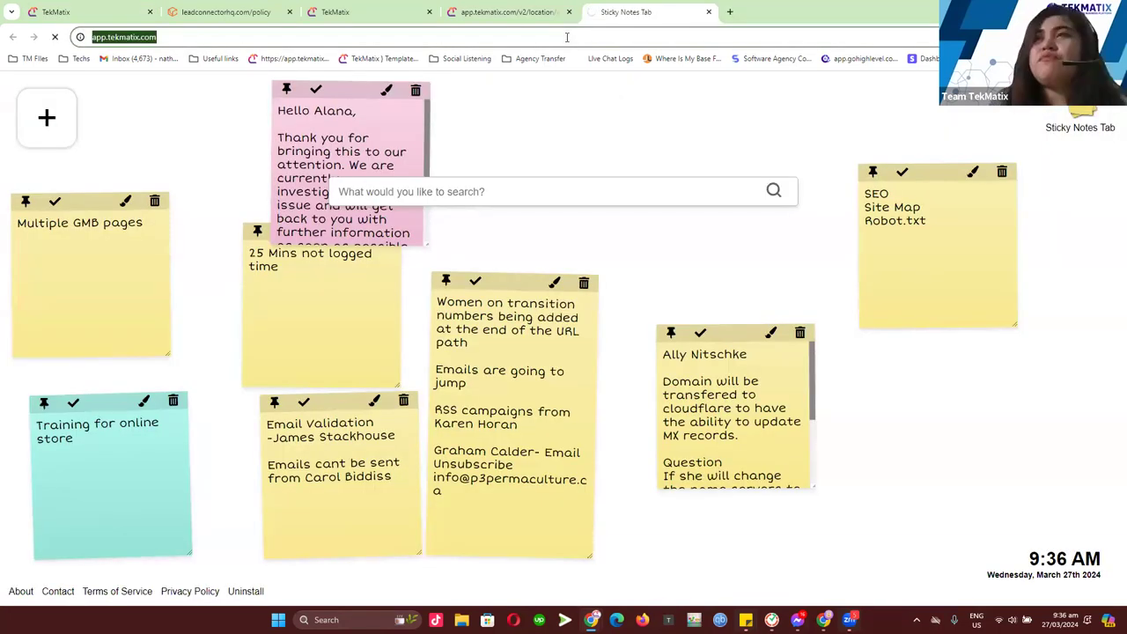
type("tekma")
key("Return")
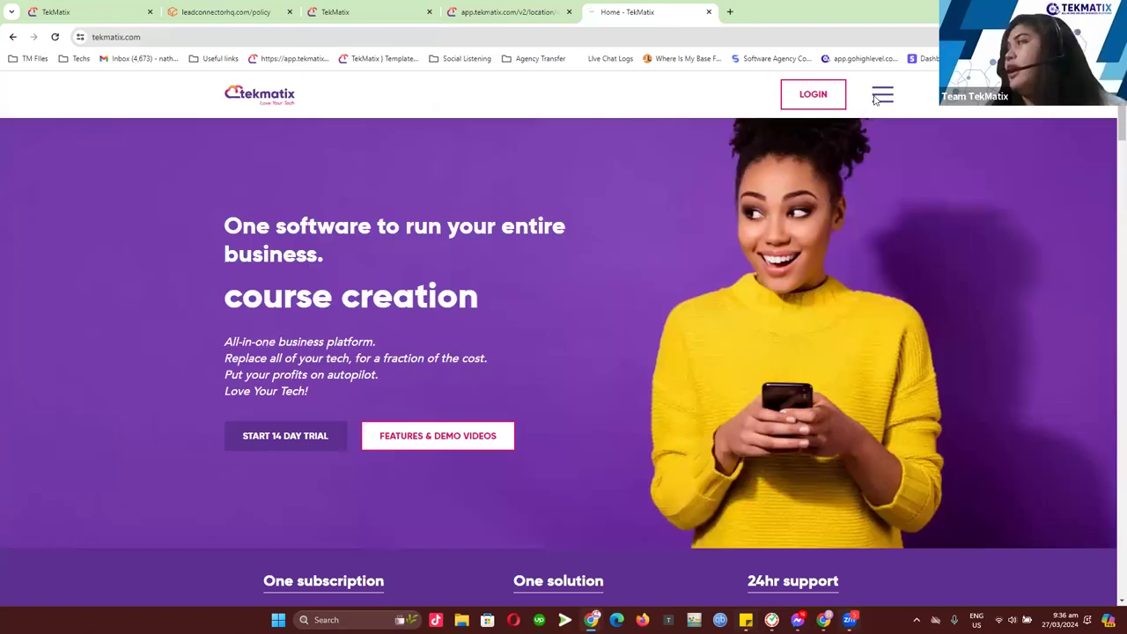
left_click(882, 93)
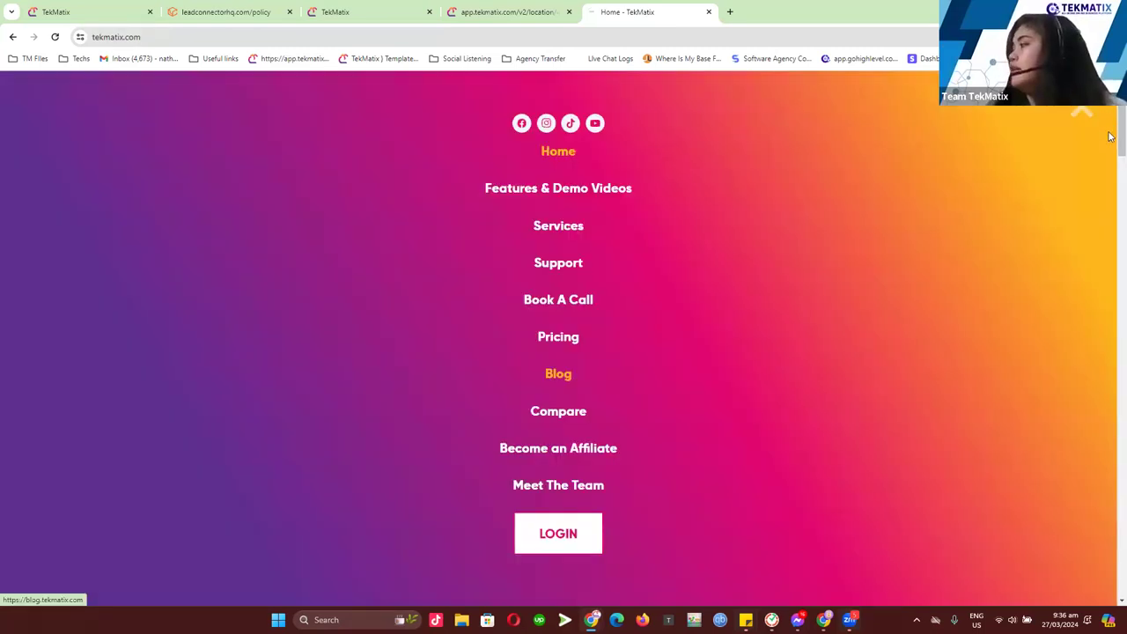
left_click(877, 520)
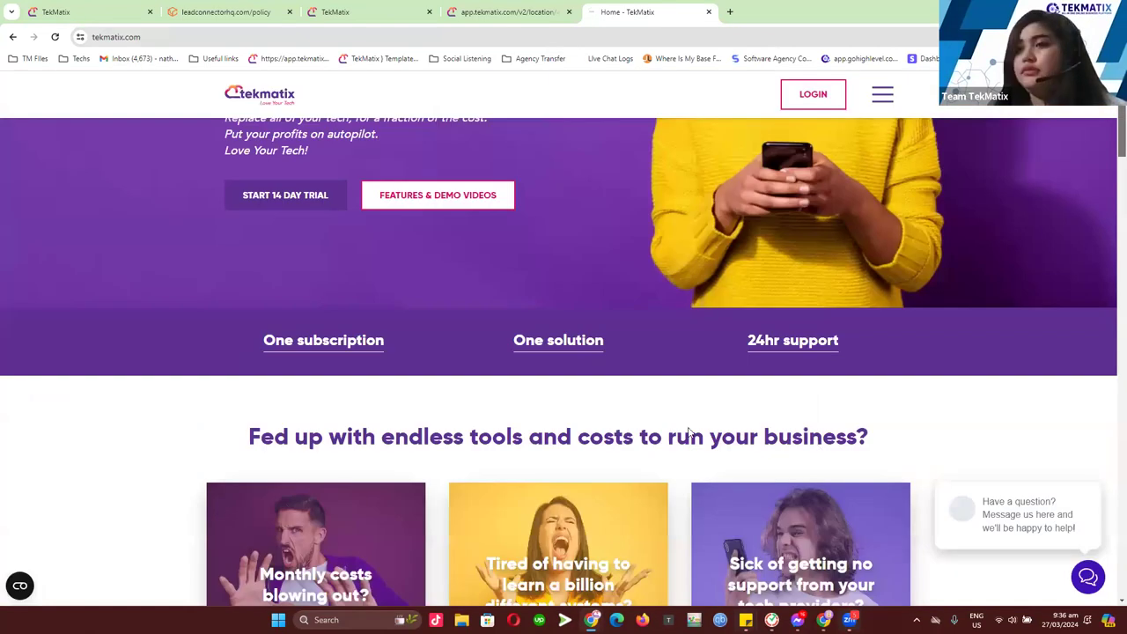
scroll(689, 431, "down", 20)
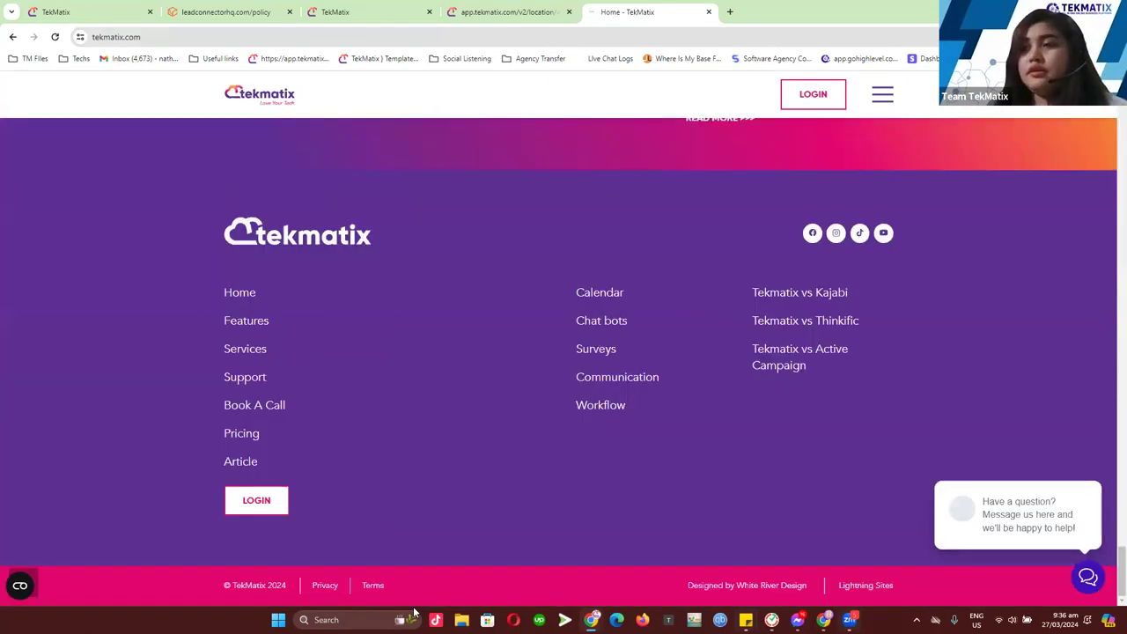
left_click(335, 587)
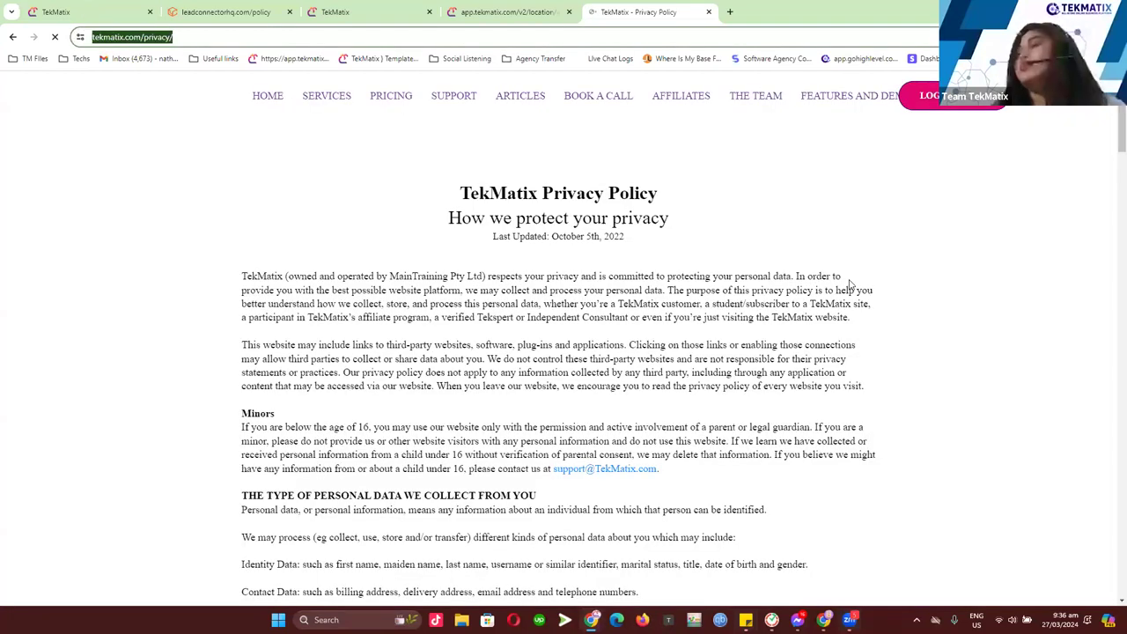
key("ctrl+1")
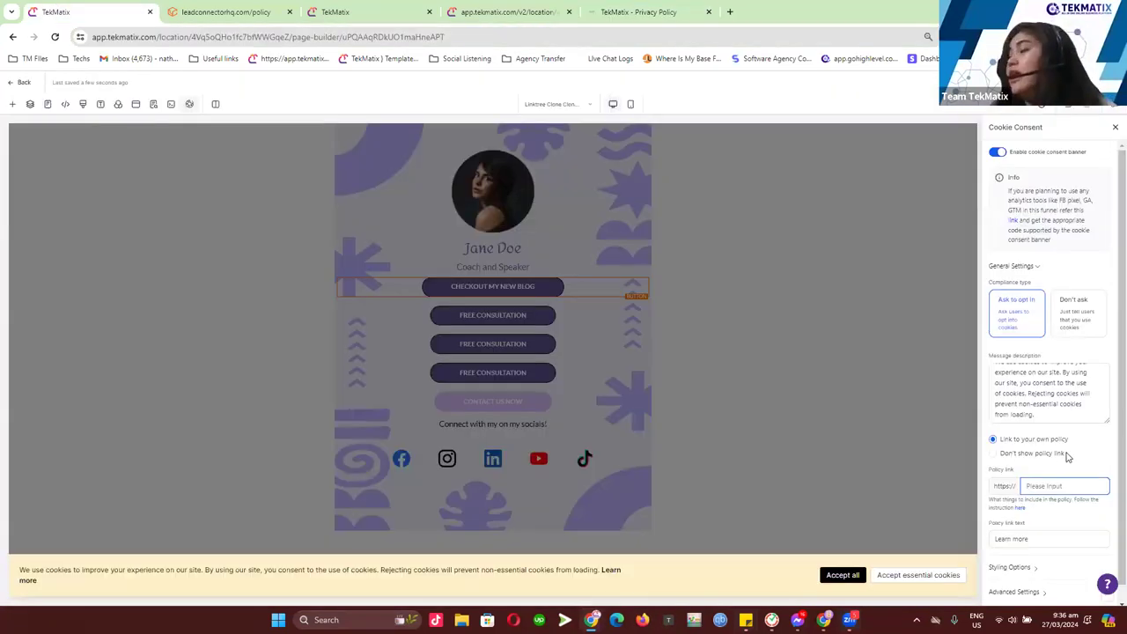
Read the linked help article on what to include in a cookie policy, including its cookie tables, and return to the builder
scroll(1067, 455, "down", 1)
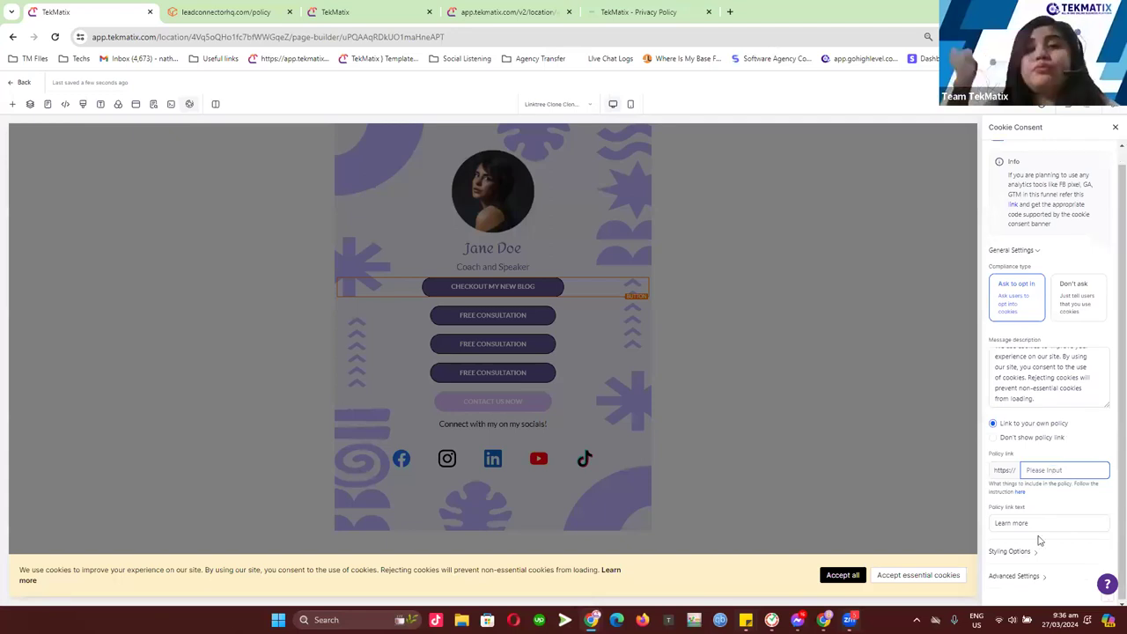
left_click(1019, 494)
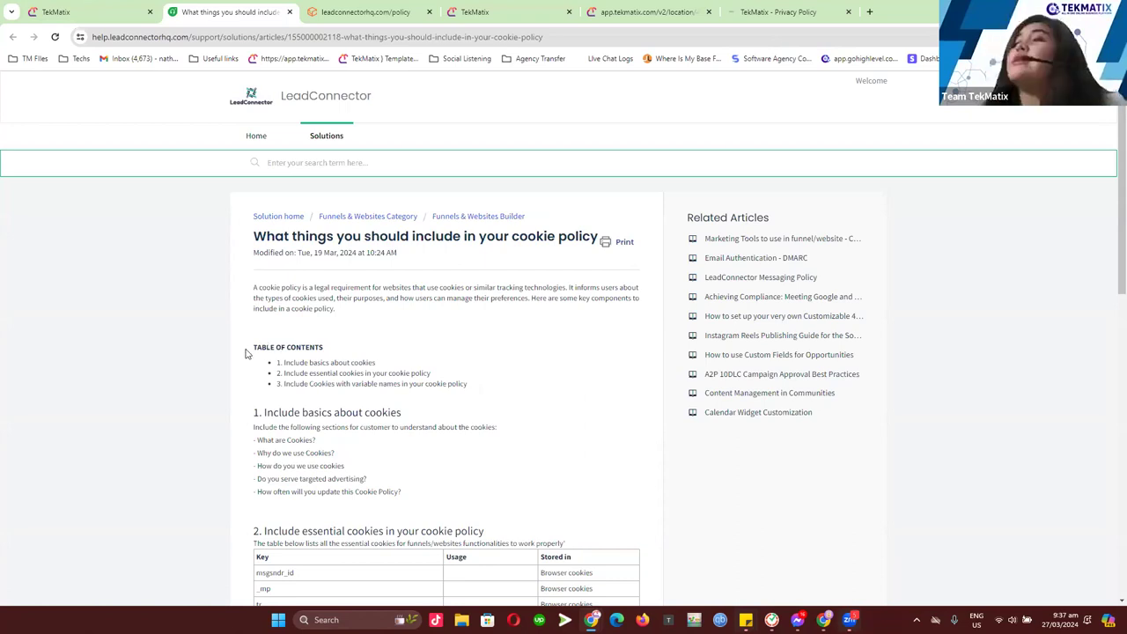
scroll(353, 411, "down", 2)
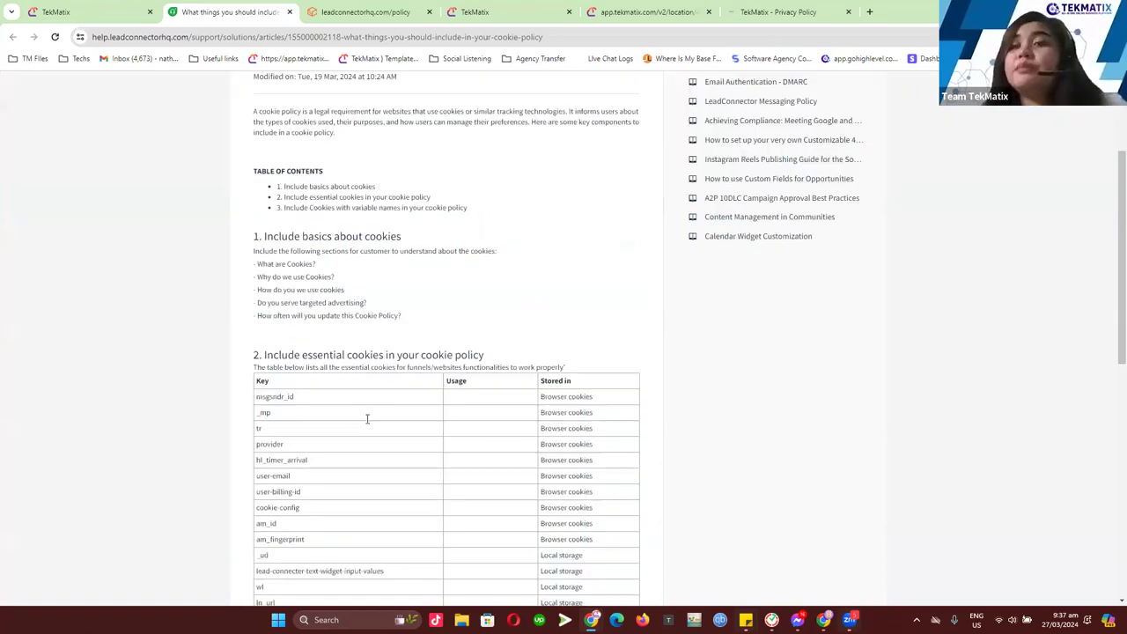
left_click_drag(367, 419, 415, 348)
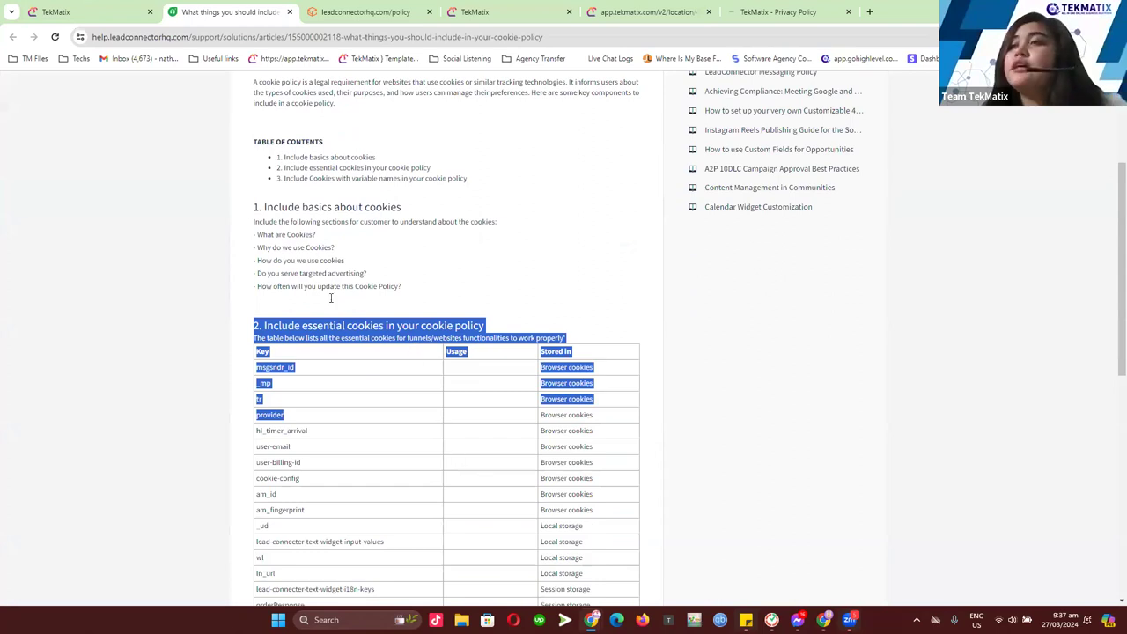
scroll(336, 304, "down", 2)
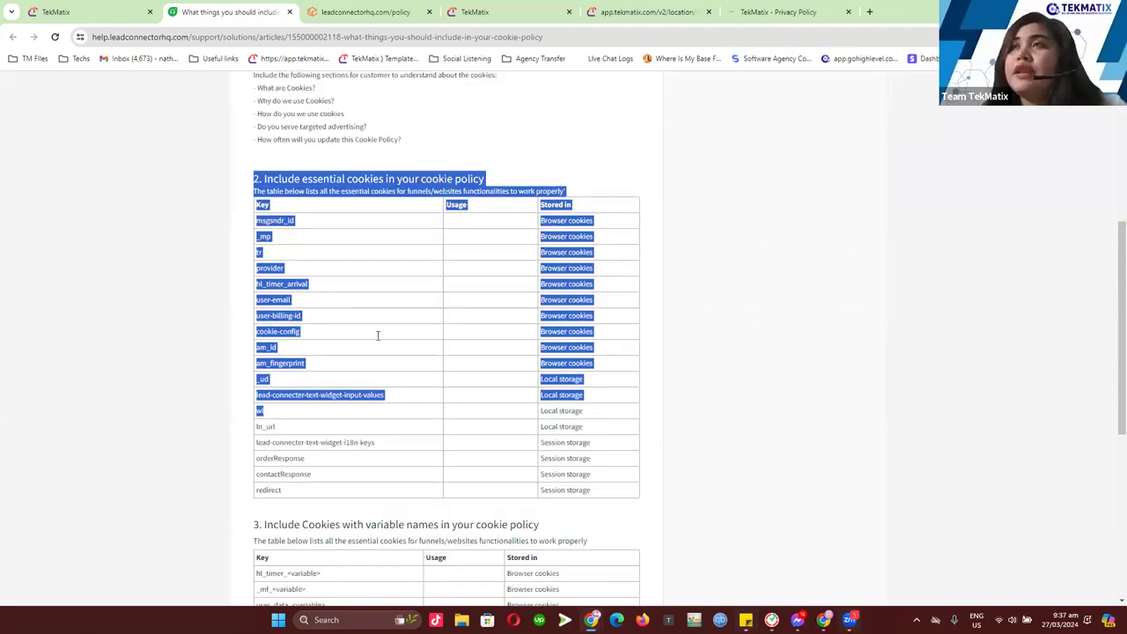
left_click(382, 334)
scroll(382, 334, "down", 1)
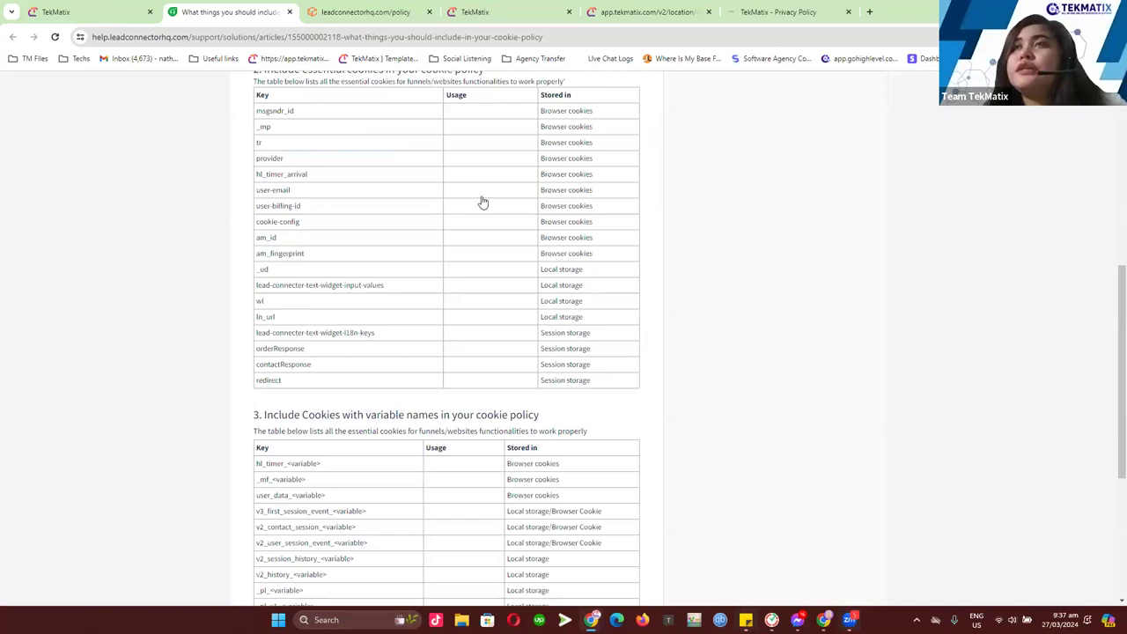
scroll(720, 417, "up", 5)
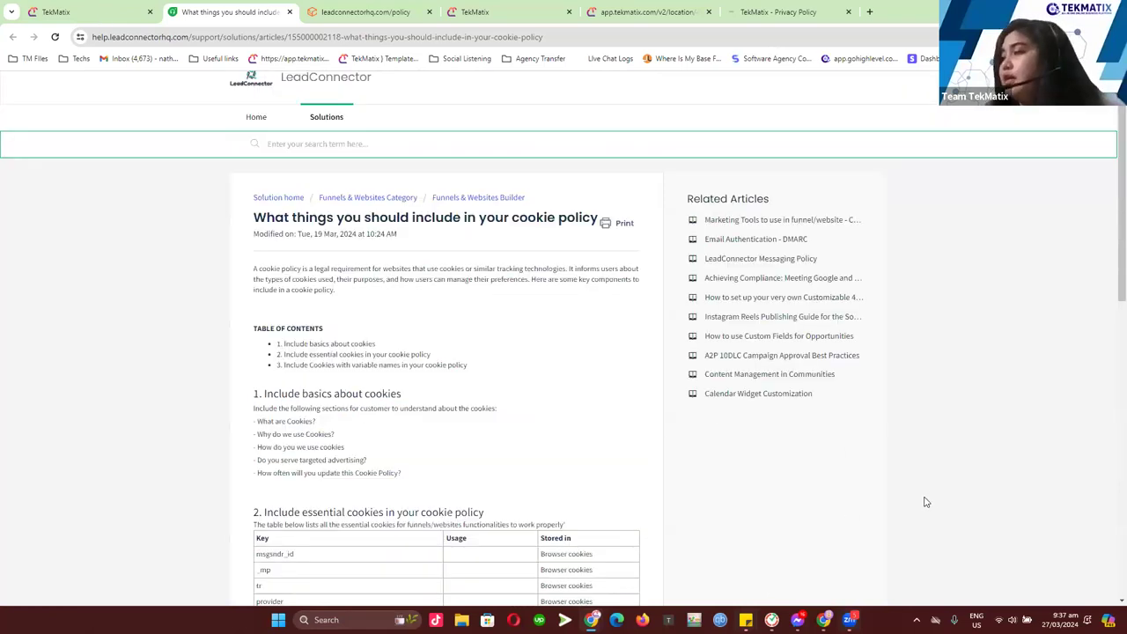
key("ctrl+shift+Tab")
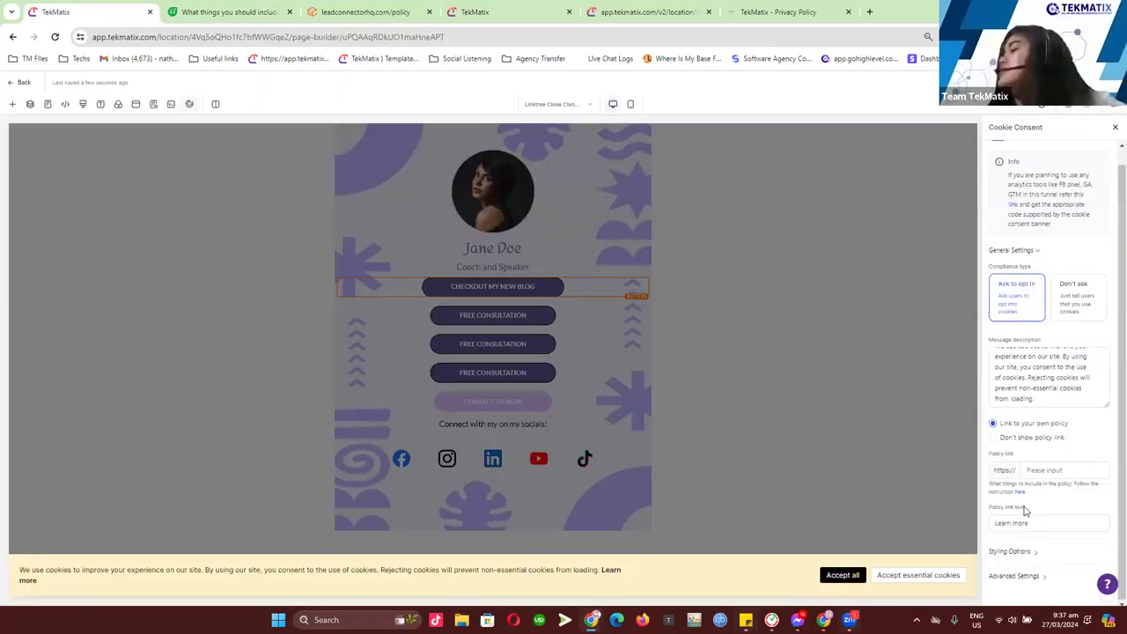
Paste the copied TekMatix privacy page address as the banner's policy link and select the policy link text "Learn more"
left_click(1030, 471)
right_click(1036, 477)
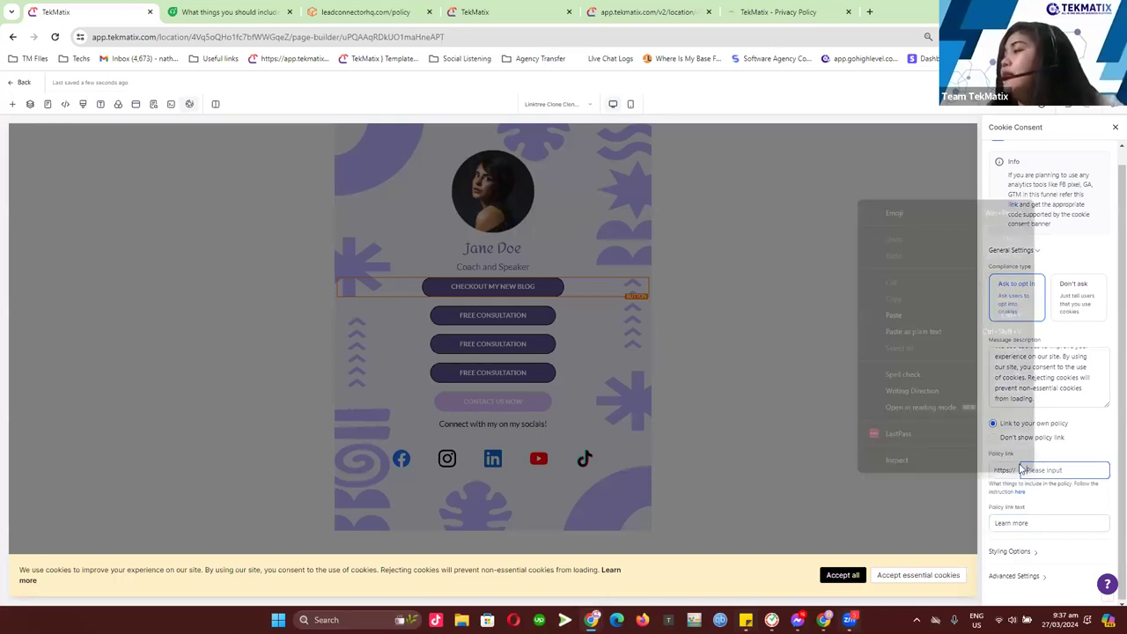
left_click(893, 316)
left_click(1034, 461)
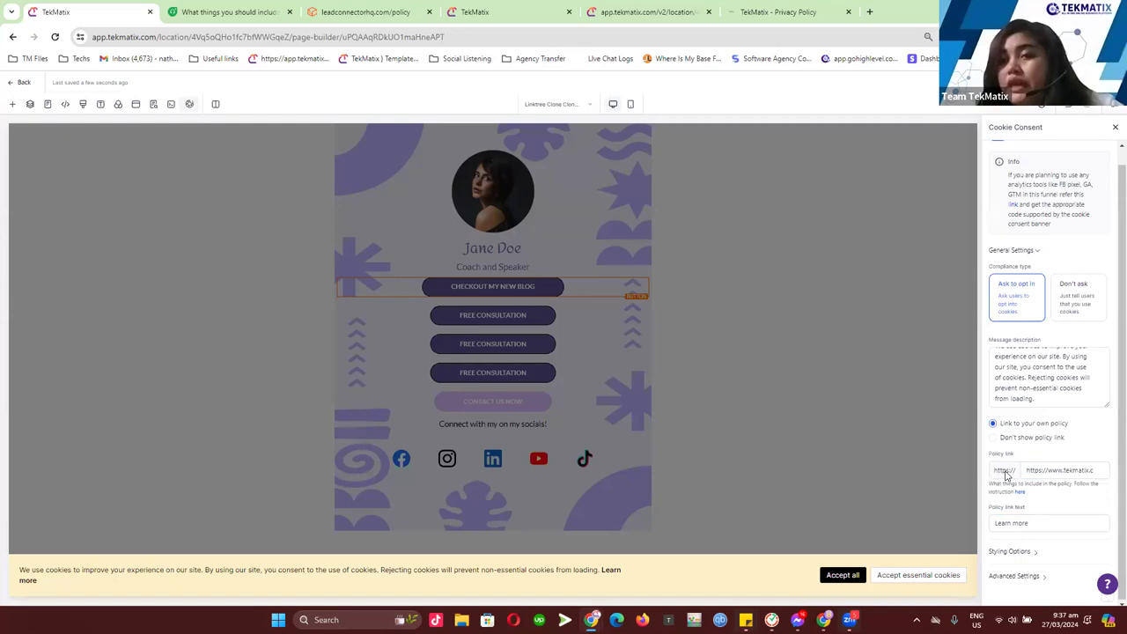
left_click(1035, 471)
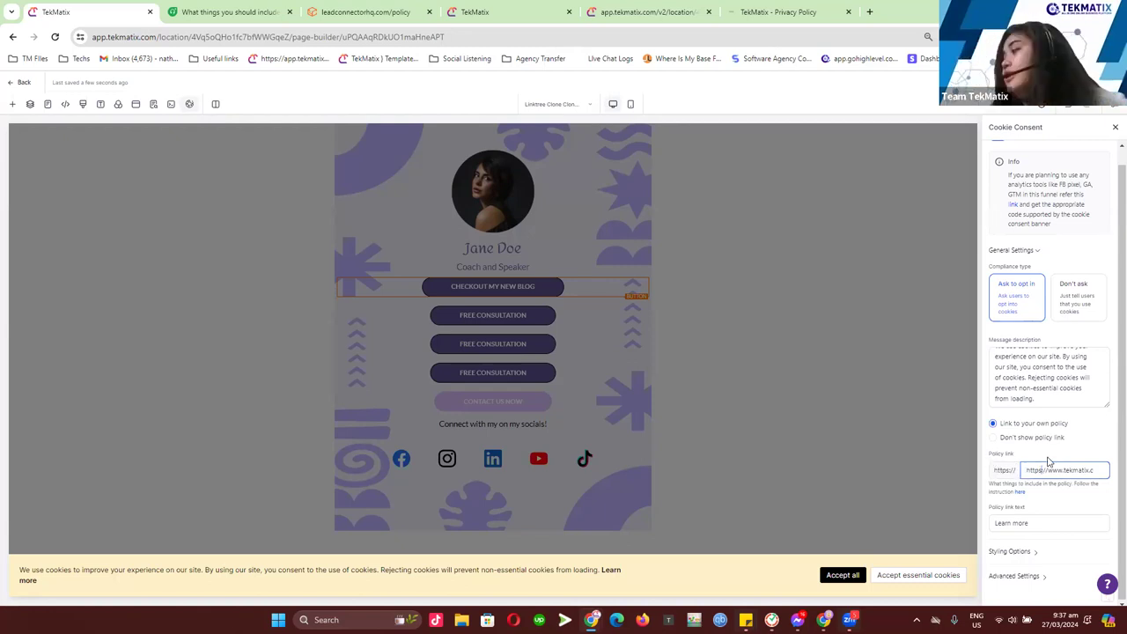
left_click(1043, 522)
left_click_drag(1042, 522, 992, 526)
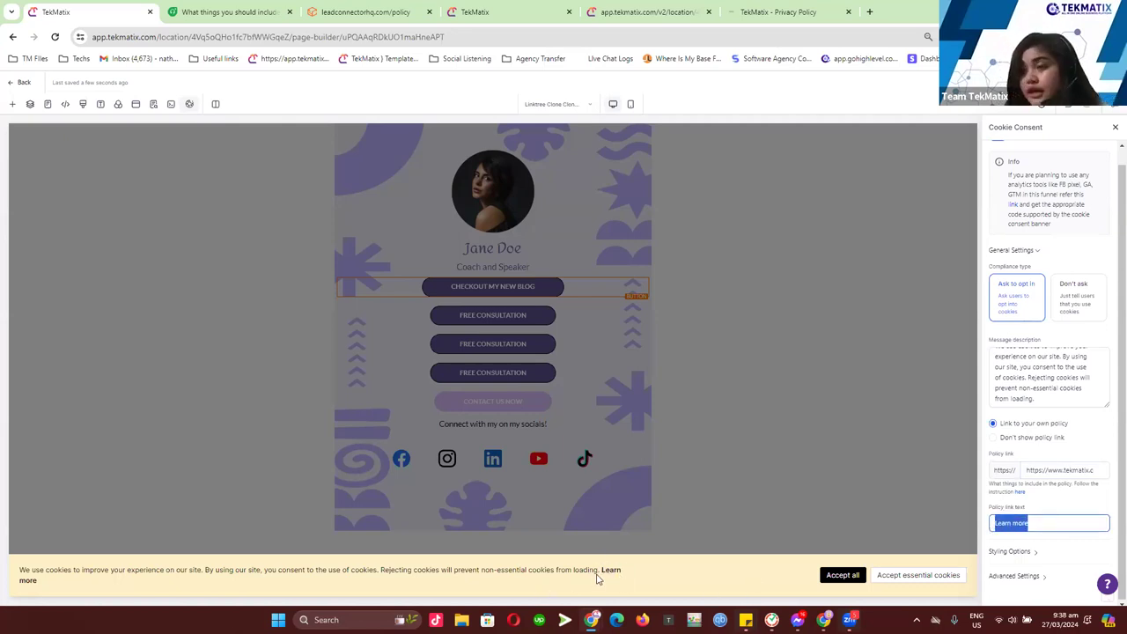
Set the cookie banner's background color to purple #BFA6F8FF in its styling options
left_click(1008, 552)
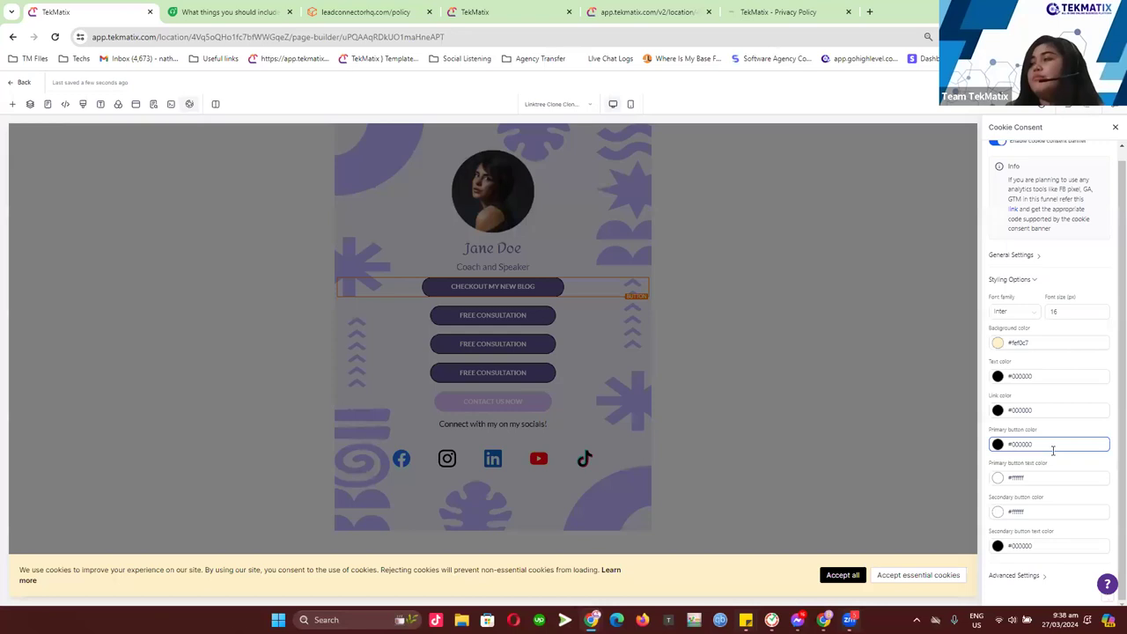
left_click(998, 343)
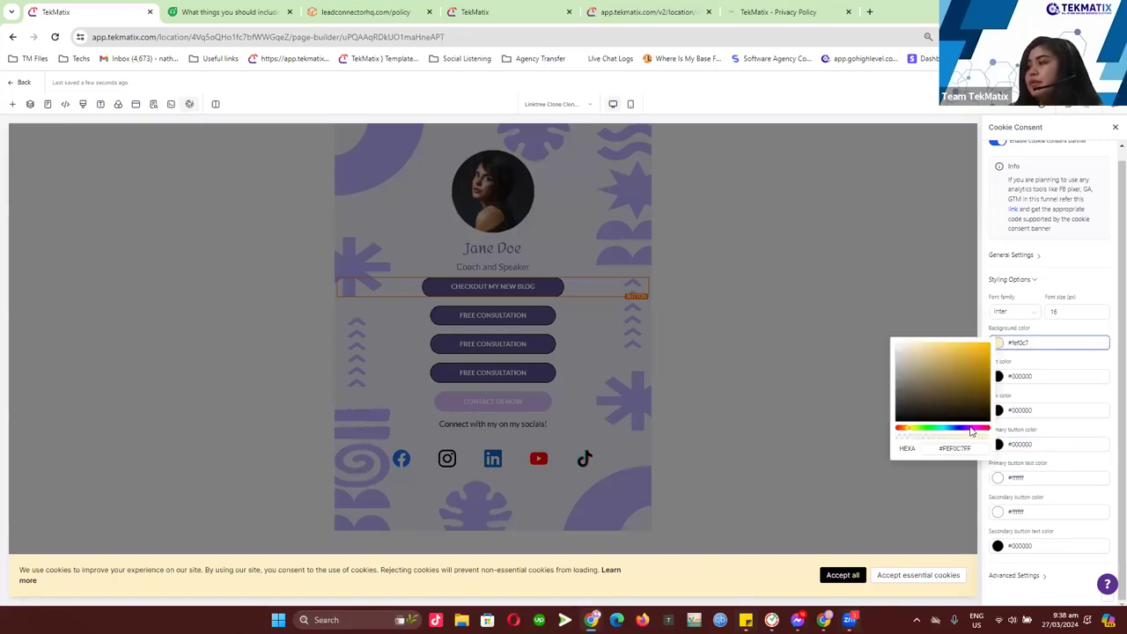
left_click(971, 429)
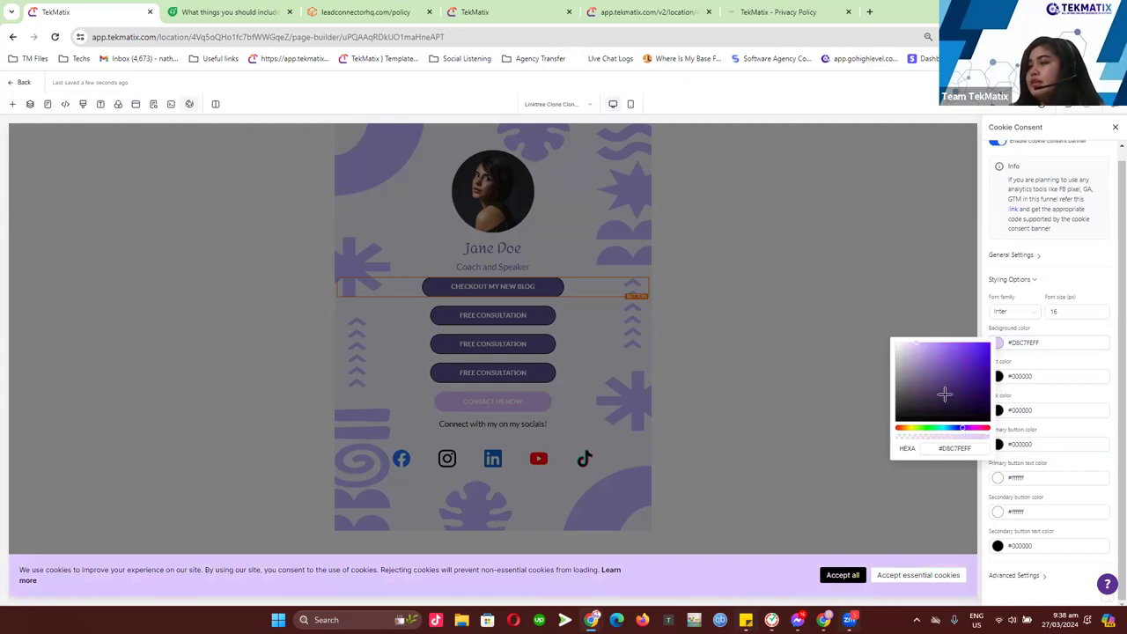
left_click(925, 343)
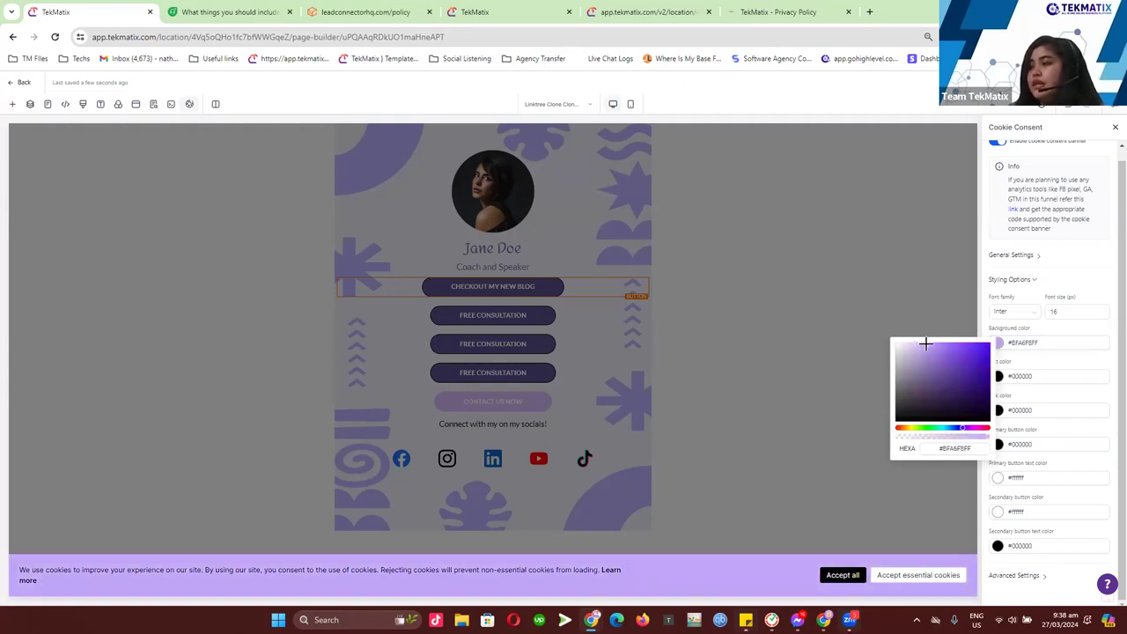
left_click(1059, 332)
Set the cookie banner's font size to 20 px
left_click(1065, 313)
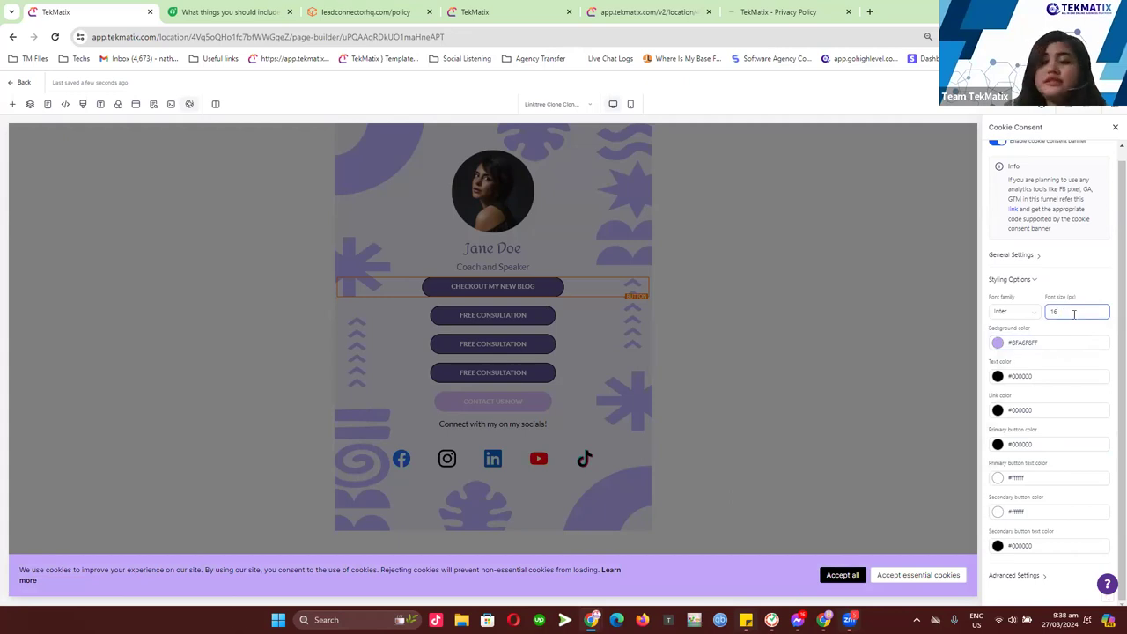
key("BackSpace")
key("BackSpace")
type("20")
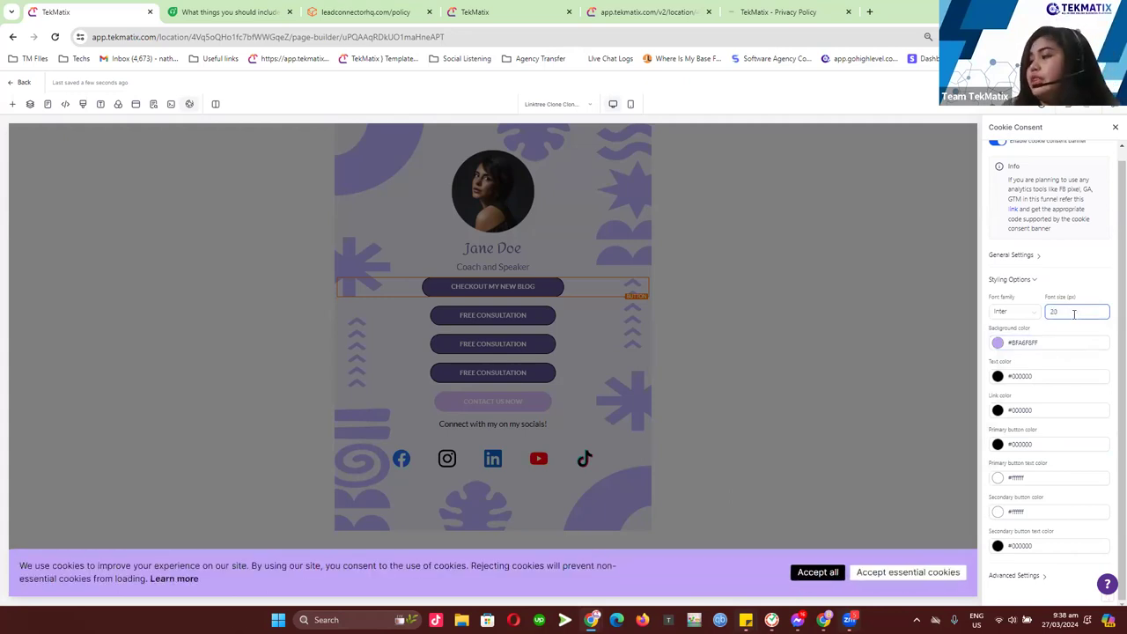
Set the cookie banner's text color to near-white #FFFBFBFF
left_click(1017, 376)
left_click(997, 376)
left_click(894, 378)
left_click(896, 379)
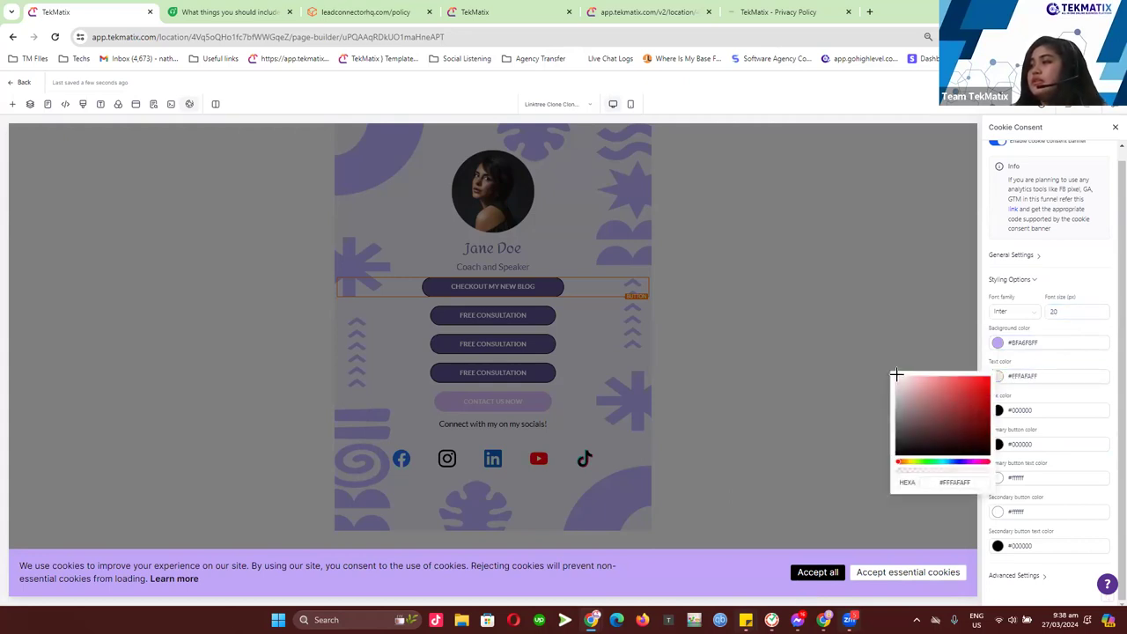
left_click(1034, 363)
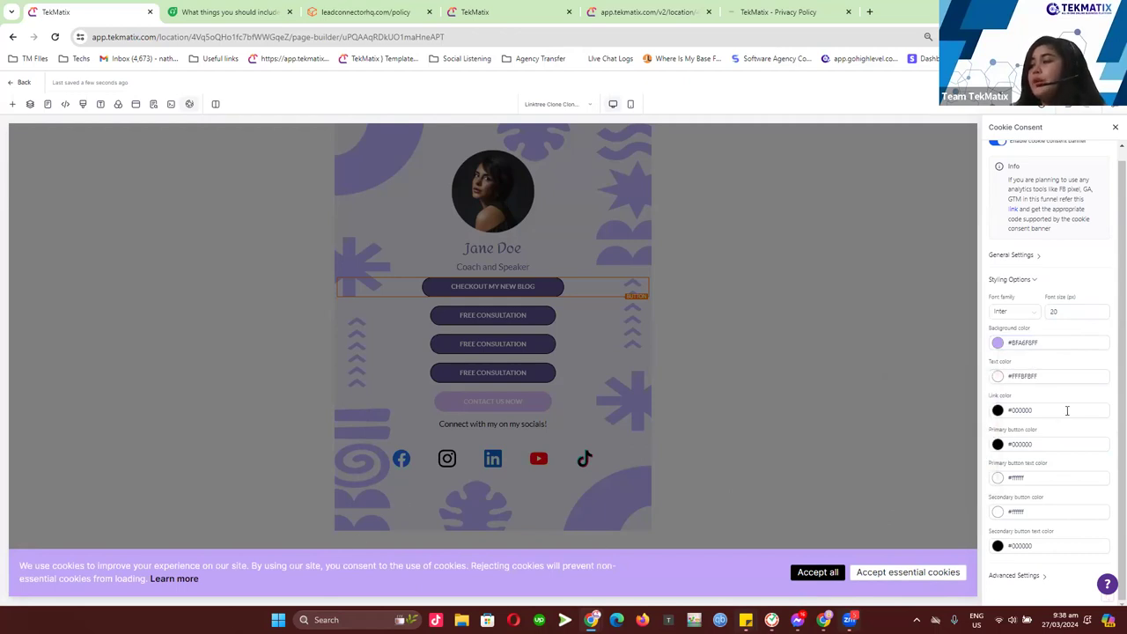
Set the cookie banner's link color to turquoise #2EE0BFFF
left_click(996, 410)
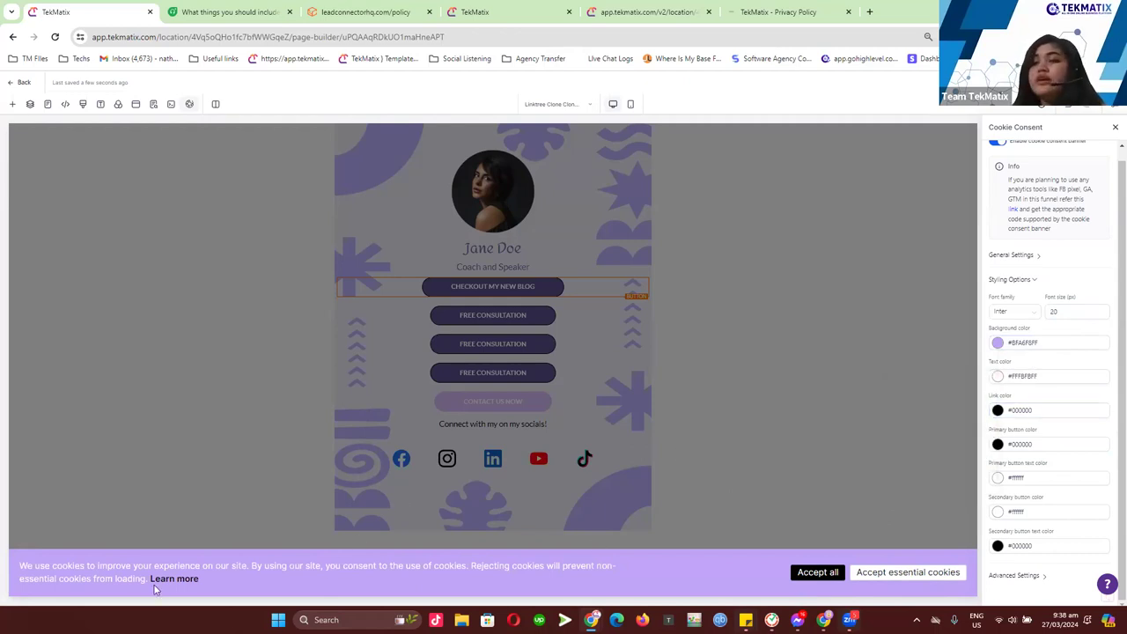
left_click(996, 410)
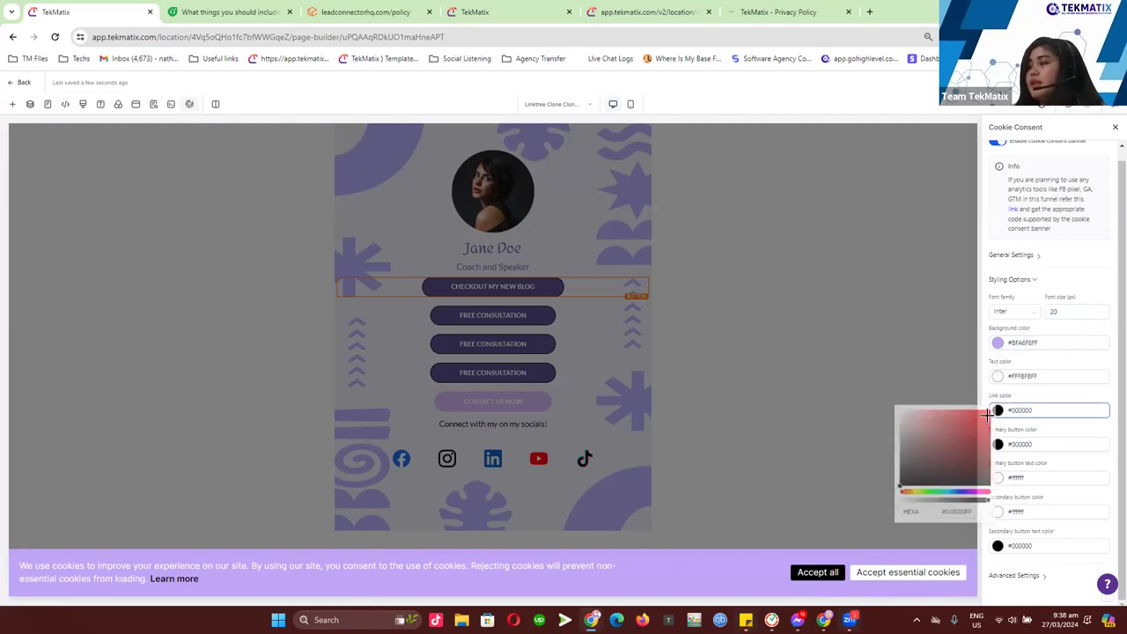
left_click_drag(975, 498, 940, 498)
left_click_drag(959, 438, 970, 419)
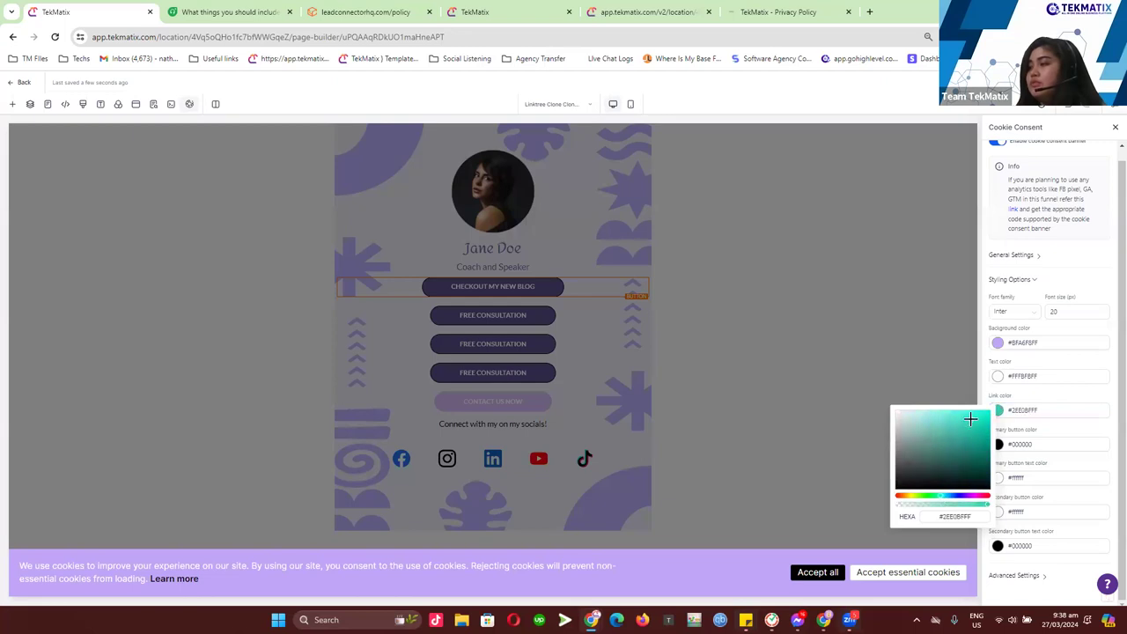
left_click(1034, 429)
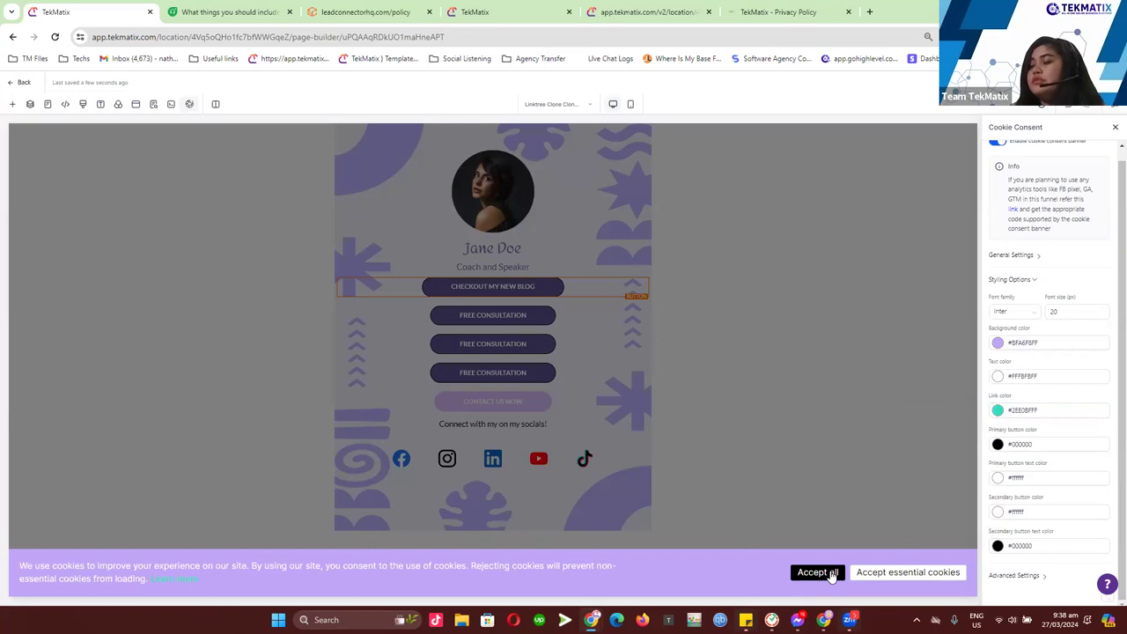
Review the essential cookies option in the banner's advanced settings and close the cookie consent settings
left_click(1012, 577)
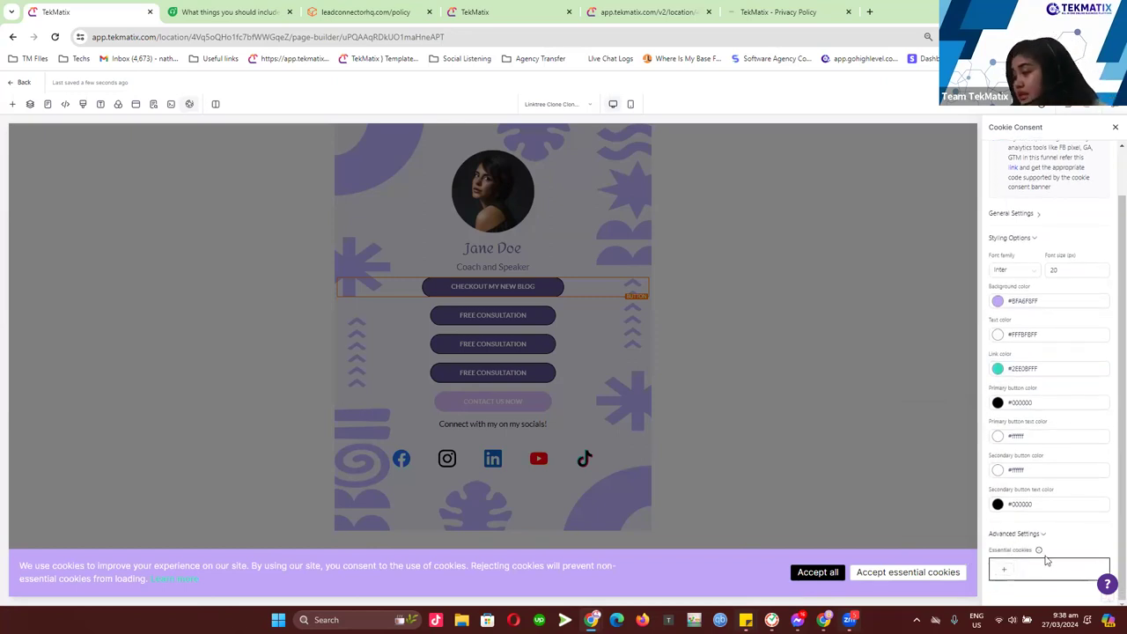
mouse_move(1039, 551)
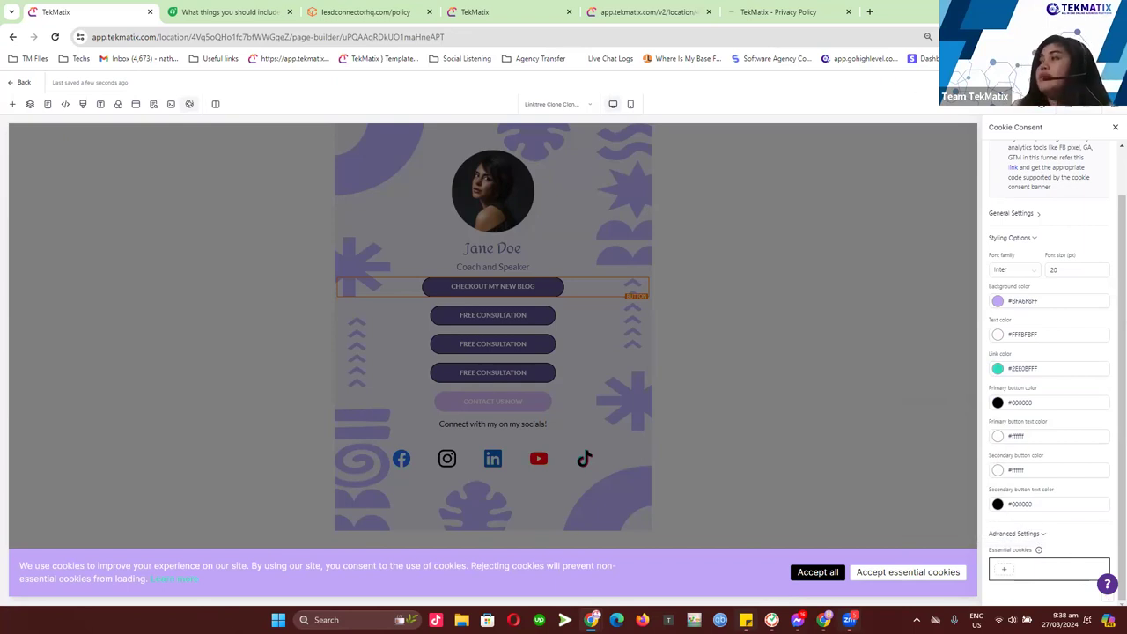
left_click(1112, 129)
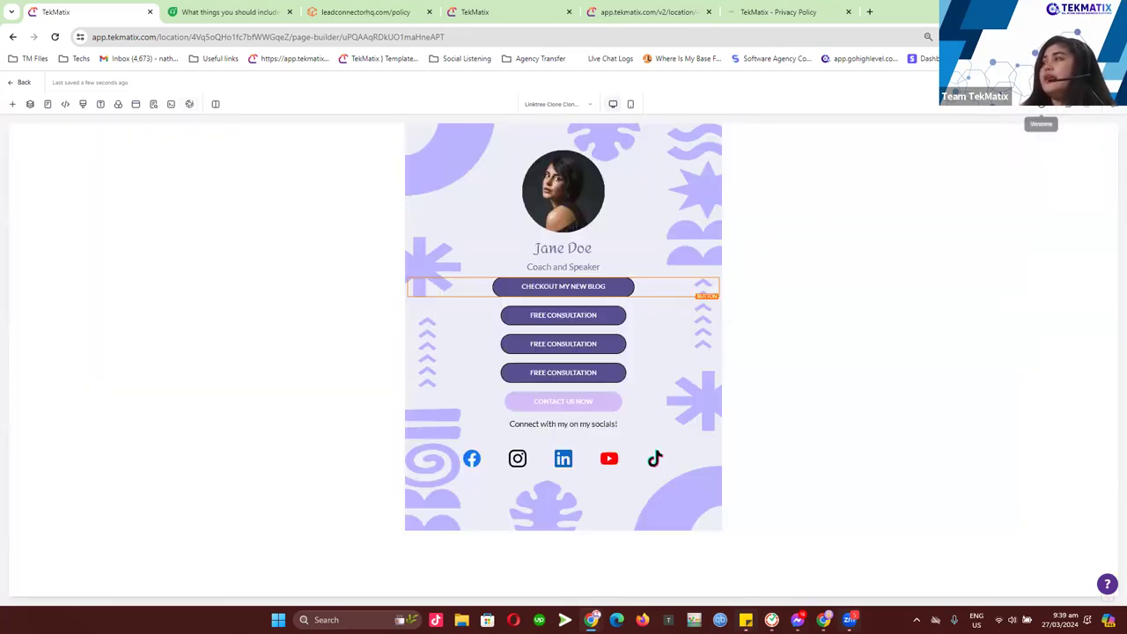
Preview the page, test the banner's policy link and its Accept all choice, and return to the page builder
left_click(1041, 104)
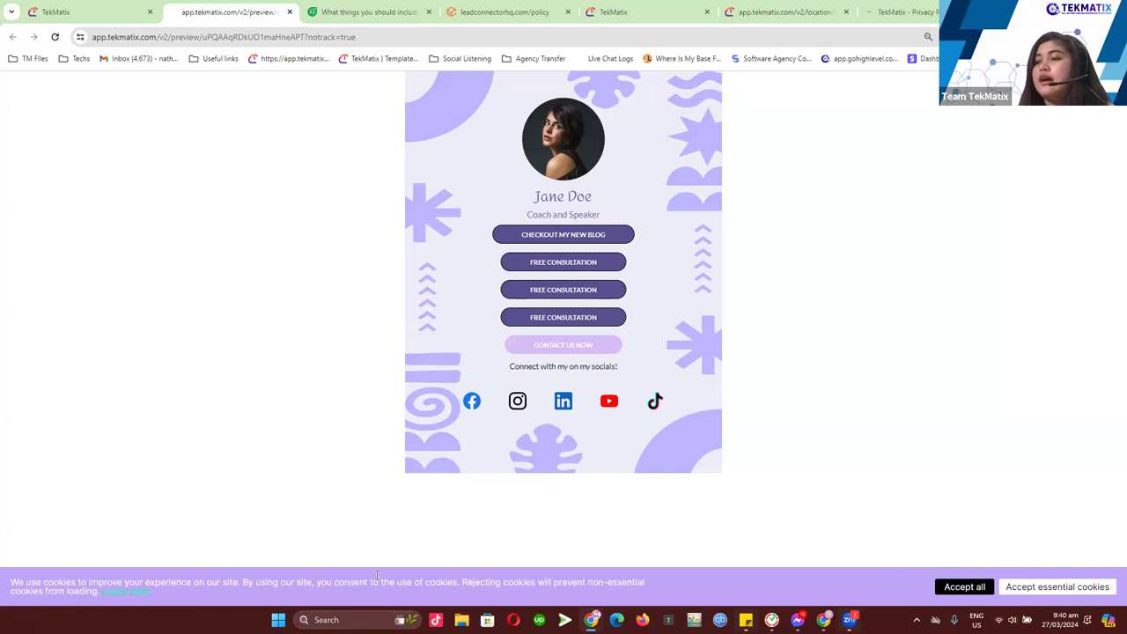
left_click(119, 594)
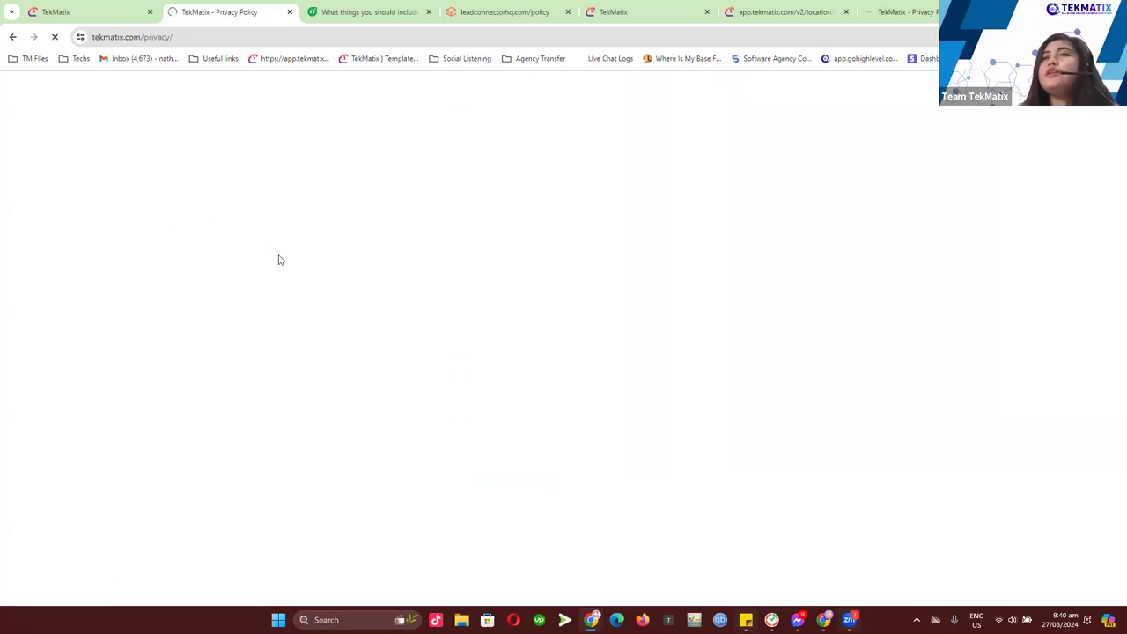
left_click(14, 36)
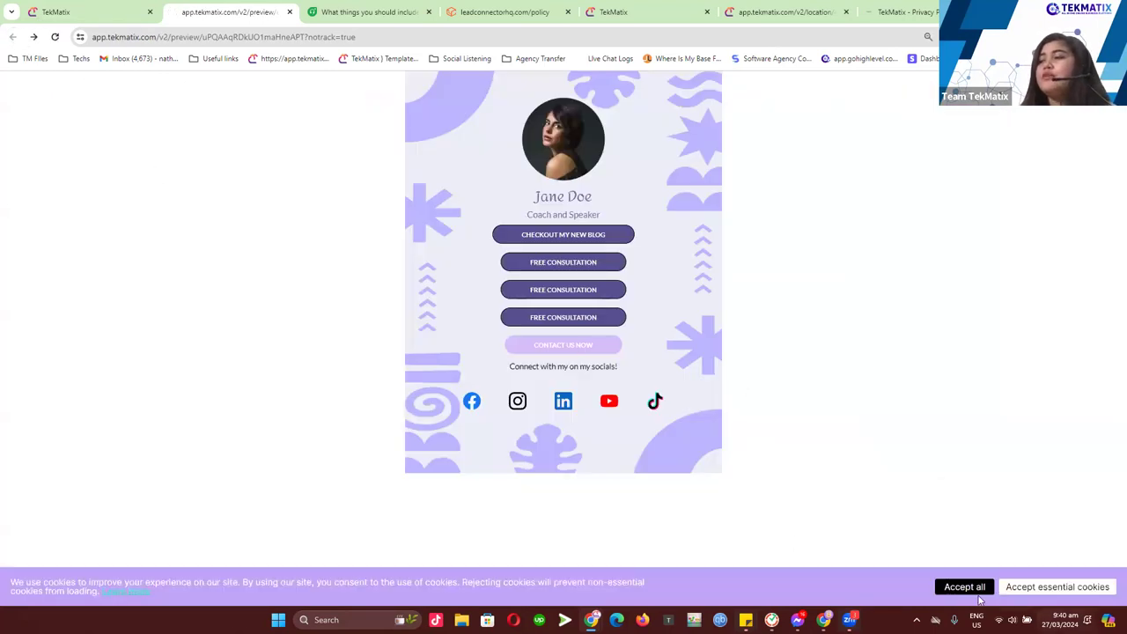
left_click(968, 586)
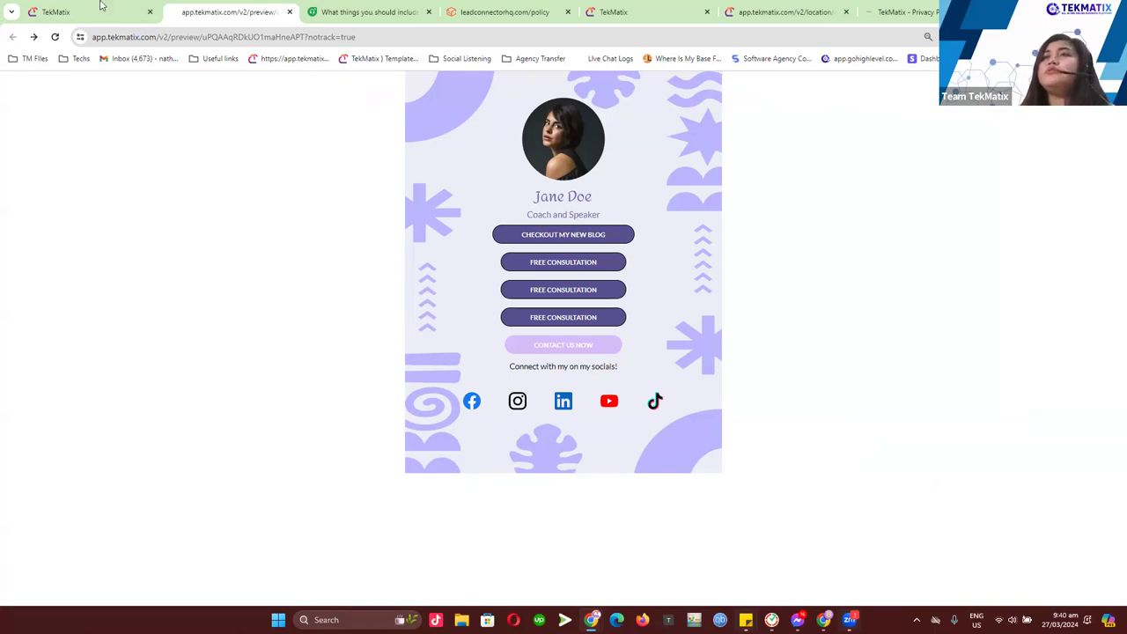
left_click(55, 11)
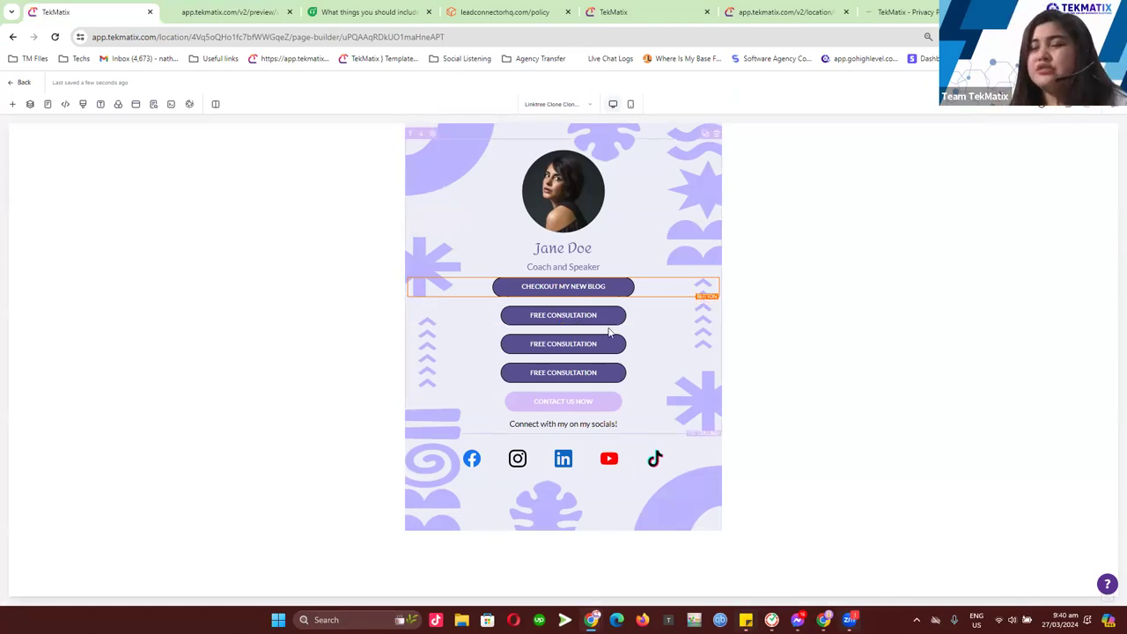
Show the profile image's advanced settings and compare the page in the mobile and desktop views
left_click(485, 152)
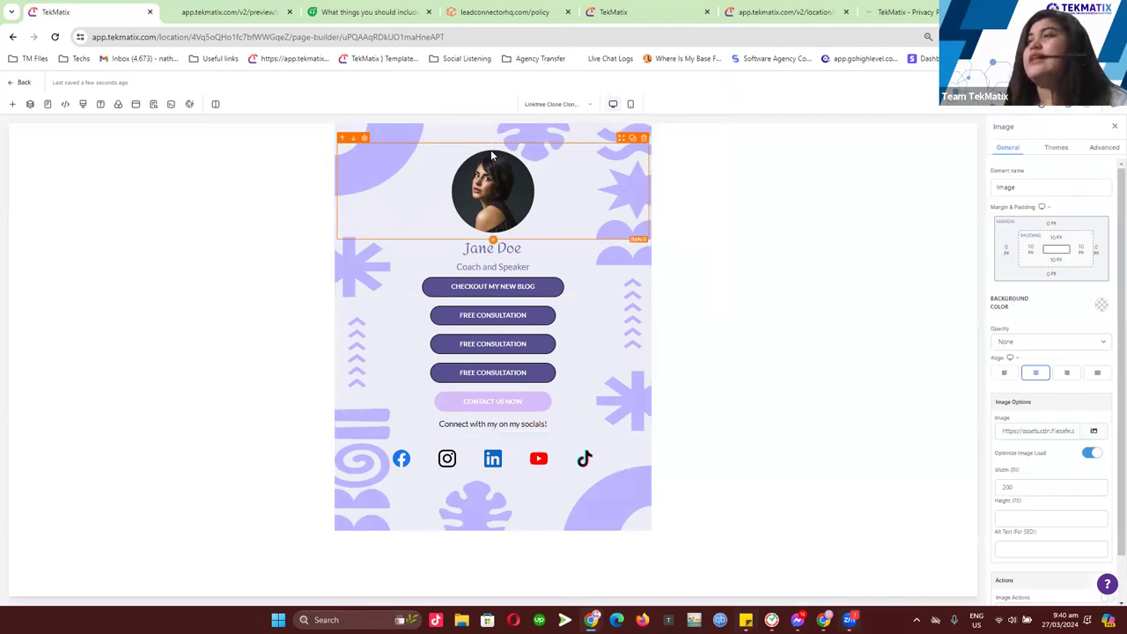
left_click(1100, 150)
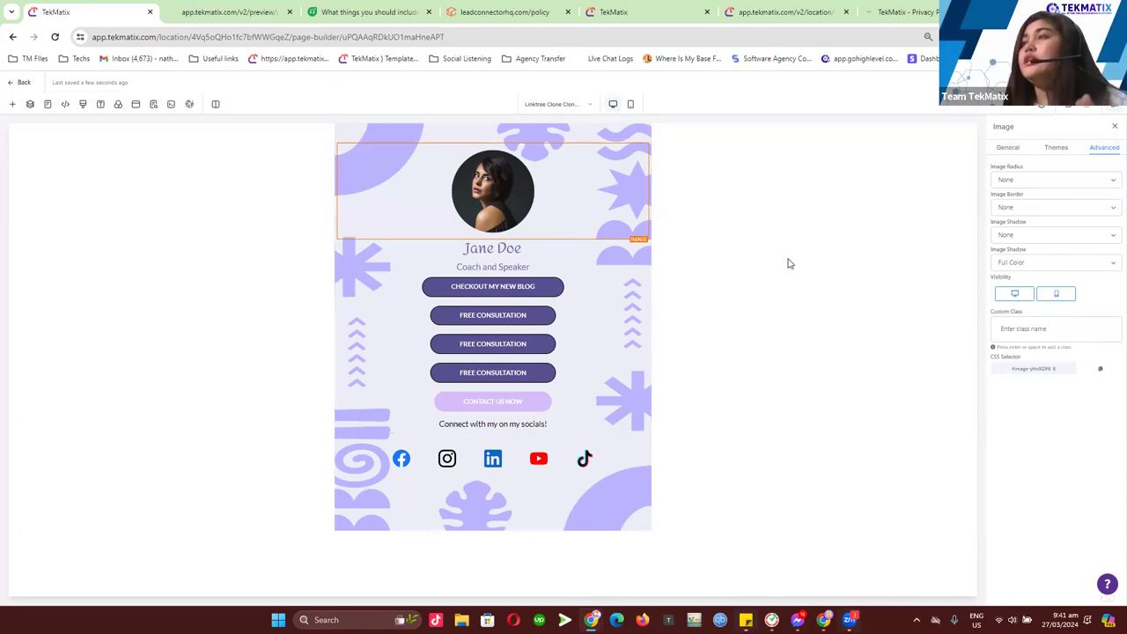
left_click(631, 106)
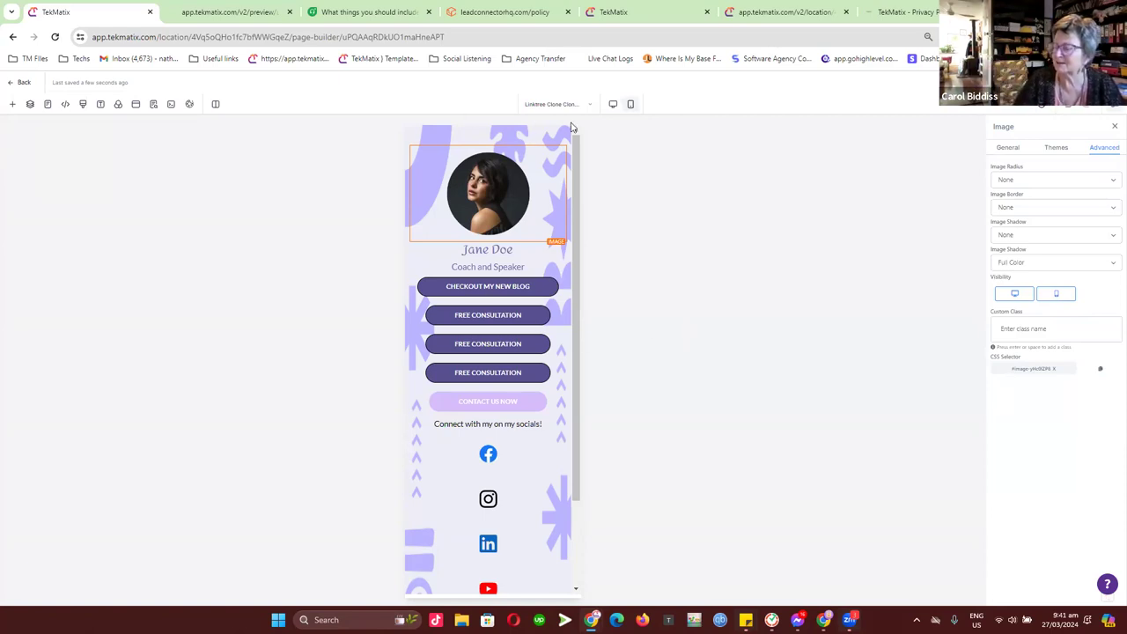
left_click(612, 105)
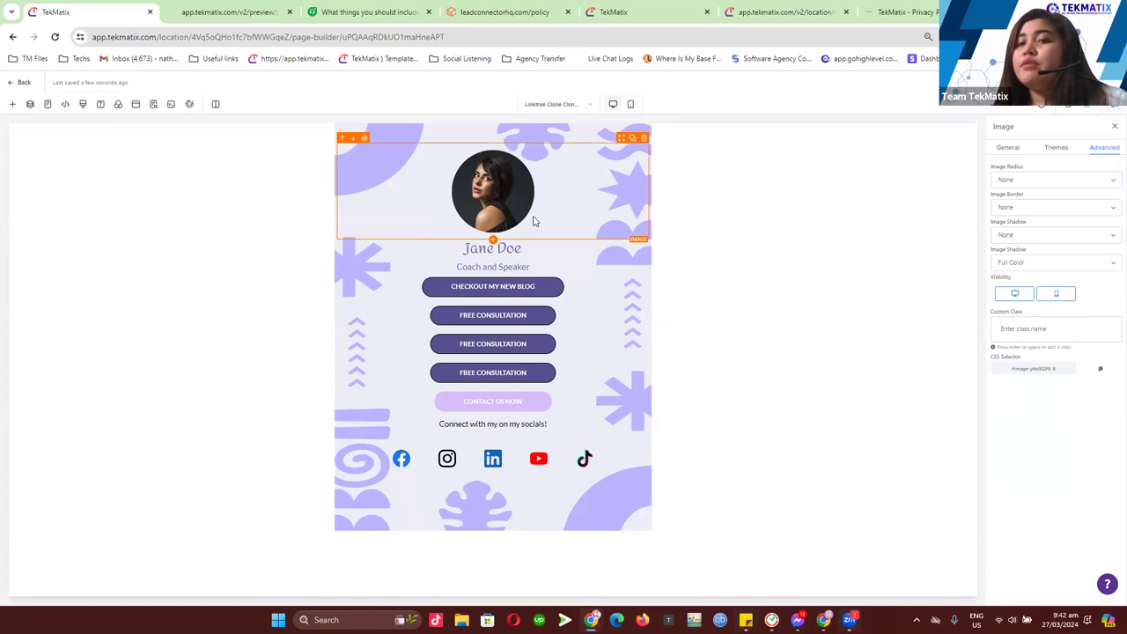
Hide the profile image on desktop only and check it in the mobile view
left_click_drag(1017, 280, 991, 277)
left_click(1012, 302)
left_click(1012, 299)
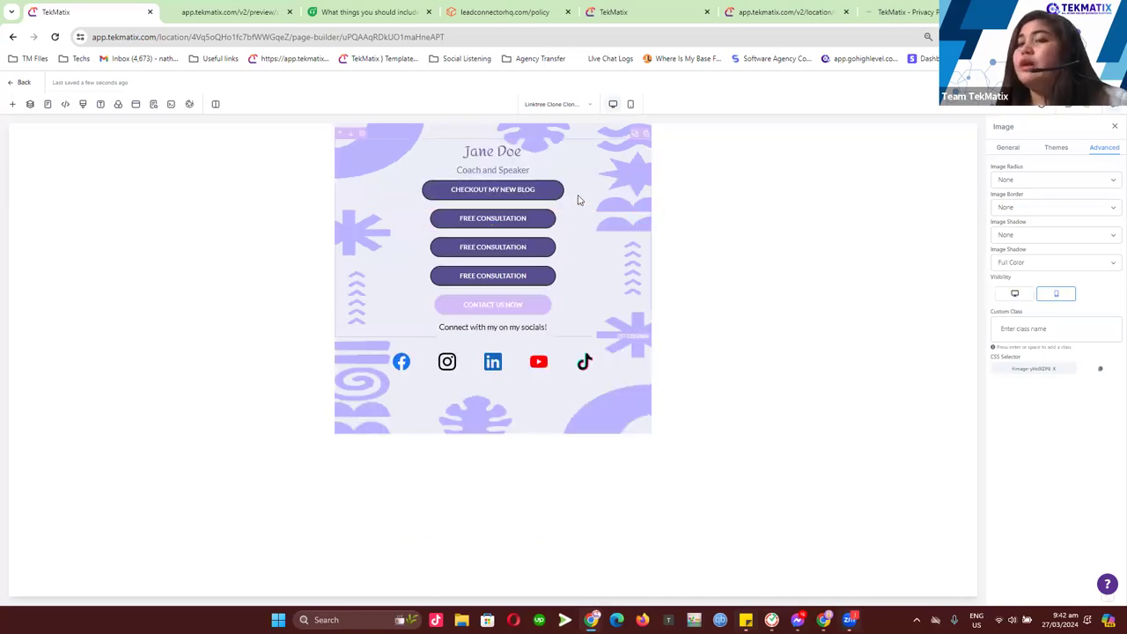
left_click(631, 105)
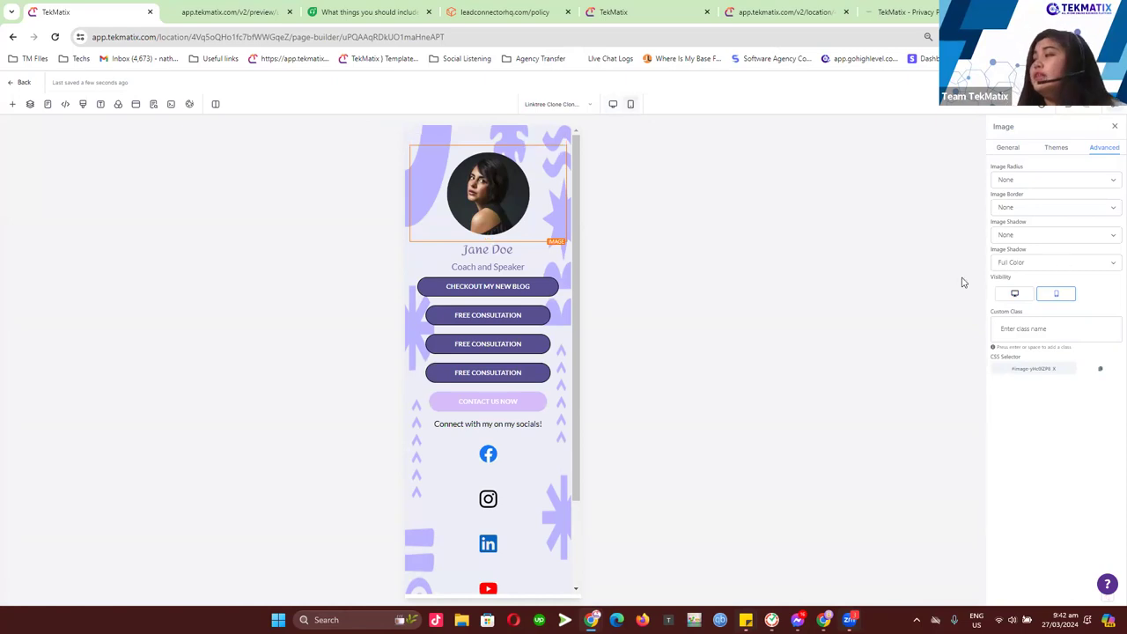
Restore the profile image's desktop visibility and return to the desktop view
left_click(1016, 293)
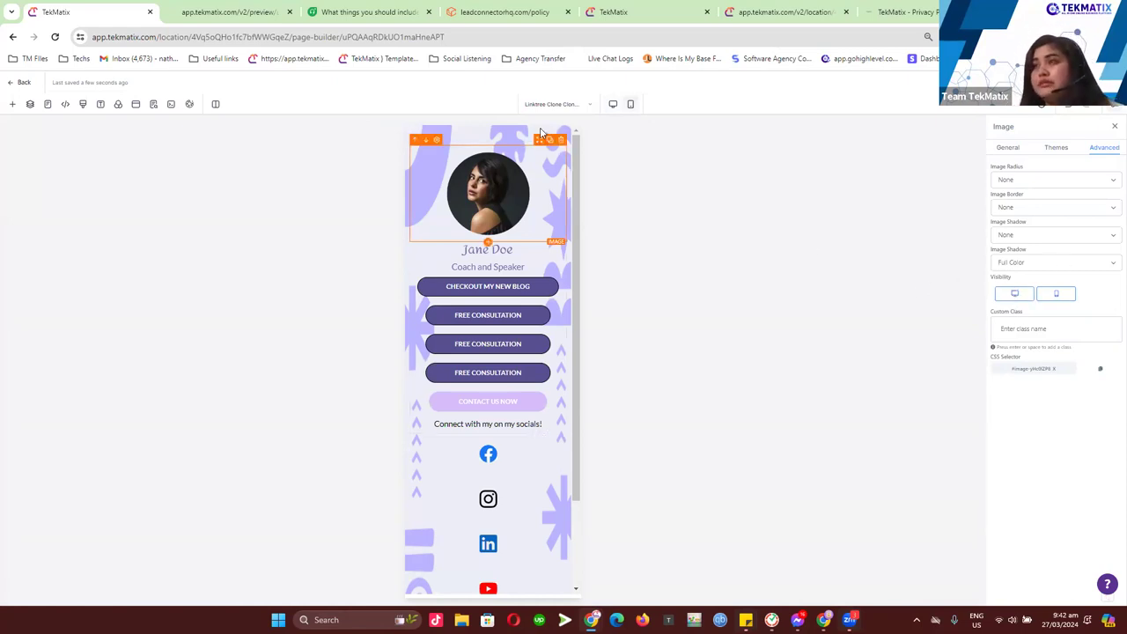
left_click(612, 106)
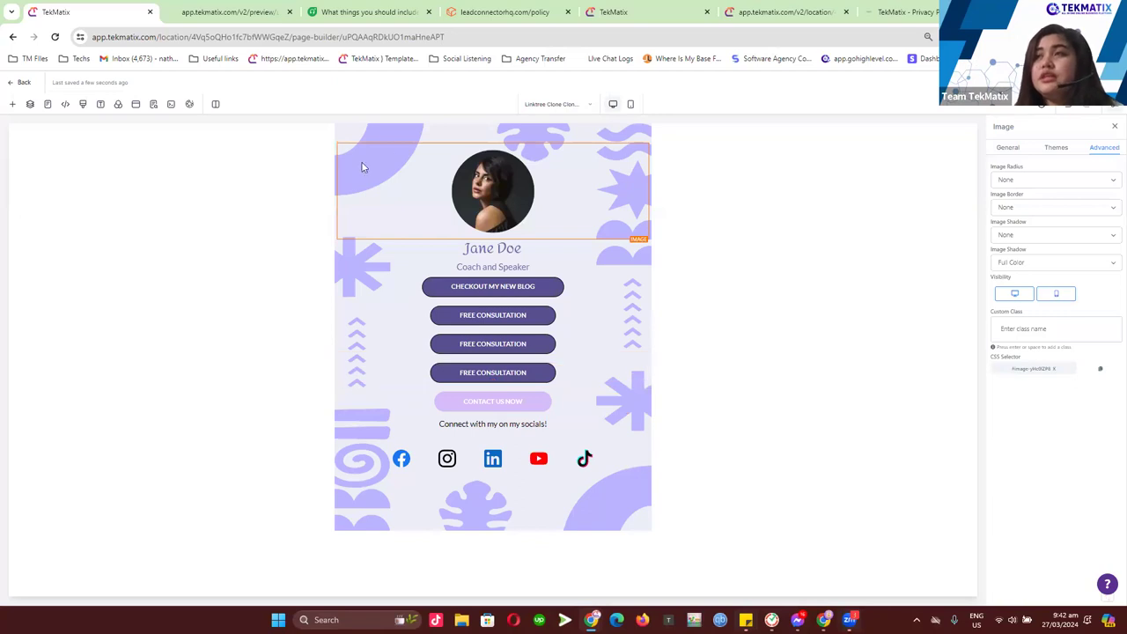
Select the one-column row around the profile content to view its settings, and exit the page builder
left_click(395, 138)
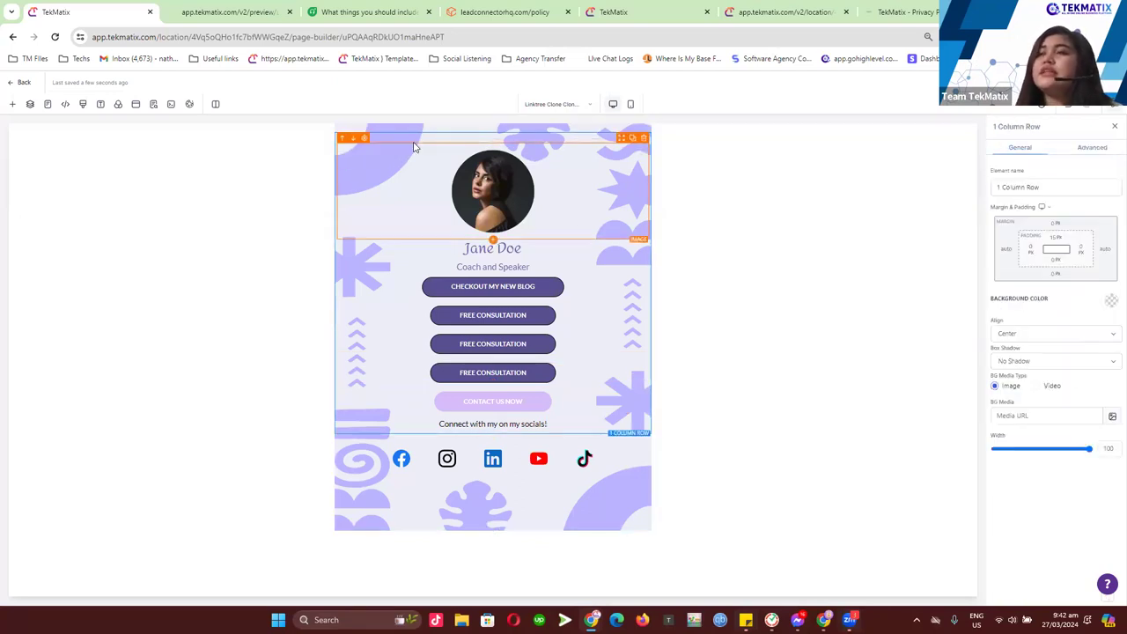
left_click(423, 138)
left_click(425, 139)
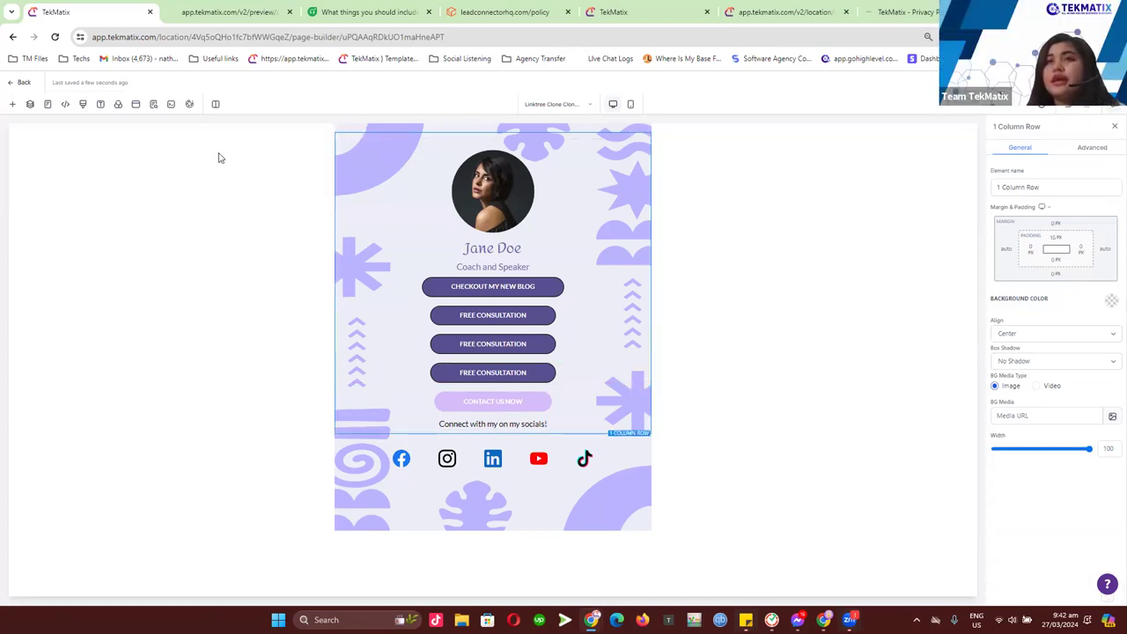
left_click(26, 82)
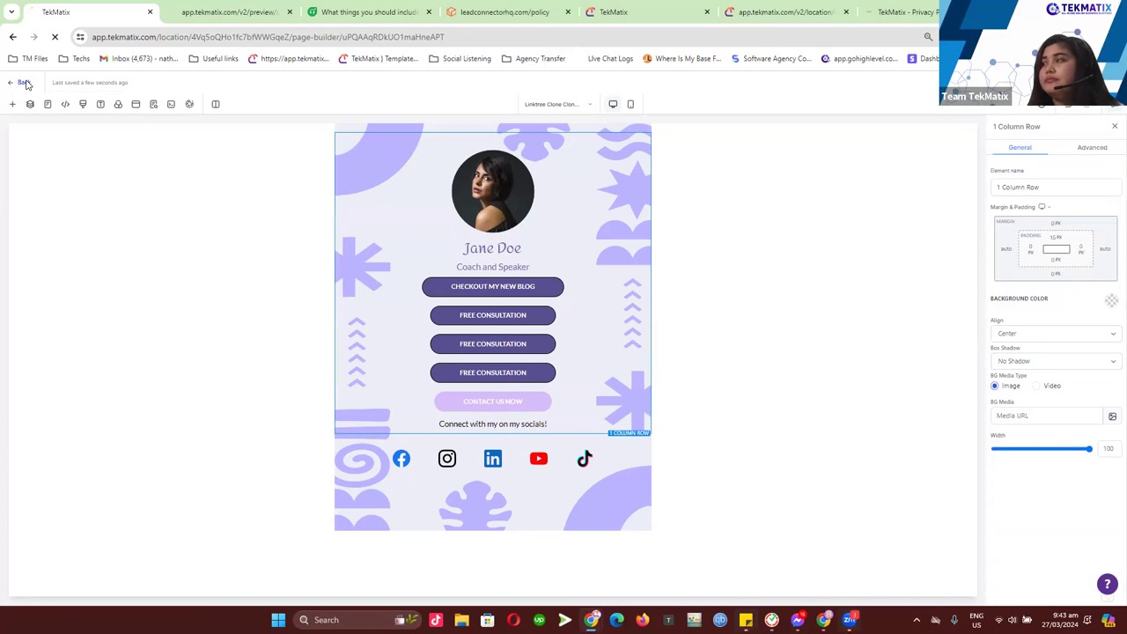